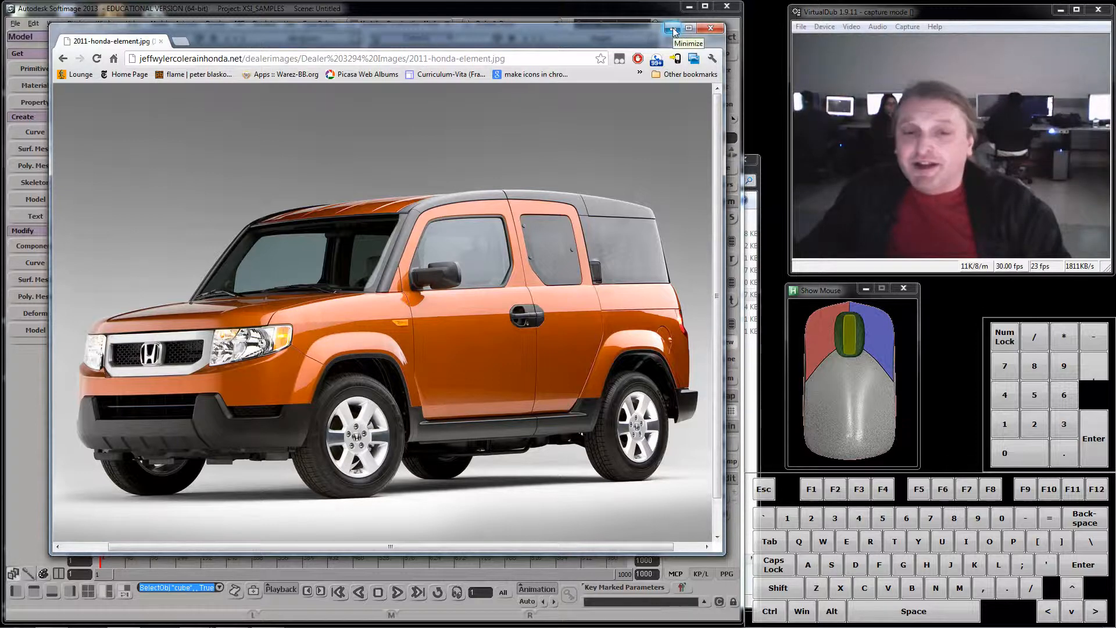
# - Minimize the browser showing the car photo and preview the cube with and without subdivision smoothing
pyautogui.click(673, 29)
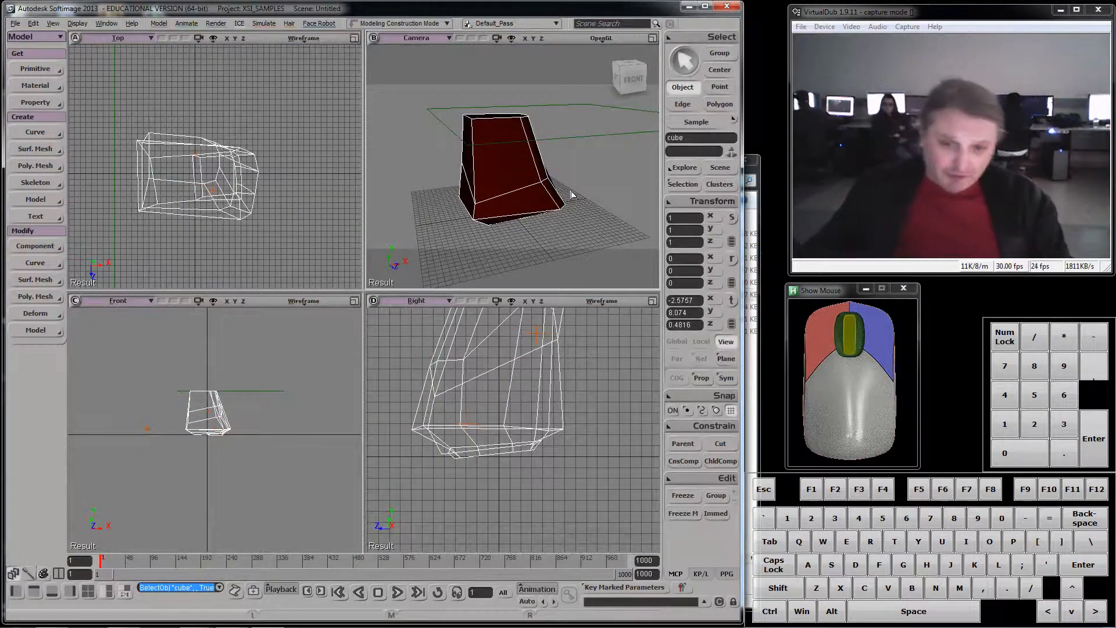
pyautogui.press('KP_Add')
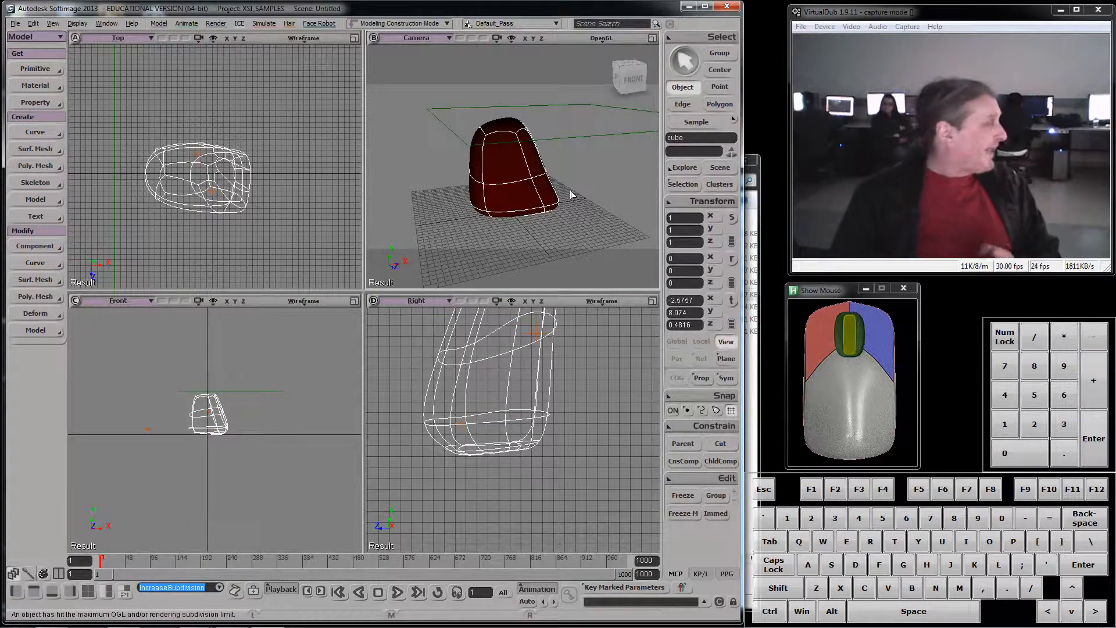
pyautogui.press('KP_Subtract')
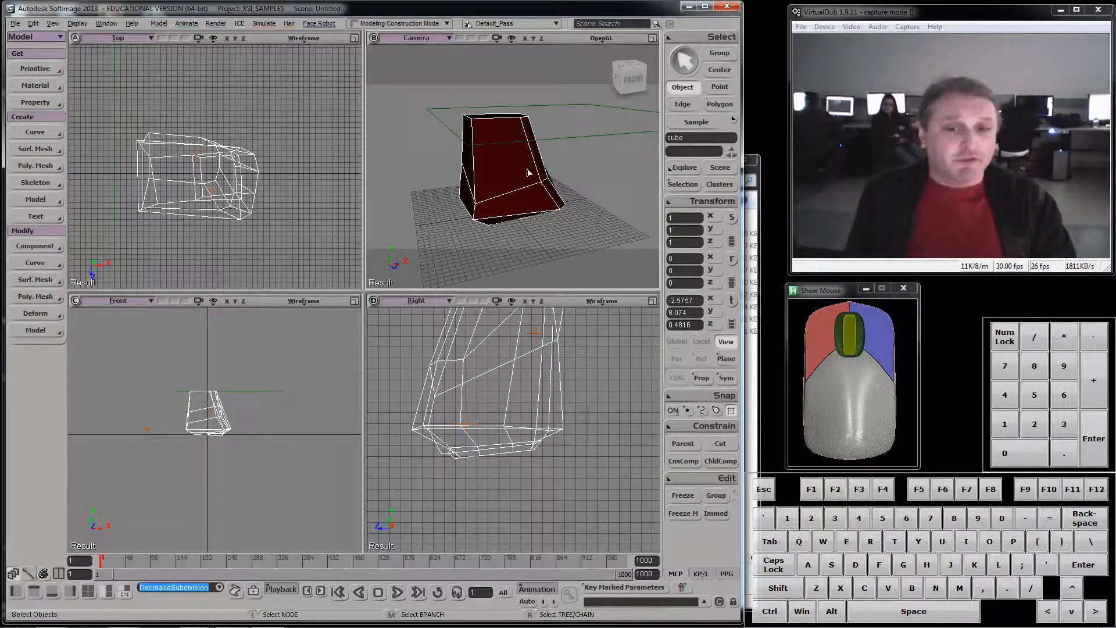
# - Preview the cube in a render region drawn over the camera view, and close the region
pyautogui.press('s')
pyautogui.moveTo(528, 174)
pyautogui.mouseDown(button='right')
pyautogui.moveTo(552, 188)
pyautogui.moveTo(528, 192)
pyautogui.moveTo(546, 184)
pyautogui.mouseUp(button='right')
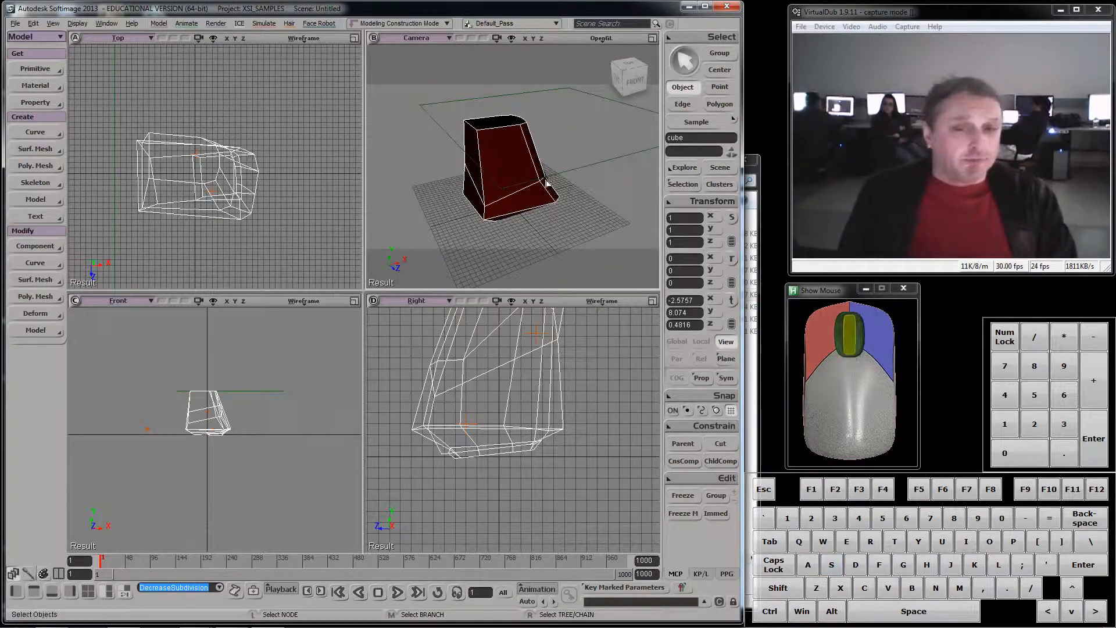
pyautogui.press('q')
pyautogui.moveTo(396, 85); pyautogui.dragTo(642, 249)
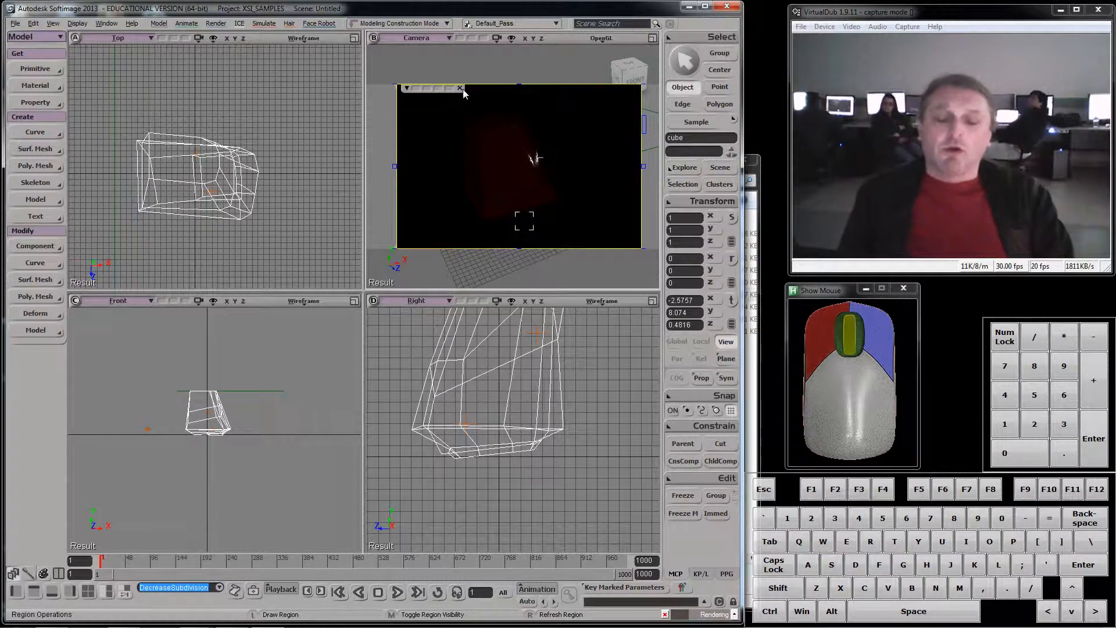
pyautogui.click(460, 88)
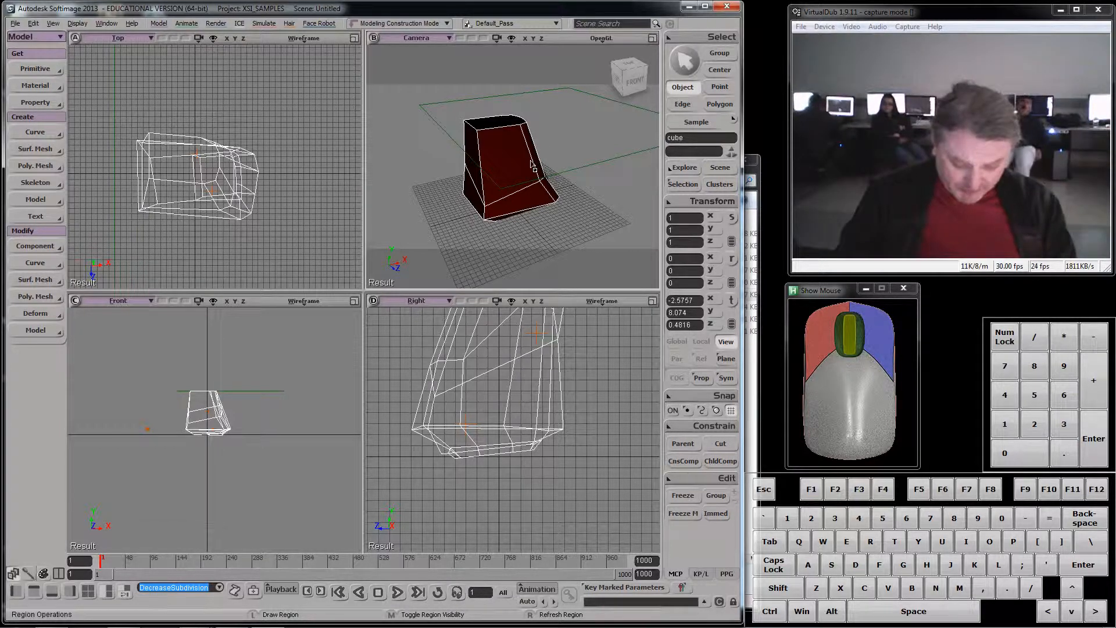
# - Raise the cube's subdivision to the maximum level, stepping down and back up to compare the smoothing levels
pyautogui.press('alt+KP_Add')
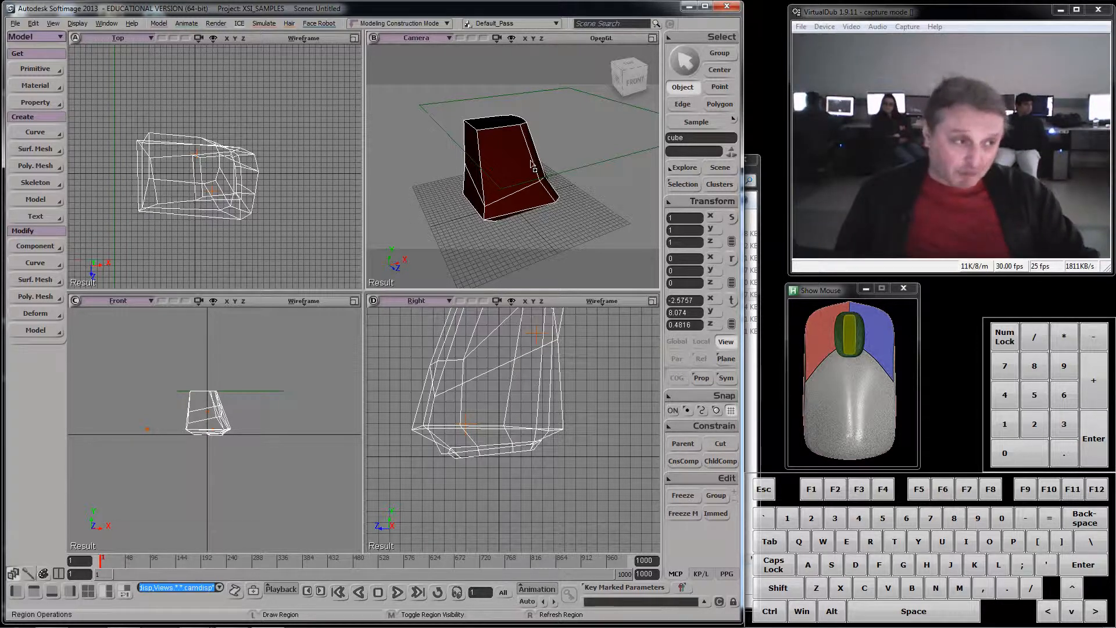
pyautogui.press('KP_Add')
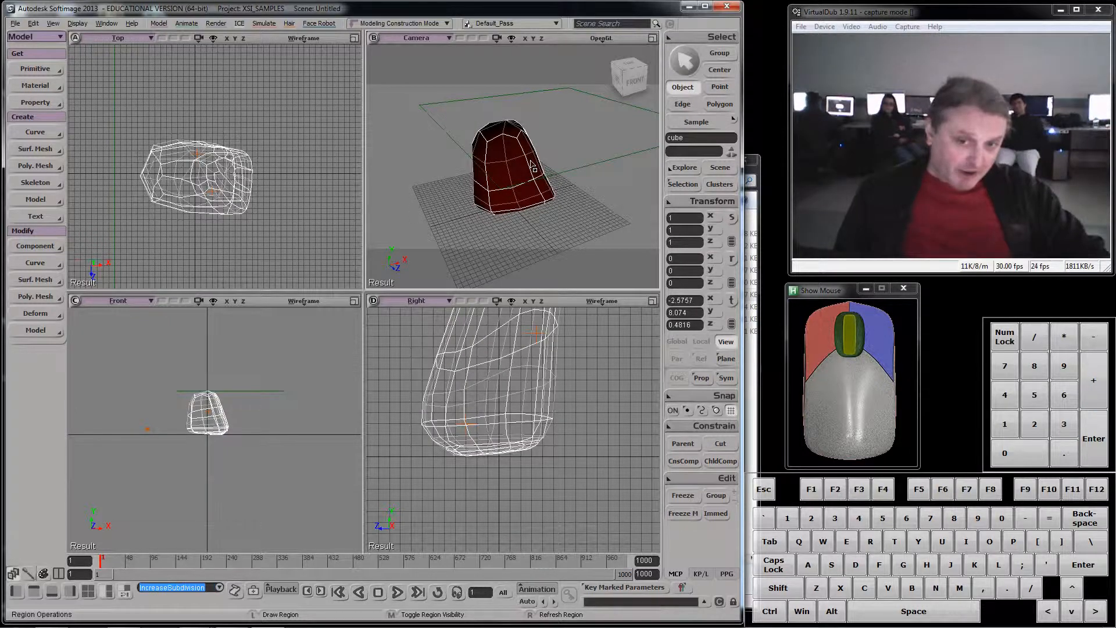
pyautogui.press('KP_Subtract')
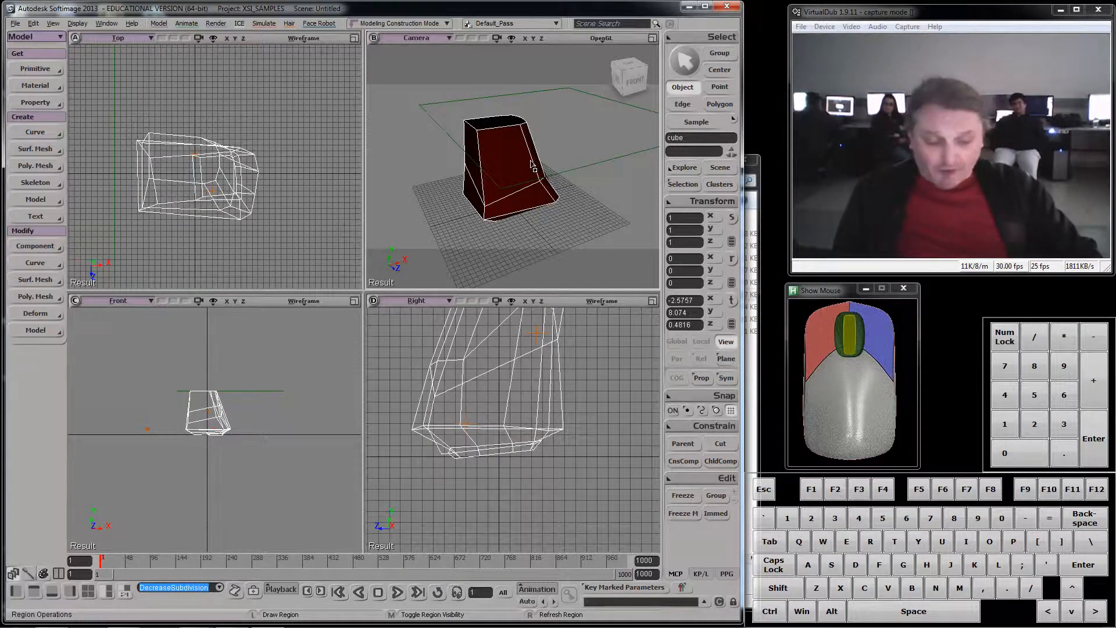
pyautogui.press('KP_Add')
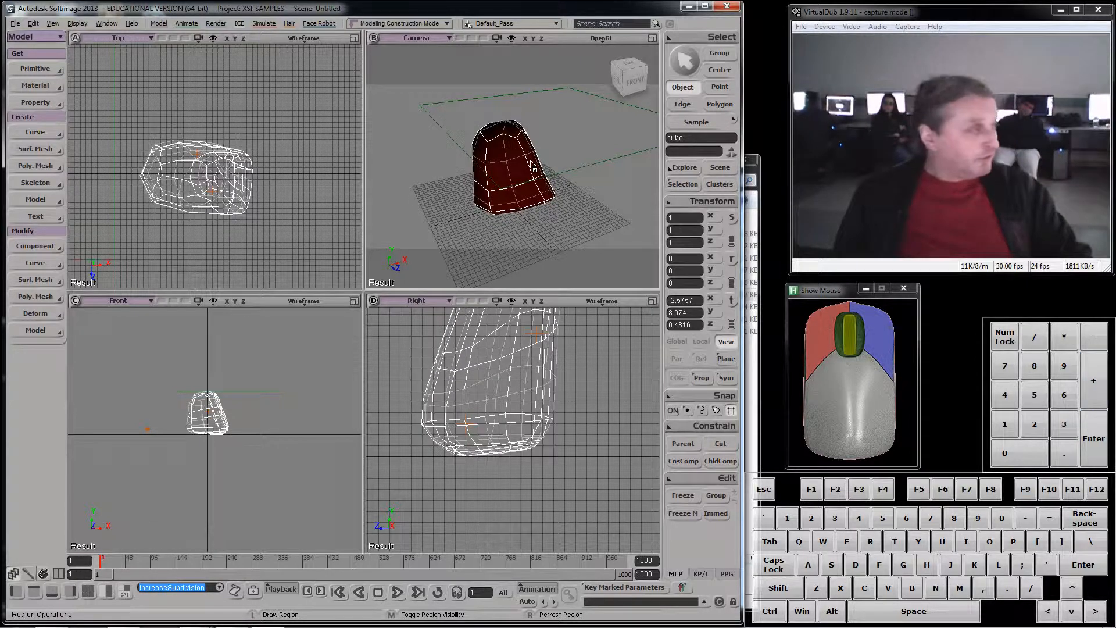
pyautogui.press('KP_Add')
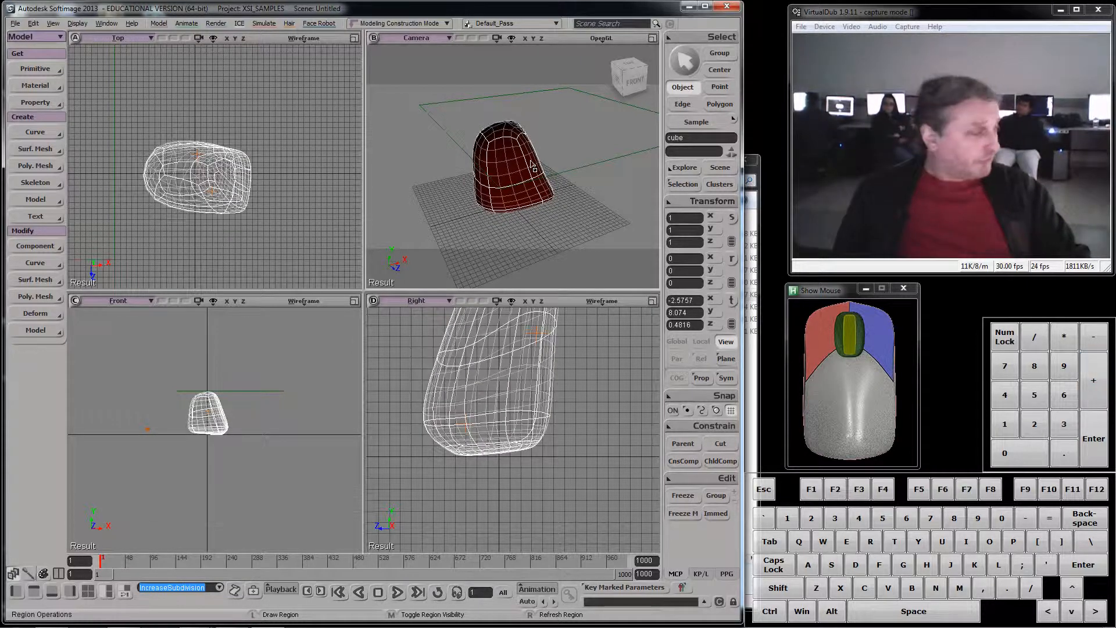
pyautogui.press('KP_Add')
pyautogui.press('KP_Add')
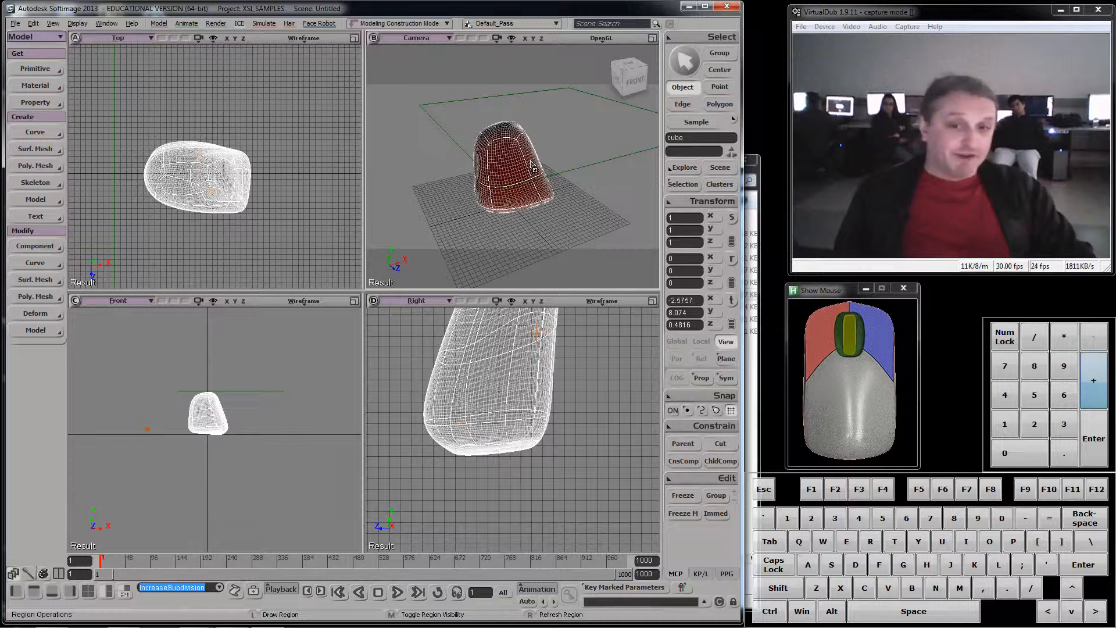
pyautogui.press('KP_Add')
pyautogui.press('KP_Subtract')
pyautogui.press('KP_Subtract')
pyautogui.press('KP_Subtract')
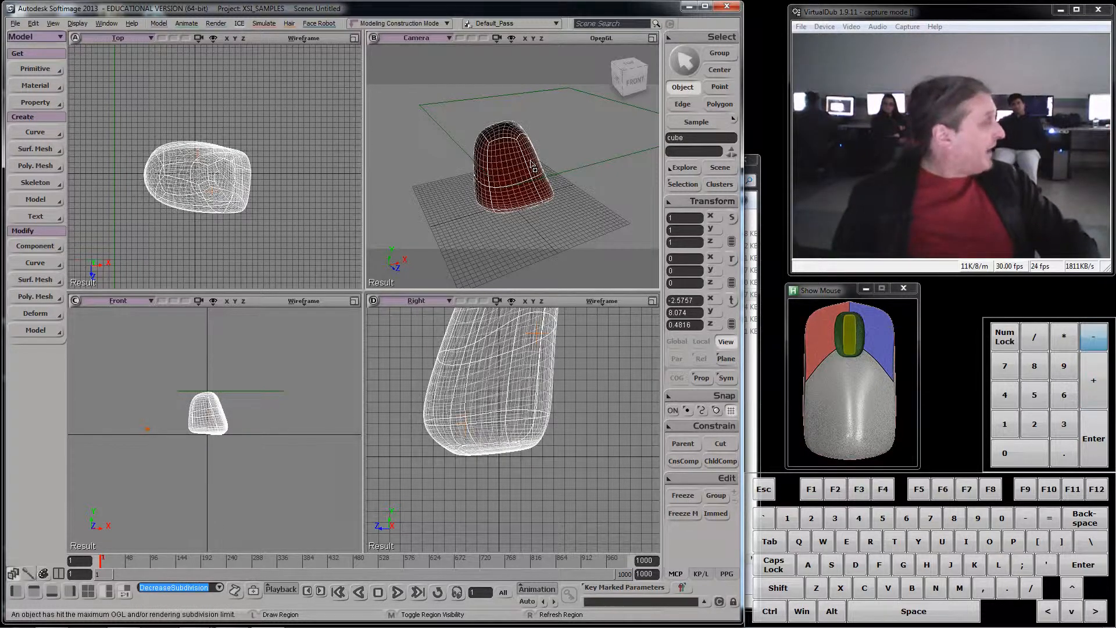
pyautogui.press('KP_Add')
pyautogui.press('KP_Add')
pyautogui.press('KP_Add')
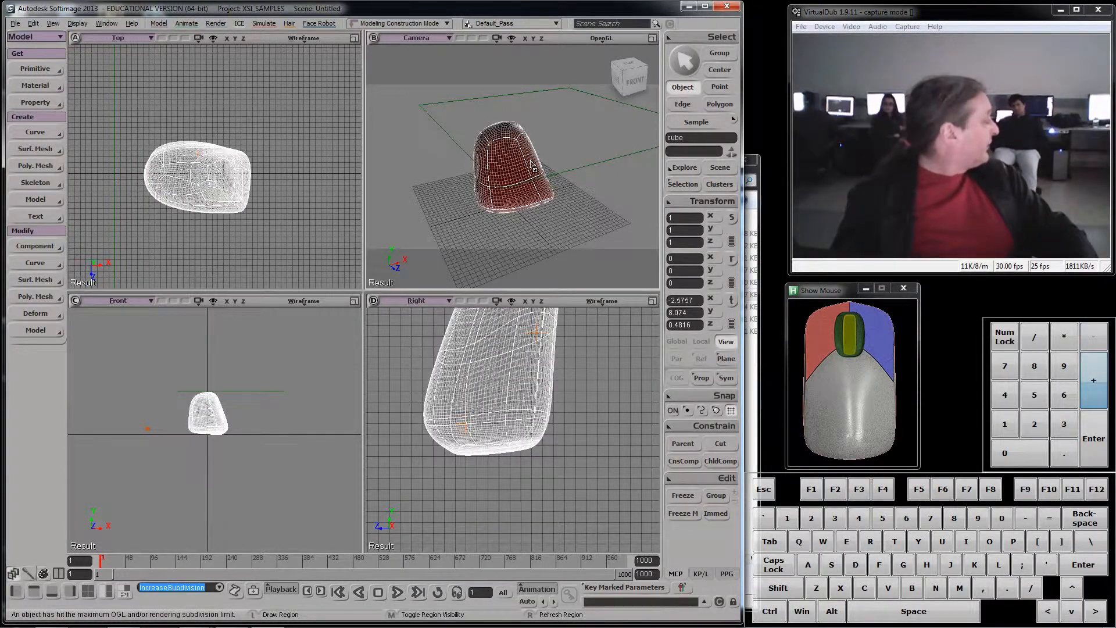
pyautogui.press('KP_Subtract')
pyautogui.press('KP_Subtract')
pyautogui.press('KP_Add')
pyautogui.press('KP_Add')
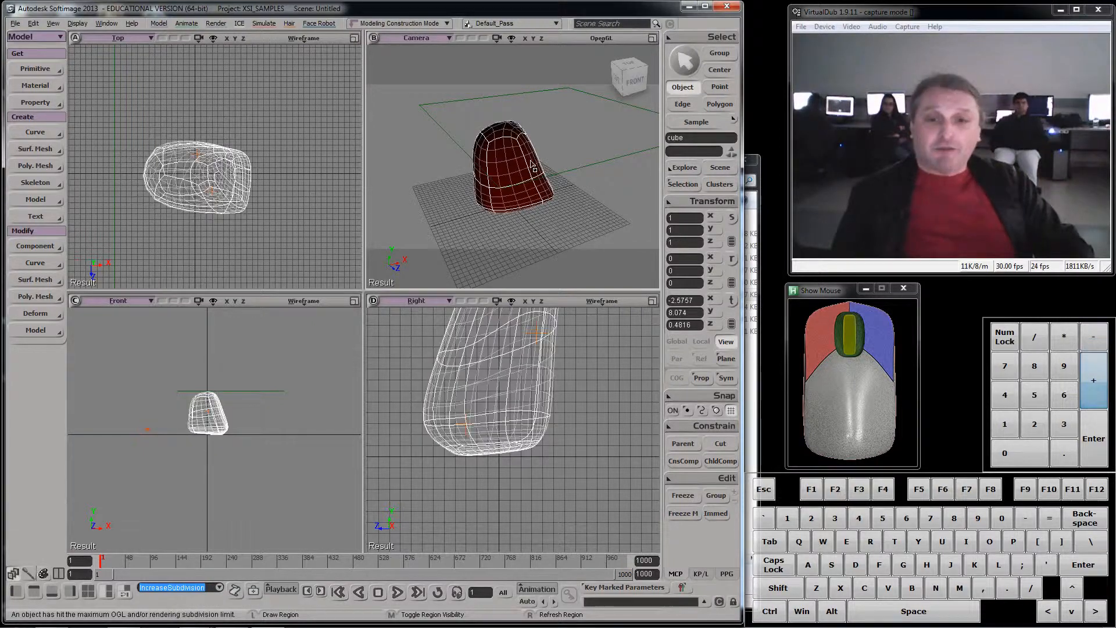
# - Select points 2 and 6 at the cube's upper corner and pull them up and outward to about X -15.5, Y 14.9, Z -10.2
pyautogui.press('t')
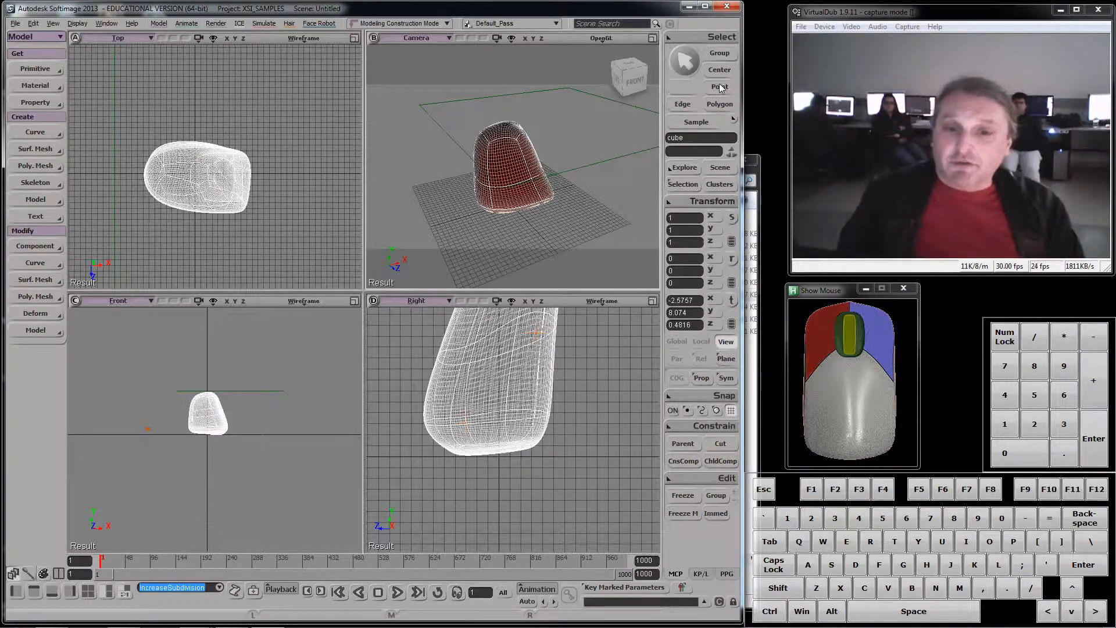
pyautogui.scroll(5, 552, 162)
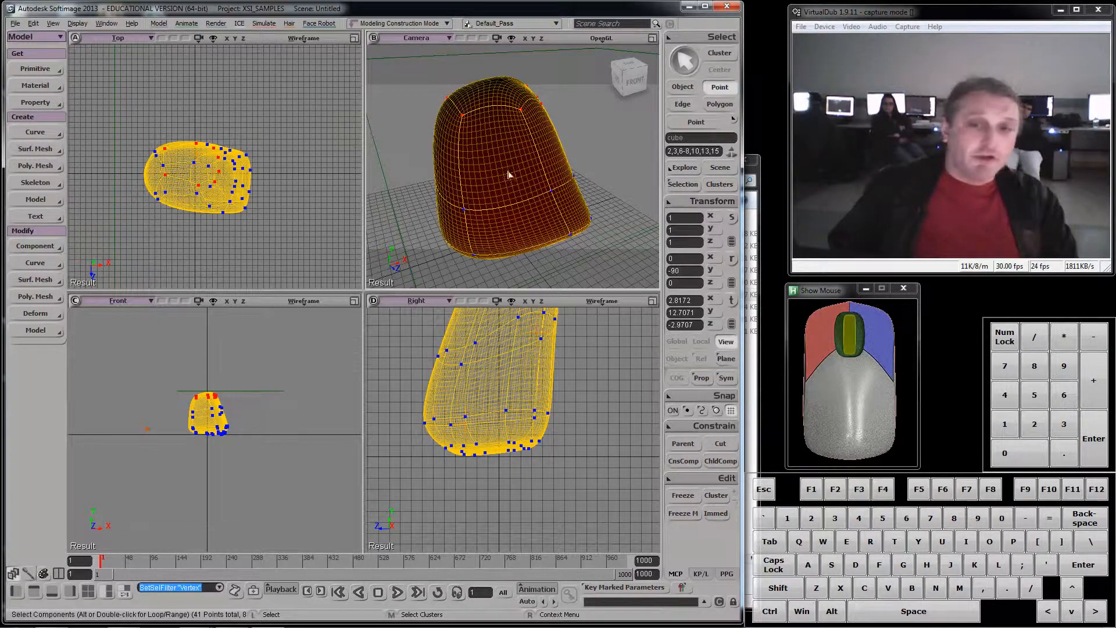
pyautogui.moveTo(430, 90); pyautogui.dragTo(478, 131)
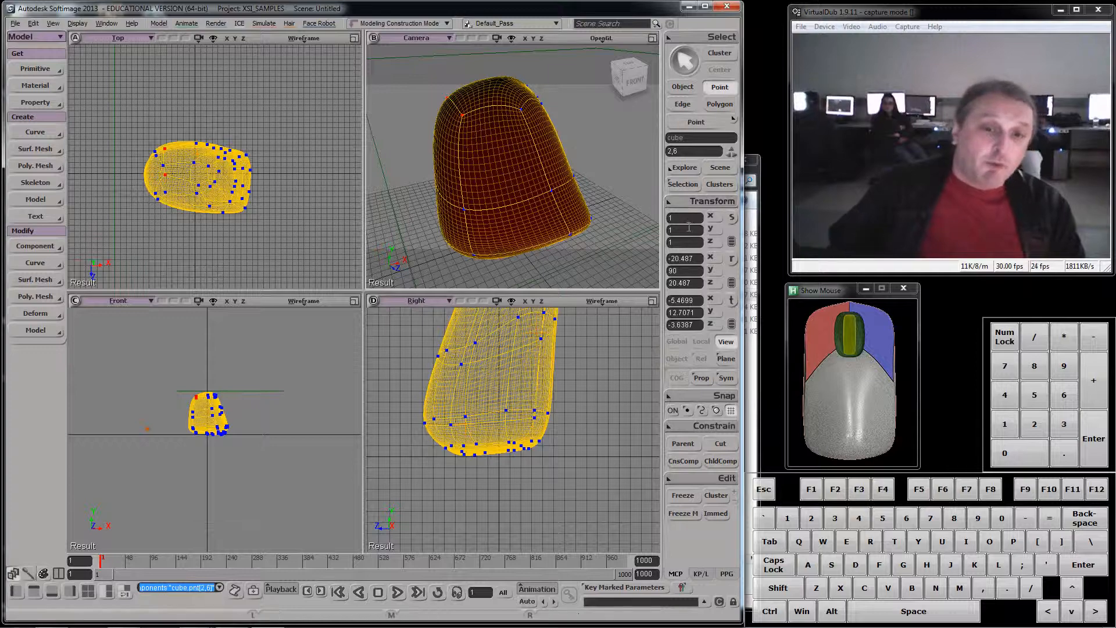
pyautogui.click(732, 300)
pyautogui.moveTo(486, 116); pyautogui.dragTo(343, 80)
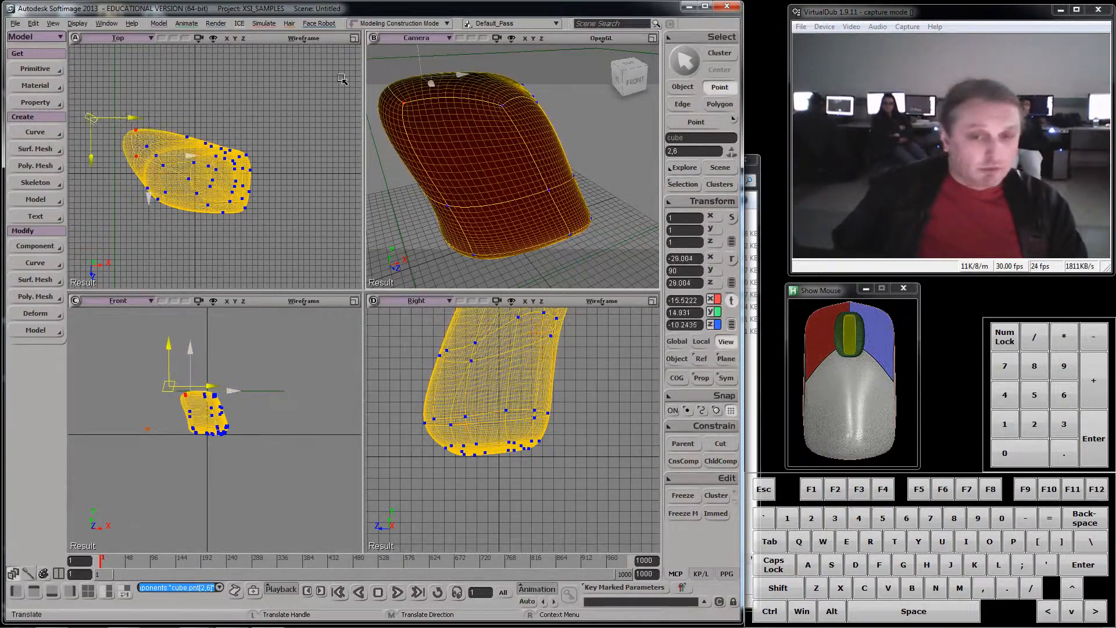
# - Cycle the deformed cube between its unsmoothed cage and the highest subdivision level to compare the two shapes
pyautogui.scroll(-2, 507, 139)
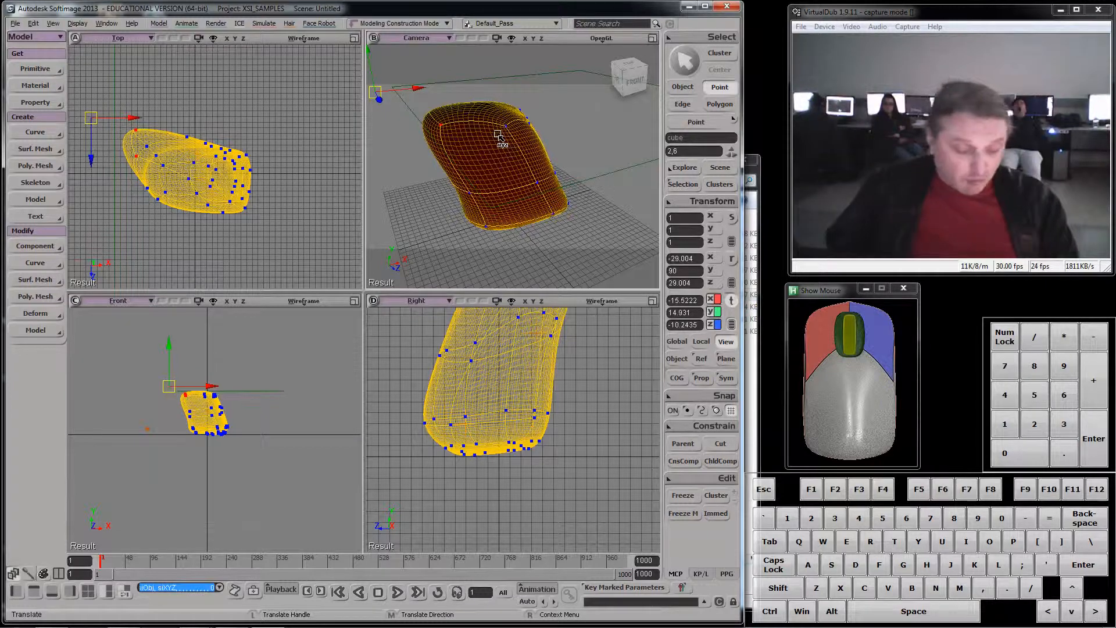
pyautogui.press('-')
pyautogui.press('-')
pyautogui.press('-')
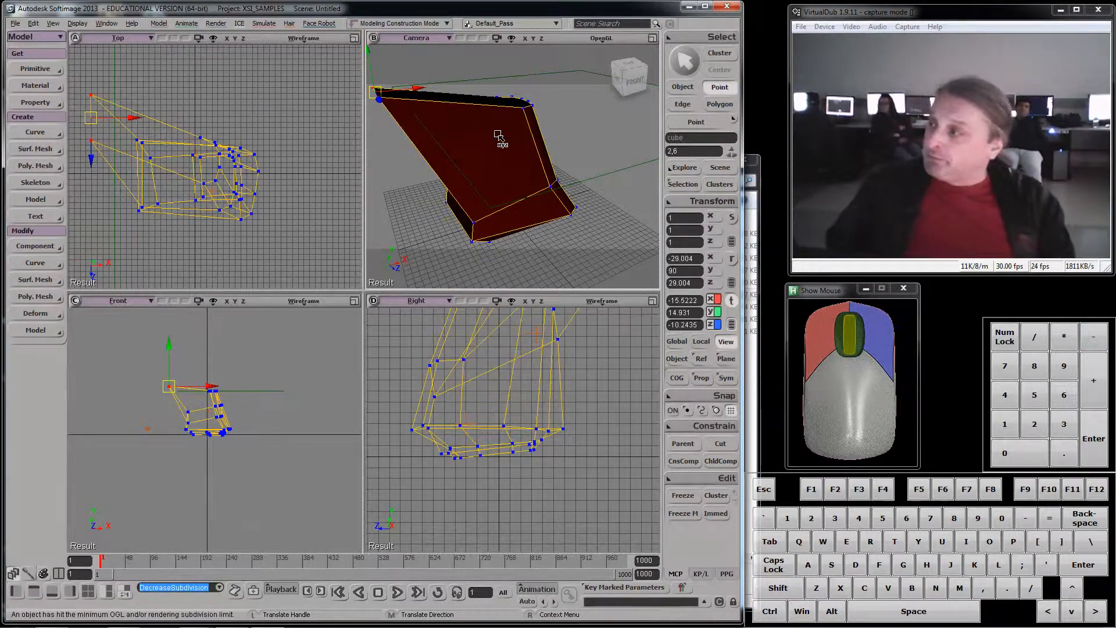
pyautogui.press('+')
pyautogui.press('+')
pyautogui.press('+')
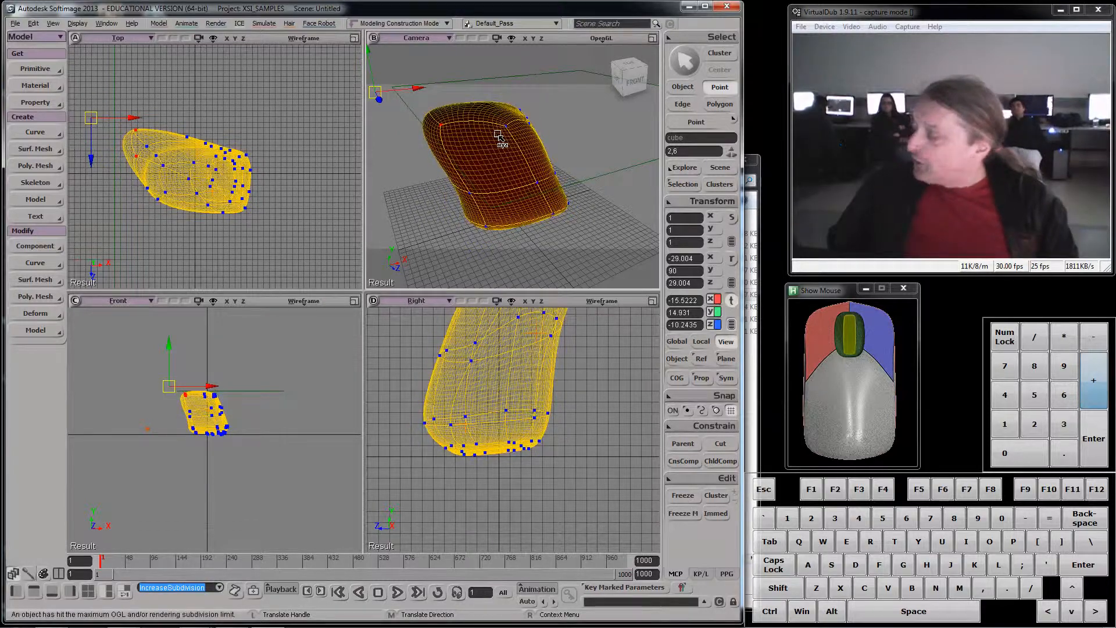
pyautogui.press('-')
pyautogui.press('-')
pyautogui.press('-')
pyautogui.press('+')
pyautogui.press('+')
pyautogui.press('+')
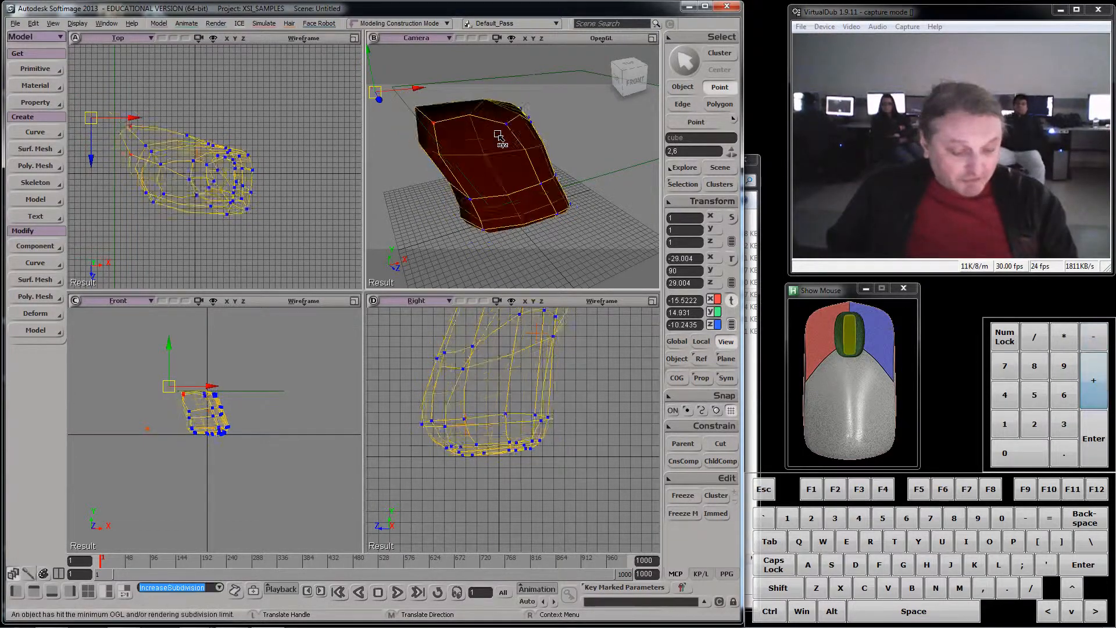
pyautogui.press('-')
pyautogui.press('-')
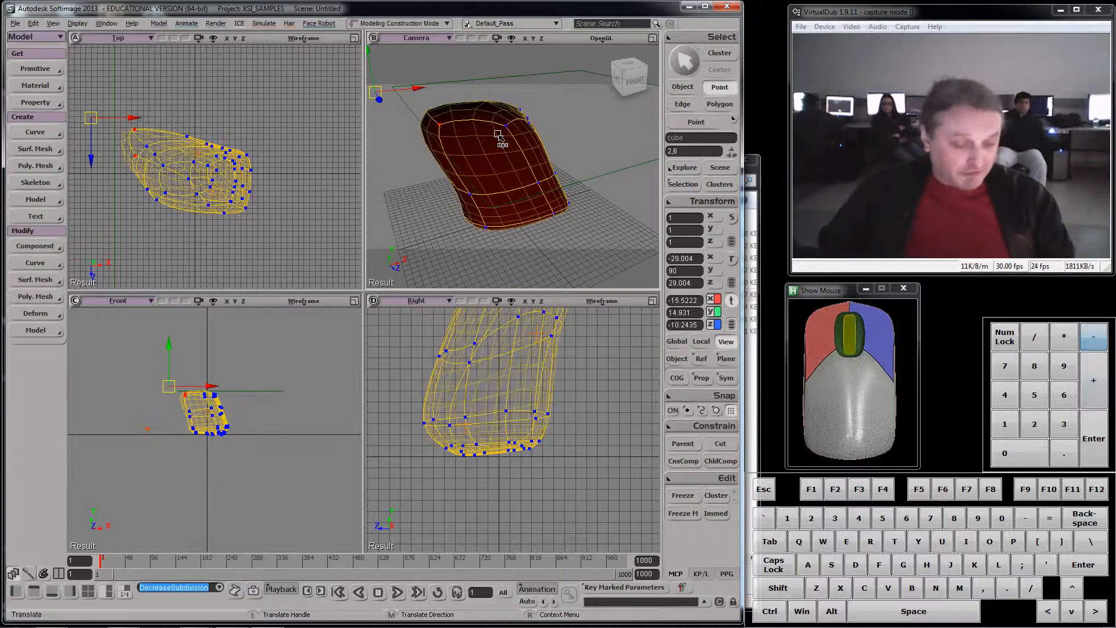
pyautogui.press('-')
pyautogui.press('=')
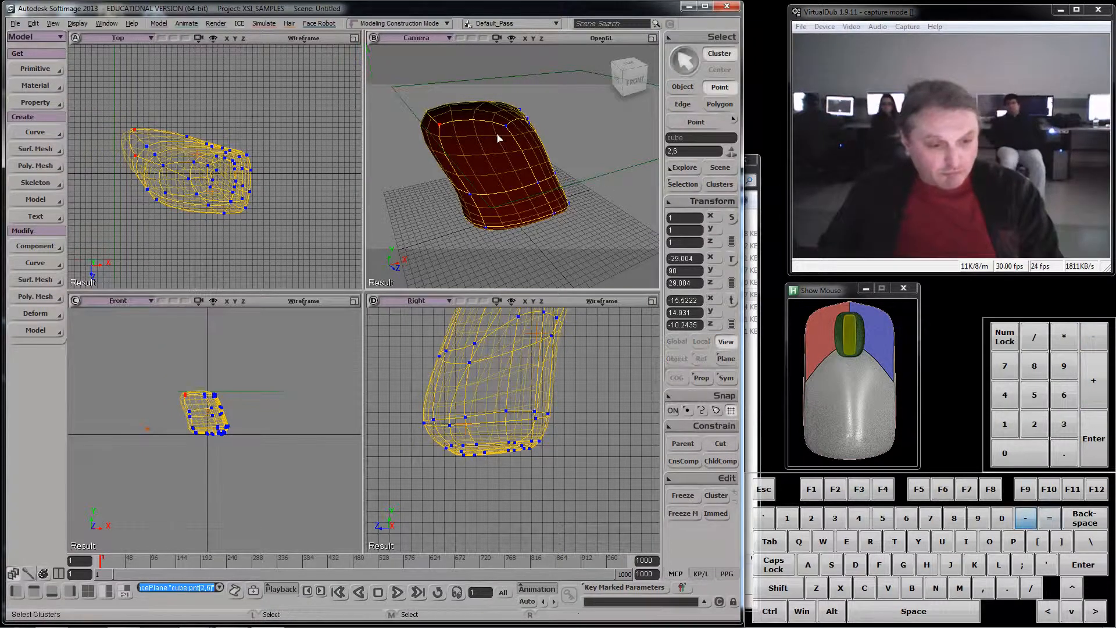
pyautogui.press('=')
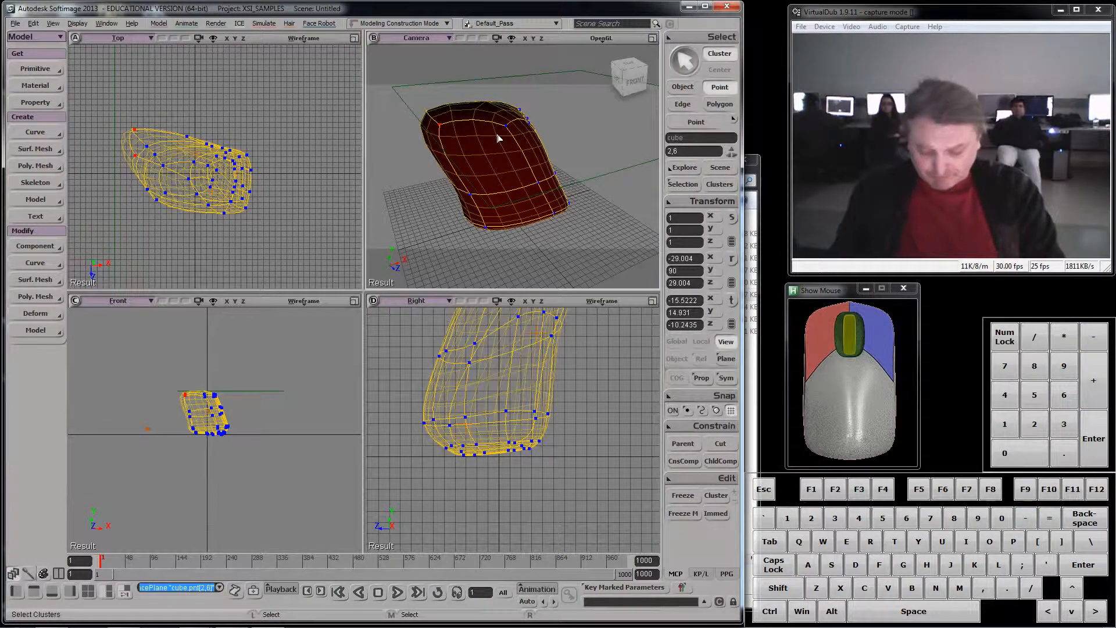
pyautogui.press('KP_Add')
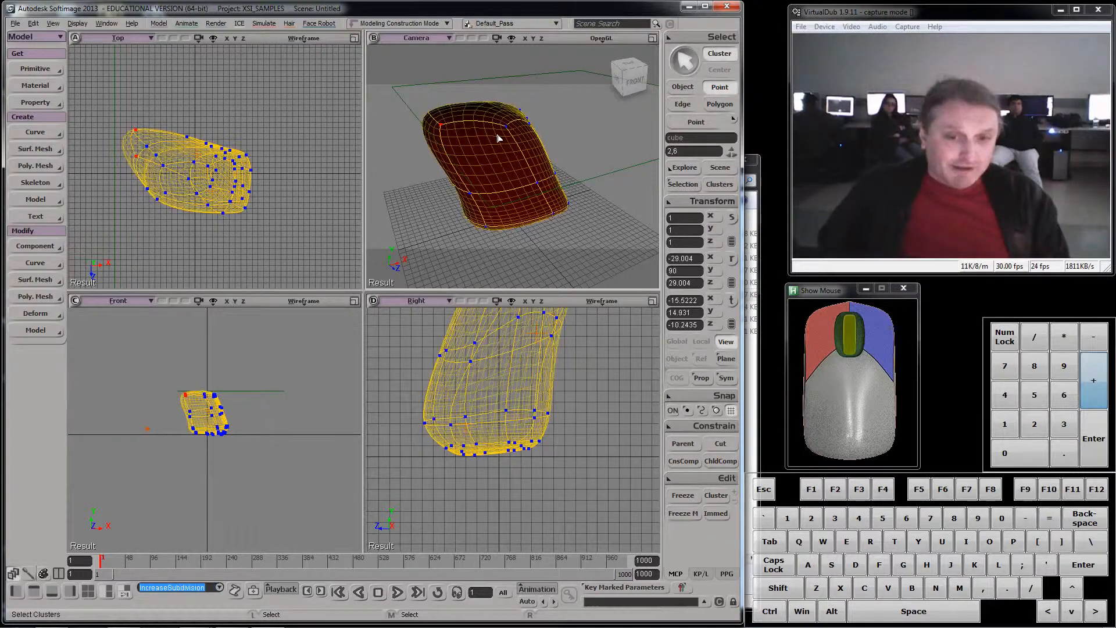
pyautogui.press('KP_Add')
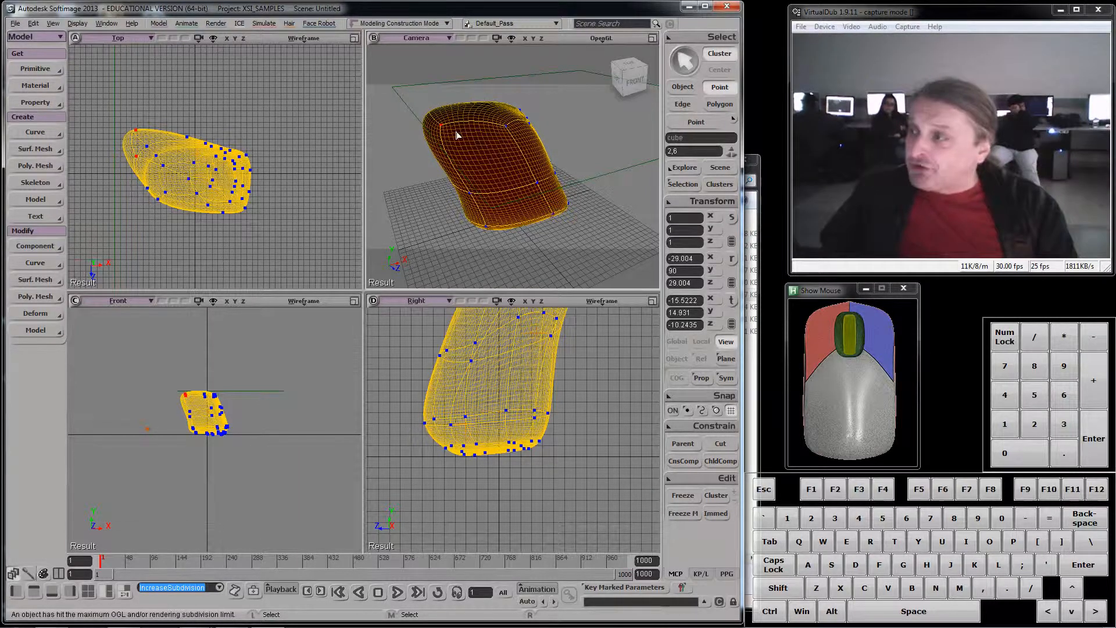
# - Show PolyMesh Hulls in the camera view and switch to object selection to inspect the cage around the smooth surface
pyautogui.click(511, 39)
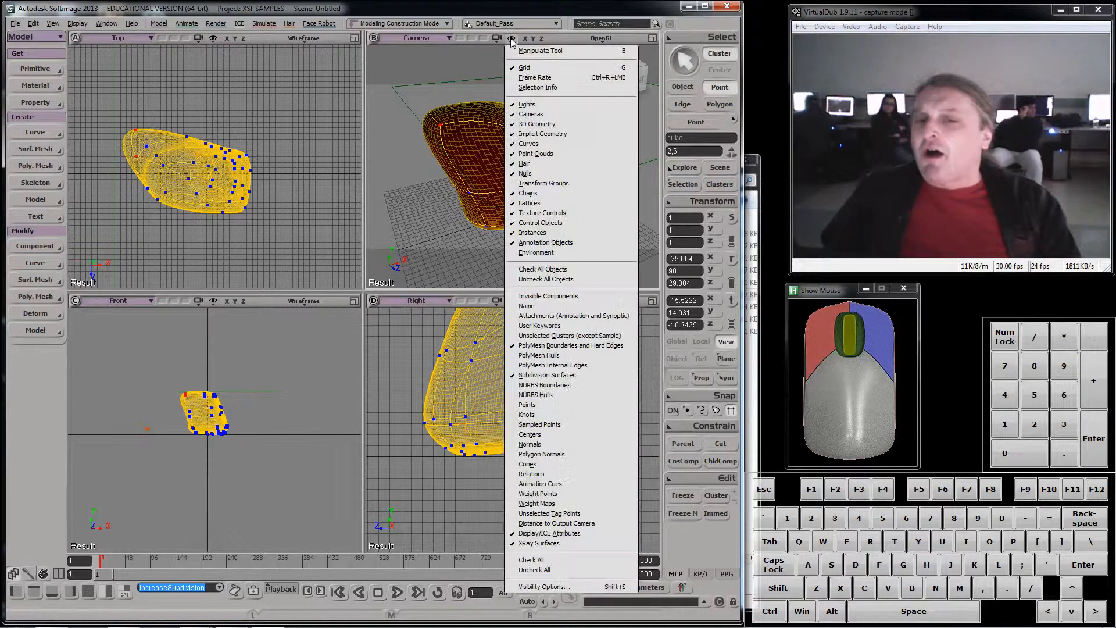
pyautogui.click(580, 356)
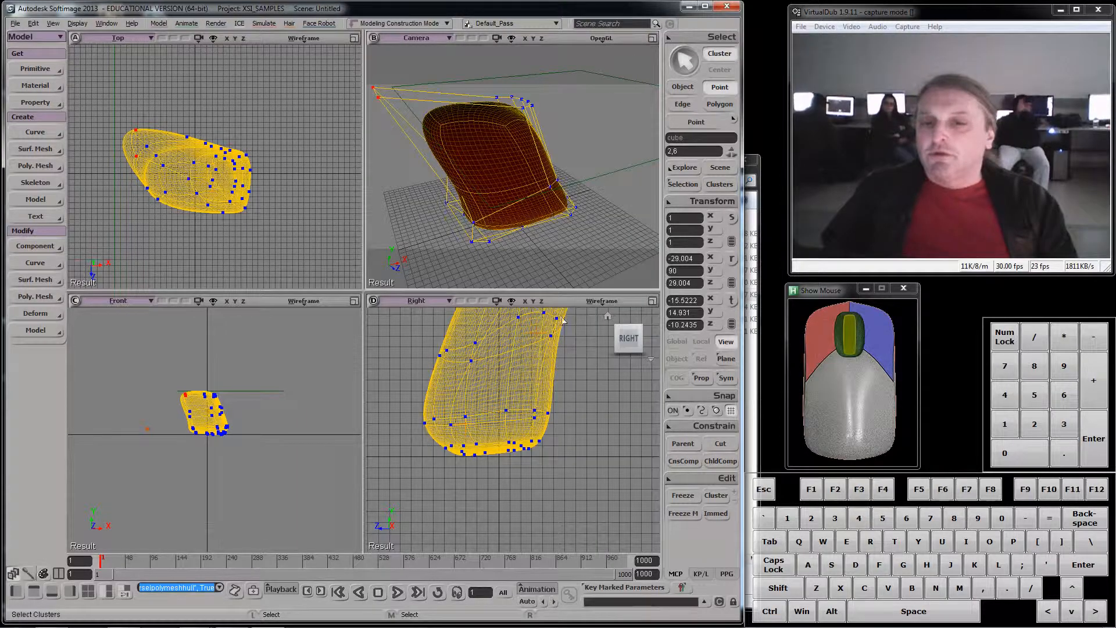
pyautogui.press('s')
pyautogui.moveTo(494, 174); pyautogui.dragTo(523, 166, button='right')
pyautogui.click(686, 89)
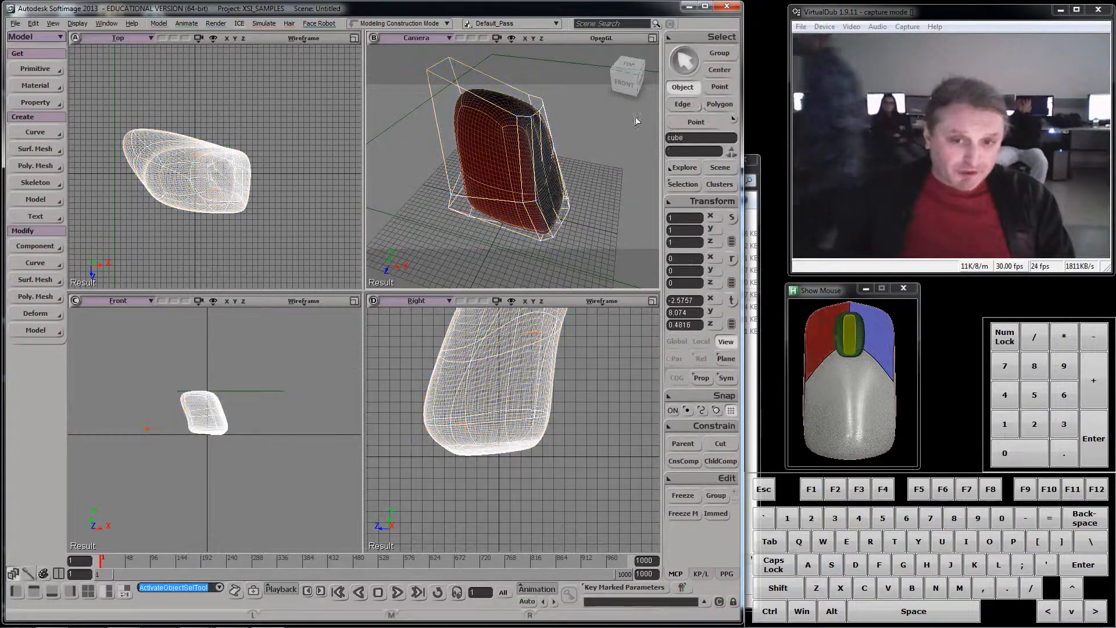
pyautogui.press('s')
pyautogui.moveTo(637, 120); pyautogui.dragTo(574, 180, button='right')
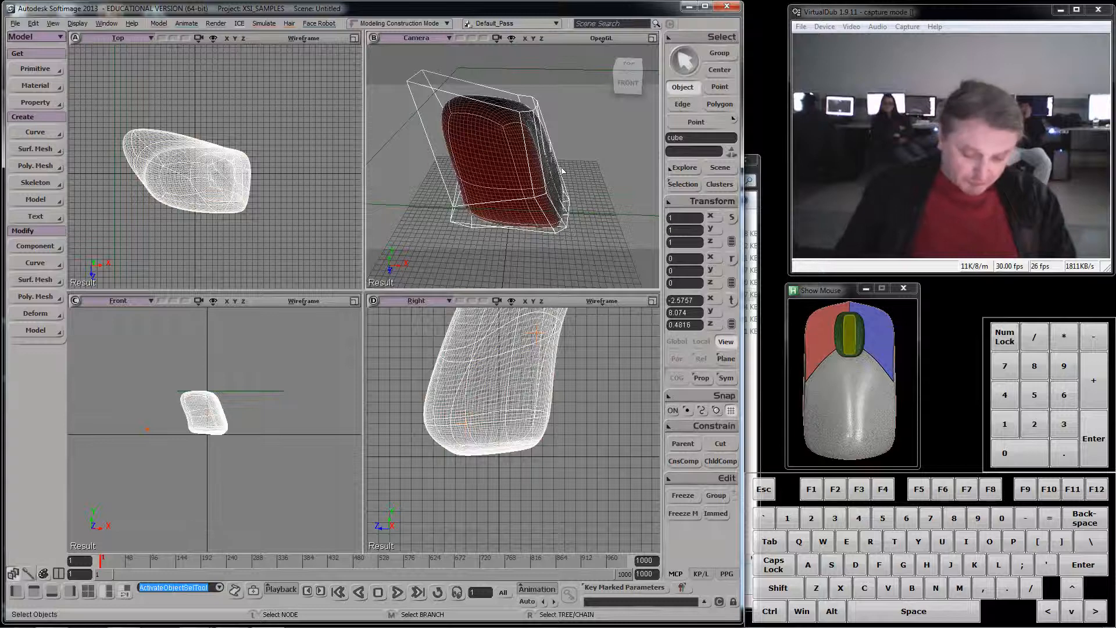
# - Tweak the cage by pulling one upper corner point down and another upper point far back, and return to object selection
pyautogui.press('m')
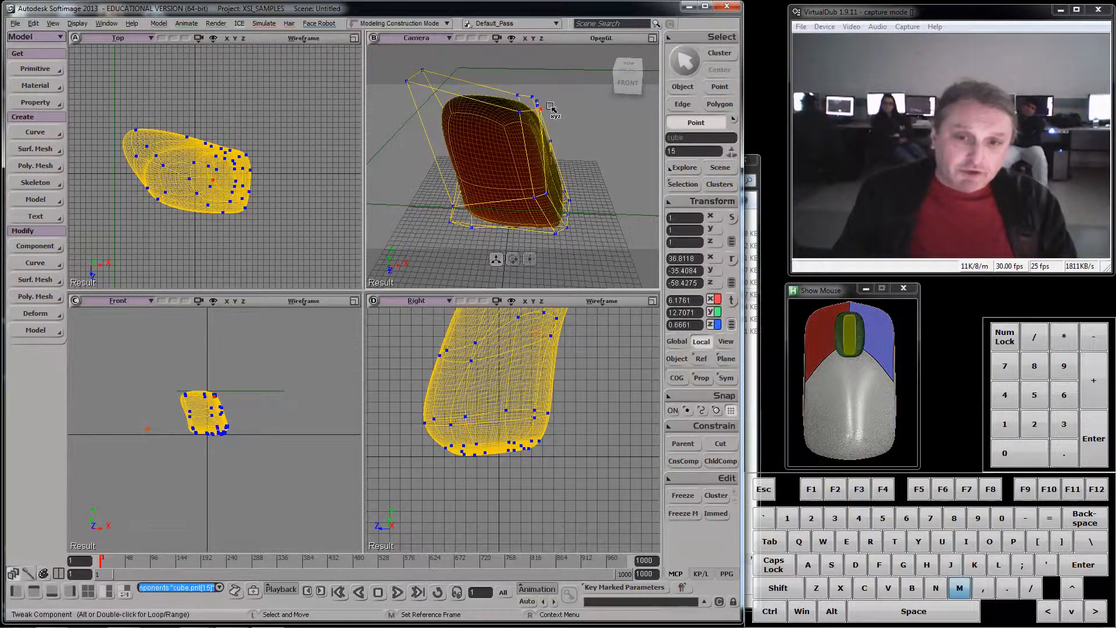
pyautogui.moveTo(519, 111); pyautogui.dragTo(511, 147)
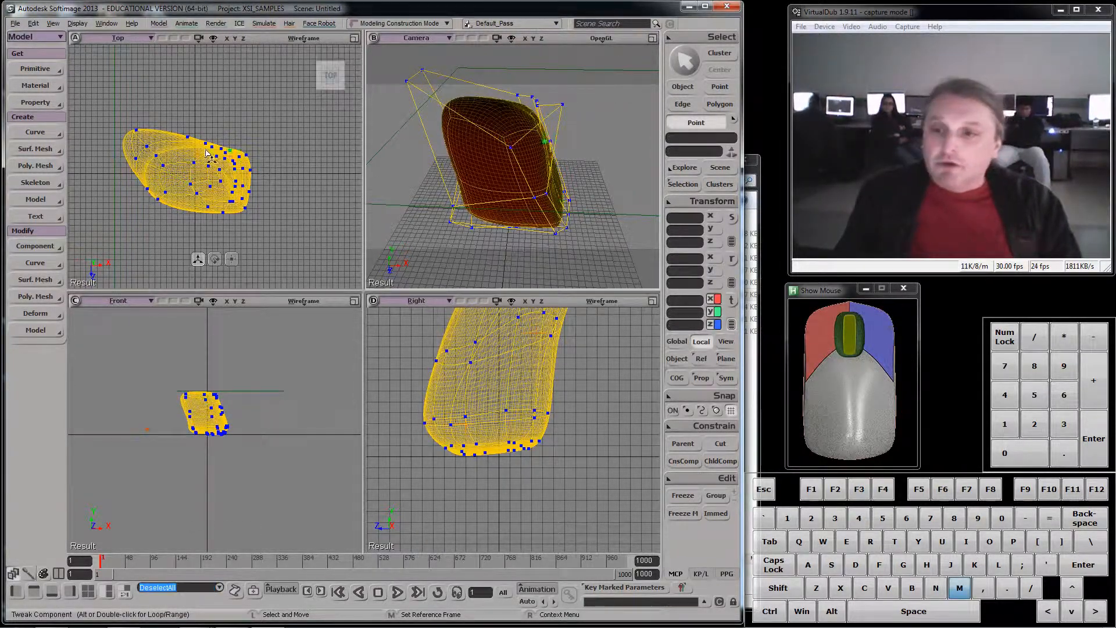
pyautogui.moveTo(213, 148); pyautogui.dragTo(189, 86)
pyautogui.press('space')
pyautogui.click(642, 106)
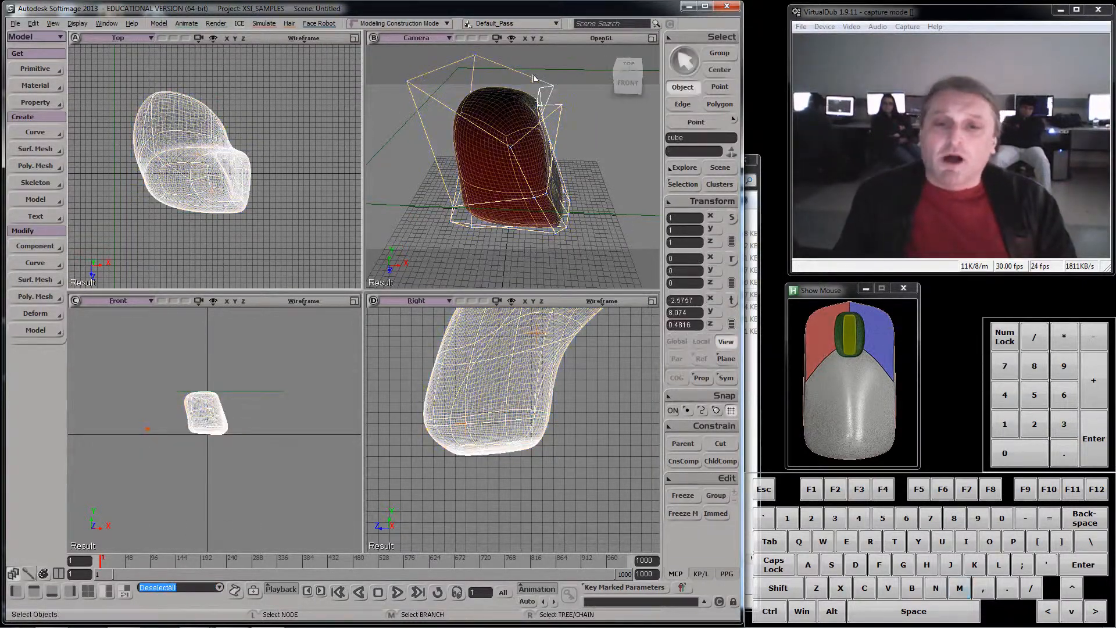
# - Select the two upper cage edges 1 and 11 in edge mode and extrude them along the axis
pyautogui.scroll(-2, 585, 98)
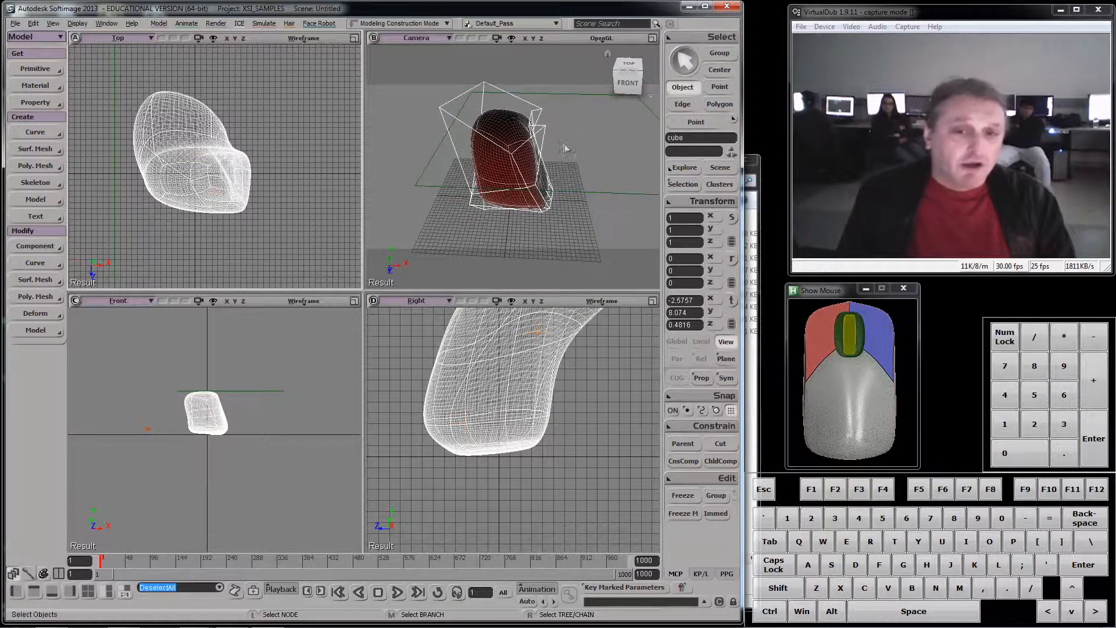
pyautogui.press('e')
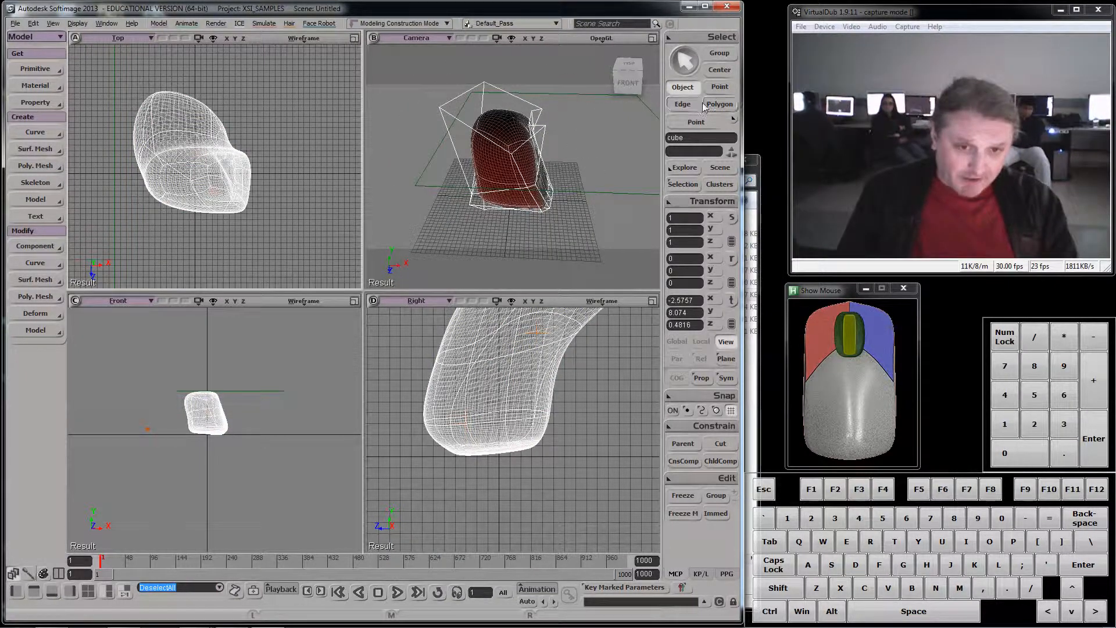
pyautogui.press('F9')
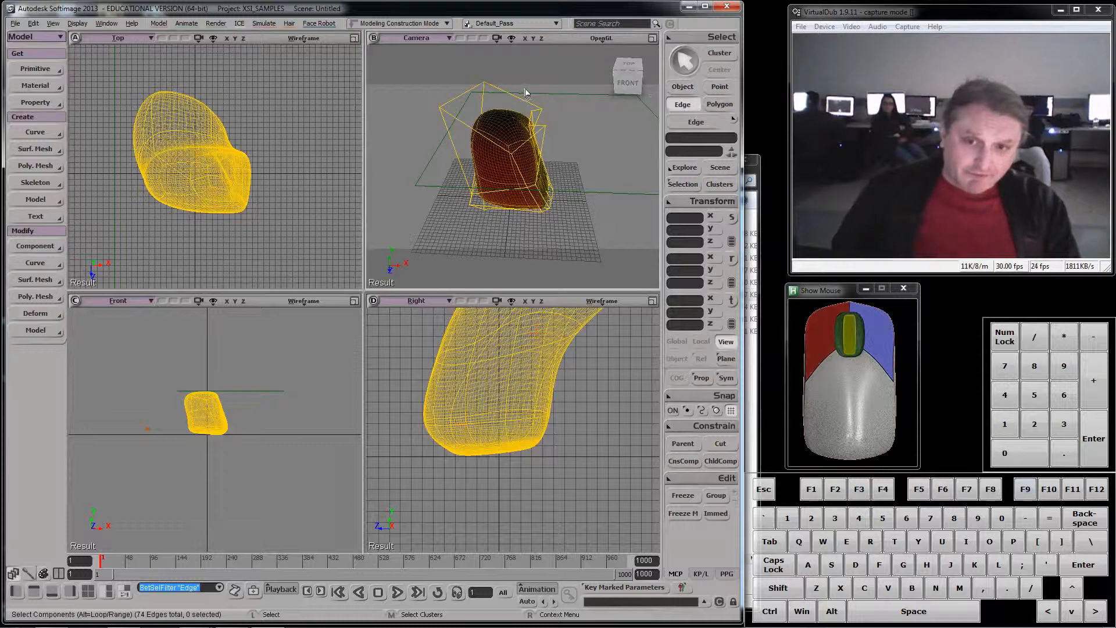
pyautogui.moveTo(525, 91); pyautogui.dragTo(460, 177)
pyautogui.moveTo(523, 90); pyautogui.dragTo(477, 143)
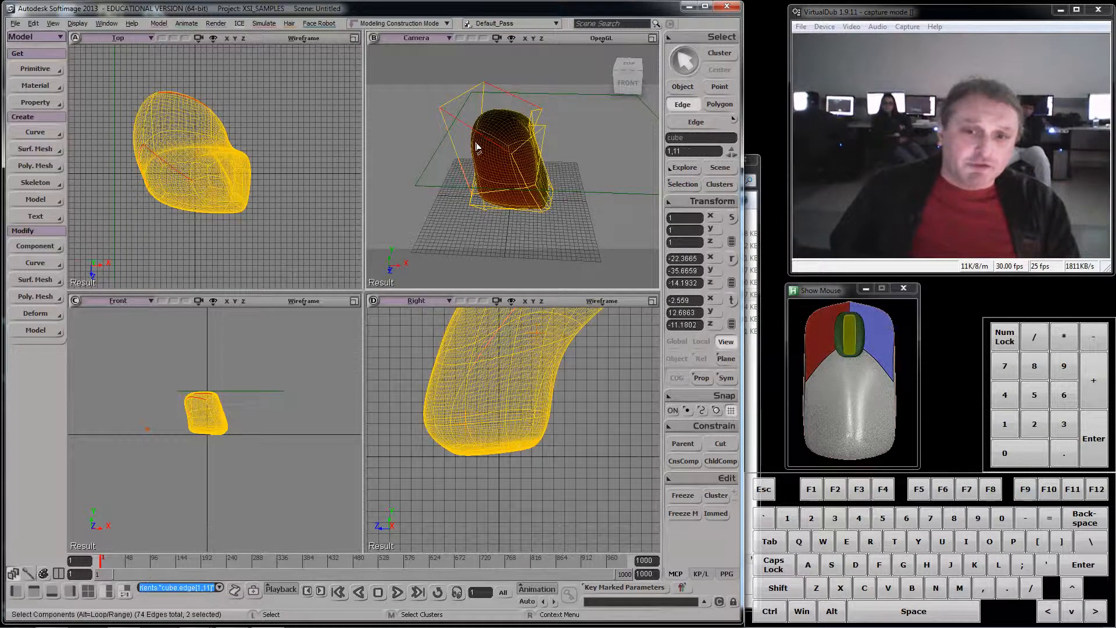
pyautogui.rightClick(482, 138)
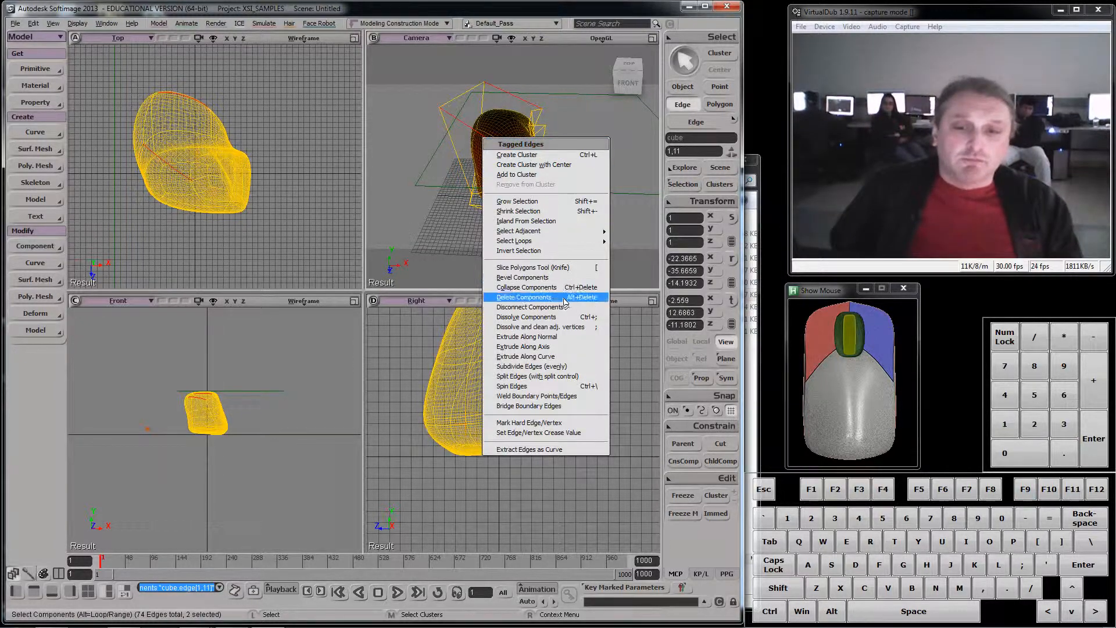
pyautogui.click(566, 349)
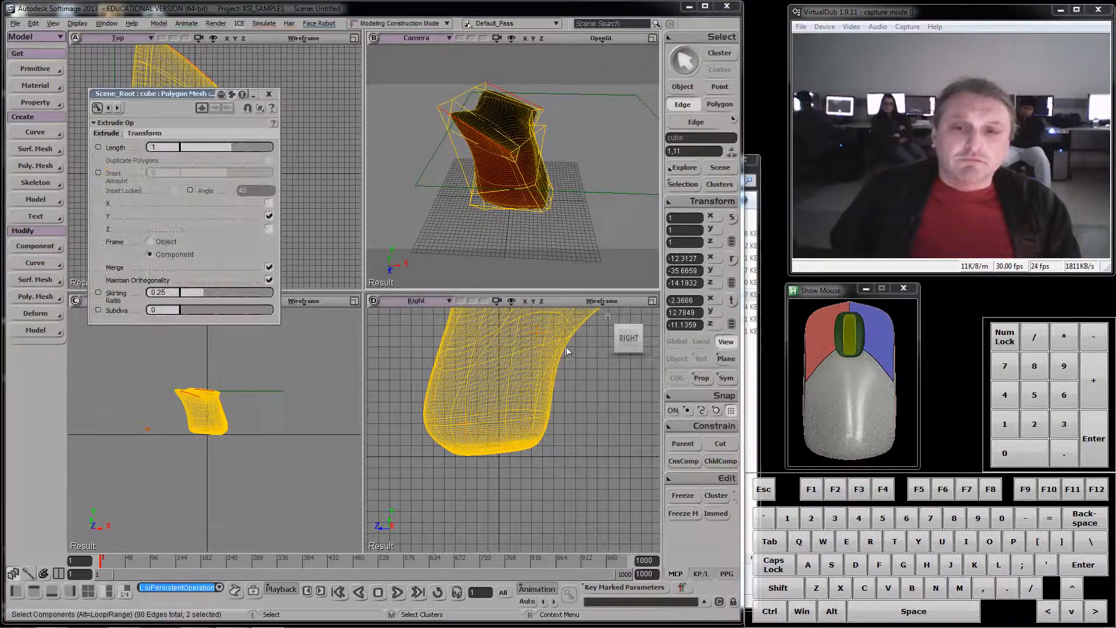
# - Set the edge extrusion to length 9.371, skirting ratio 0.547 and 3 subdivisions
pyautogui.press('s')
pyautogui.moveTo(582, 179); pyautogui.dragTo(478, 171, button='right')
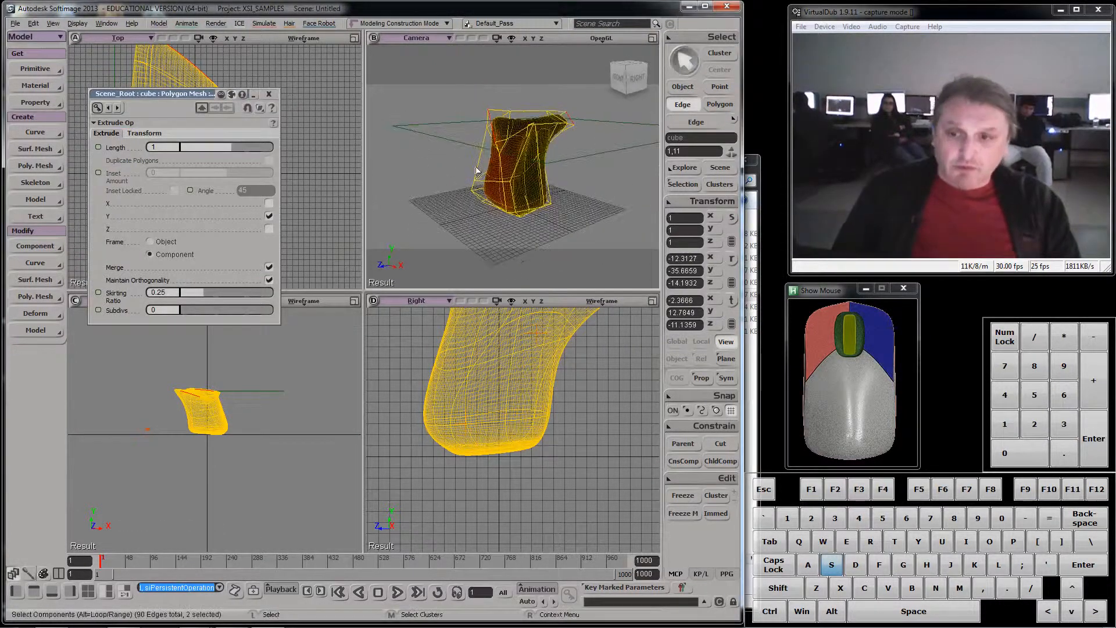
pyautogui.moveTo(235, 150); pyautogui.dragTo(262, 150)
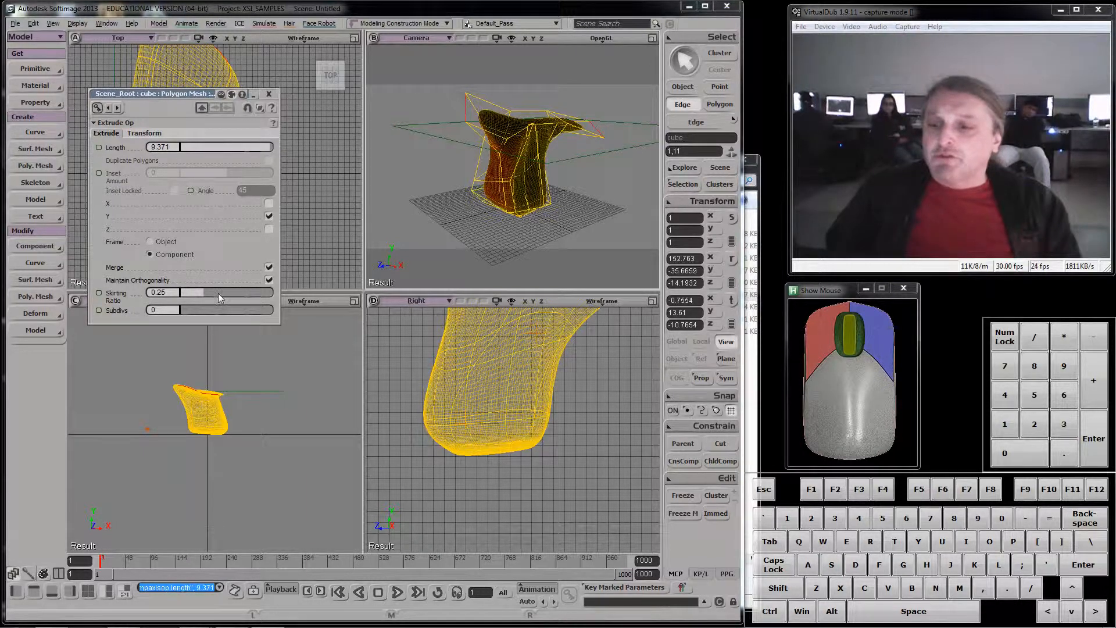
pyautogui.moveTo(218, 295)
pyautogui.mouseDown()
pyautogui.moveTo(207, 291)
pyautogui.moveTo(231, 290)
pyautogui.mouseUp()
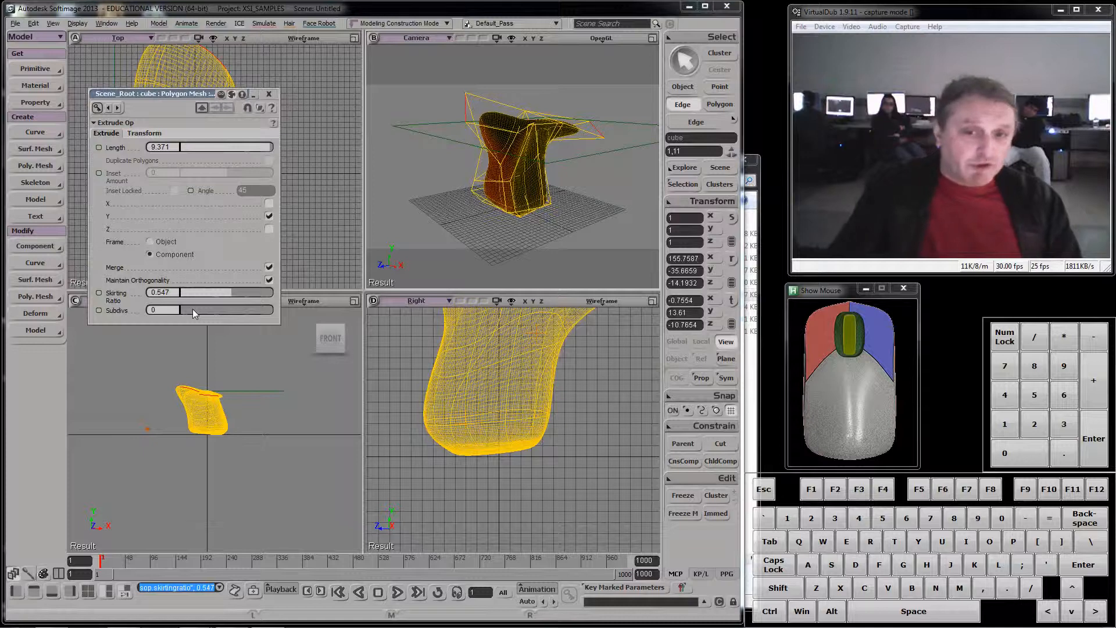
pyautogui.click(193, 309)
pyautogui.moveTo(193, 309)
pyautogui.mouseDown()
pyautogui.moveTo(239, 298)
pyautogui.moveTo(198, 298)
pyautogui.moveTo(207, 297)
pyautogui.mouseUp()
pyautogui.scroll(5, 655, 148)
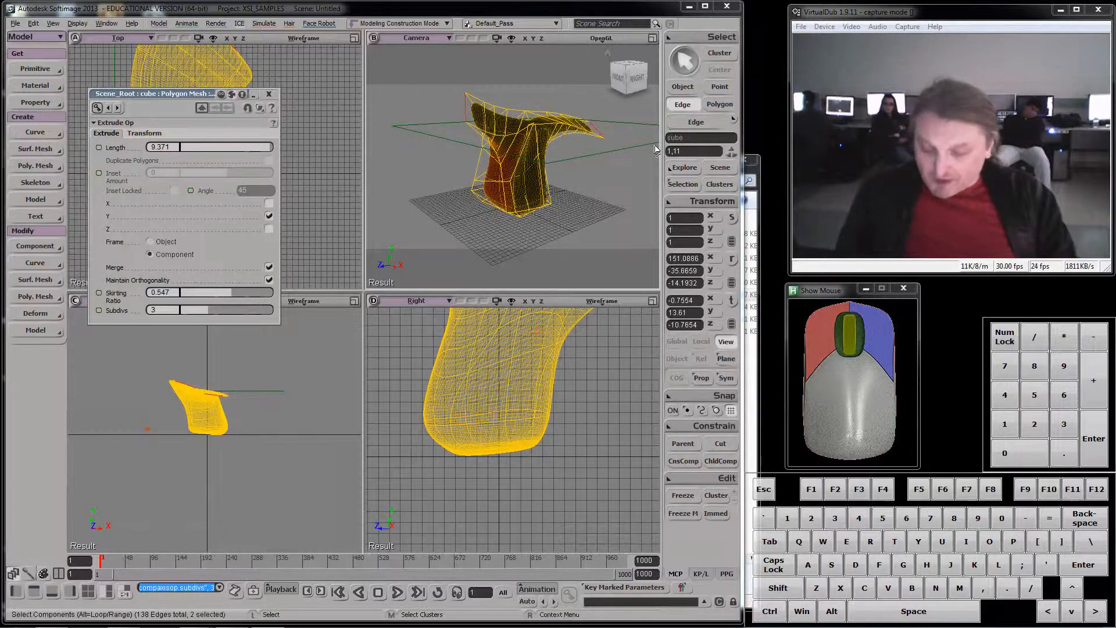
# - Switch to polygon selection and lower the mesh's subdivision to its minimum level, exposing the unsmoothed cage
pyautogui.press('s')
pyautogui.moveTo(653, 176); pyautogui.dragTo(479, 134, button='right')
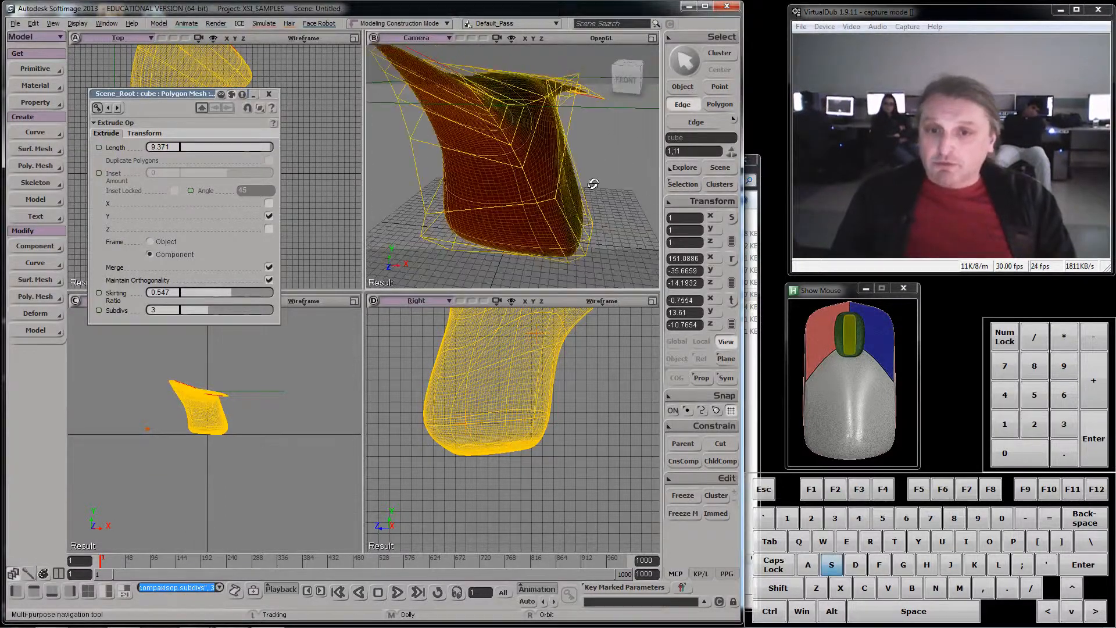
pyautogui.scroll(-5, 551, 222)
pyautogui.moveTo(629, 145); pyautogui.dragTo(458, 173, button='right')
pyautogui.click(720, 104)
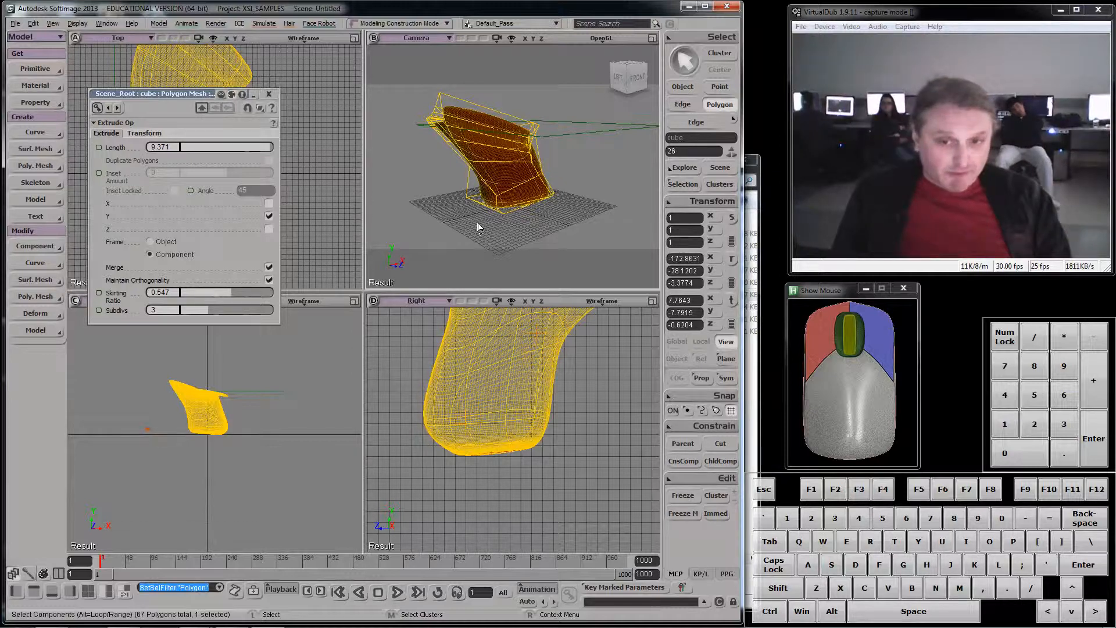
pyautogui.press('-')
pyautogui.press('-')
pyautogui.press('-')
# - Select the opposing middle polygons 40 and 41 on the front and back, leaving polygon 37 out of the selection
pyautogui.press('s')
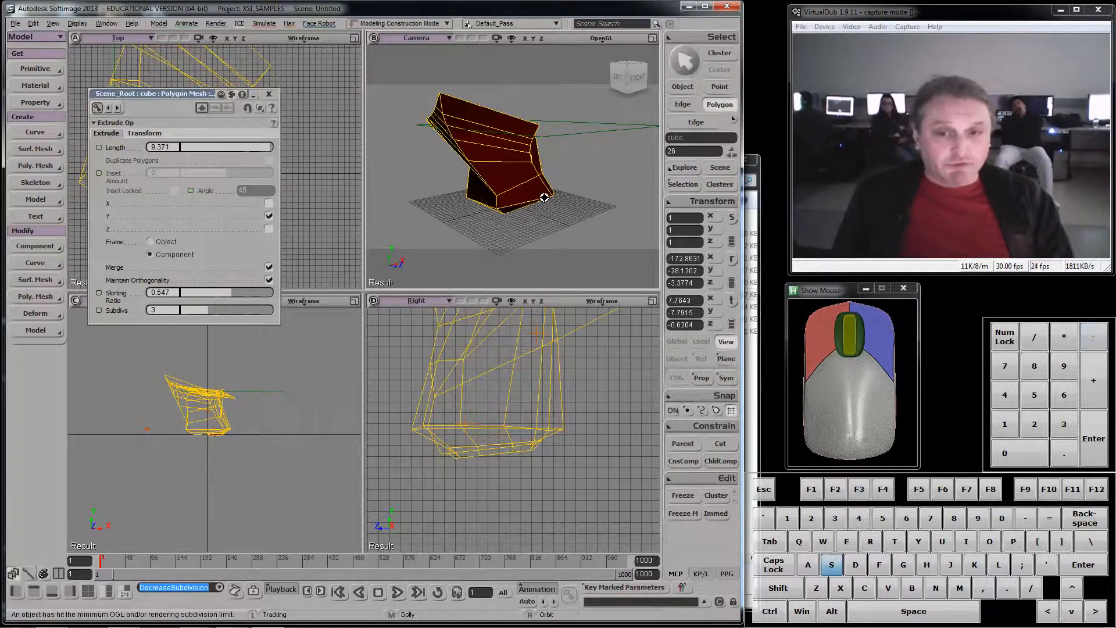
pyautogui.moveTo(544, 197); pyautogui.dragTo(625, 143, button='right')
pyautogui.click(505, 176)
pyautogui.press('s')
pyautogui.press('shift')
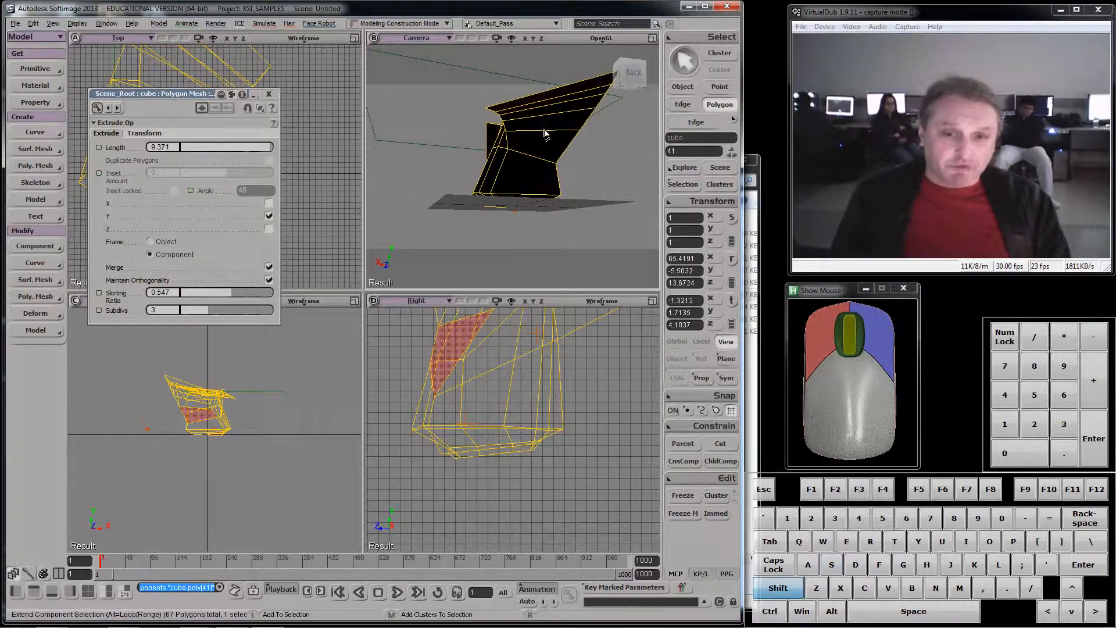
pyautogui.keyDown('shift'); pyautogui.click(548, 152); pyautogui.keyUp('shift')
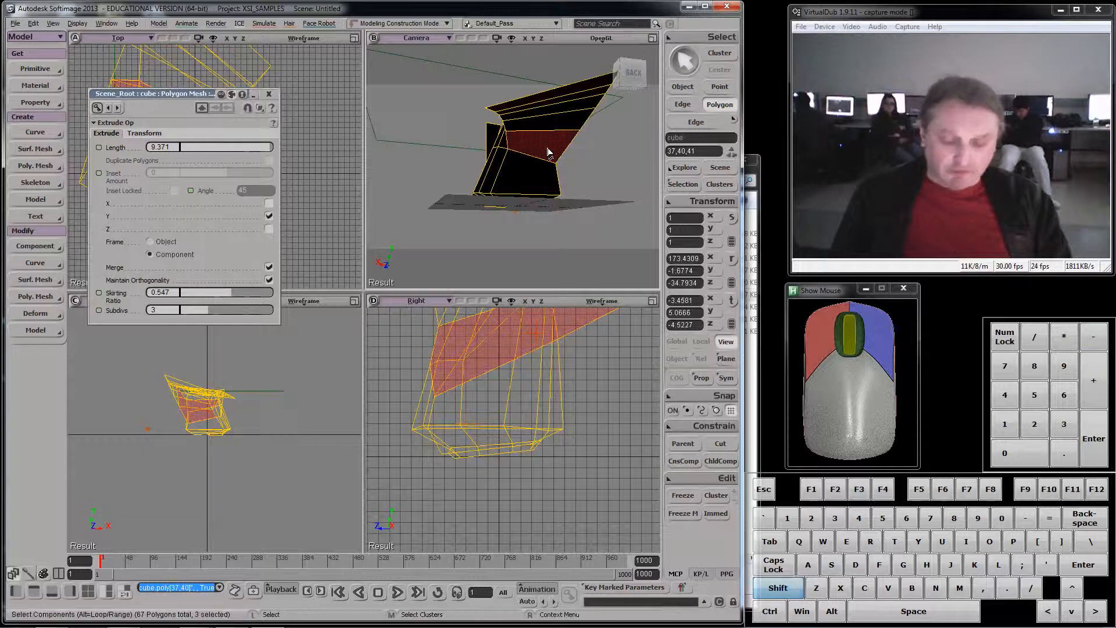
pyautogui.press('f')
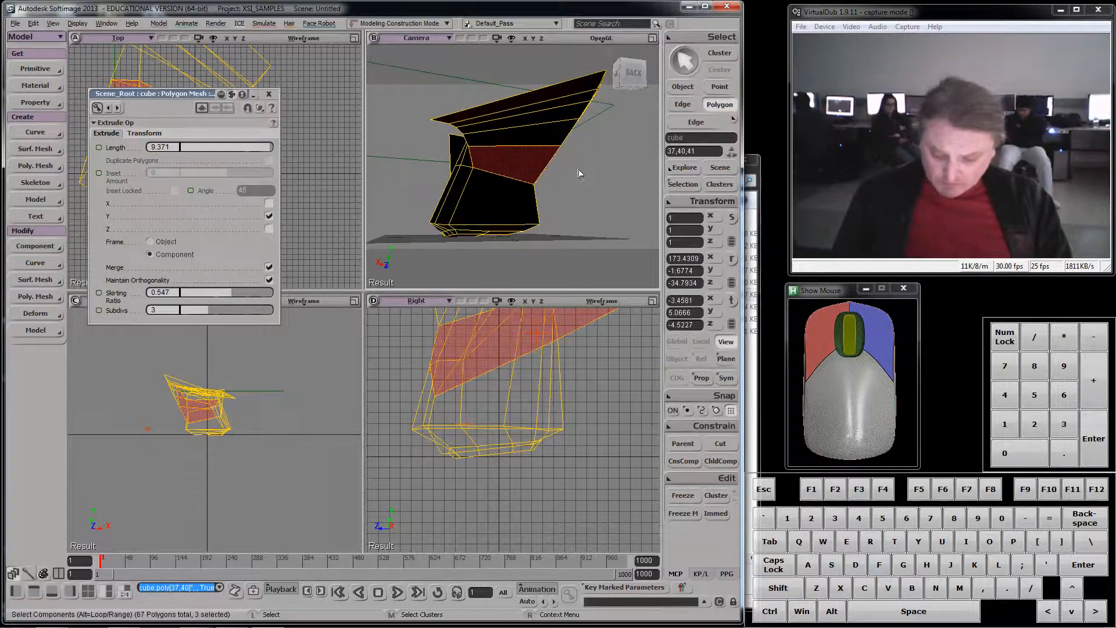
pyautogui.press('s')
pyautogui.moveTo(579, 174); pyautogui.dragTo(514, 165, button='right')
pyautogui.keyDown('ctrl'); pyautogui.click(512, 160); pyautogui.keyUp('ctrl')
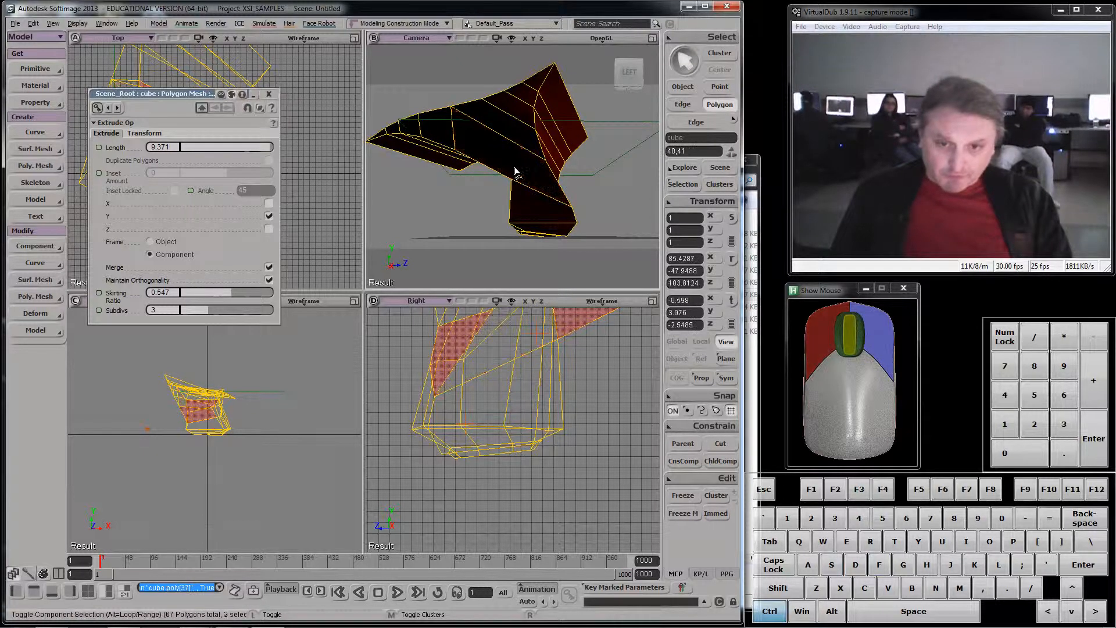
# - Bridge the two selected opposing polygons to cut an opening through the mesh
pyautogui.press('f')
pyautogui.press('s')
pyautogui.moveTo(526, 180); pyautogui.dragTo(476, 197, button='right')
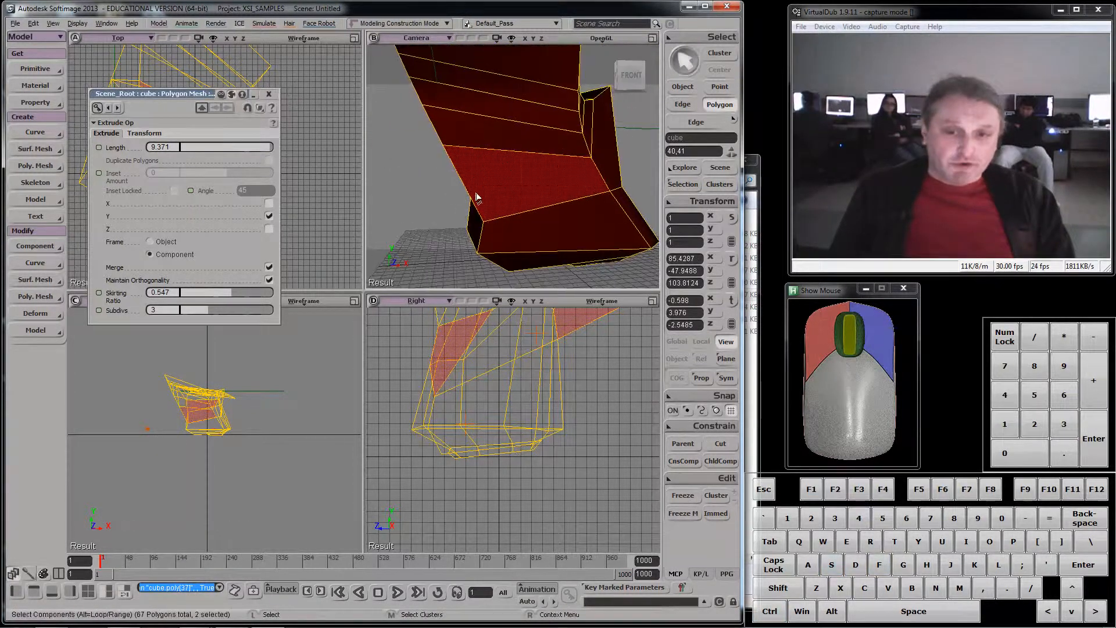
pyautogui.rightClick(535, 180)
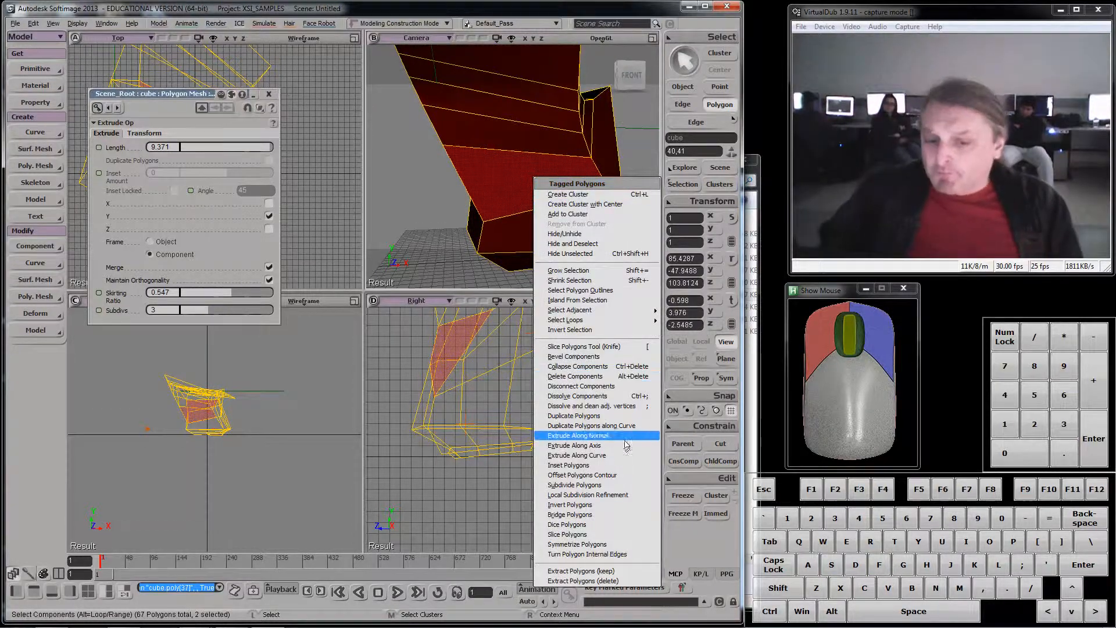
pyautogui.click(626, 516)
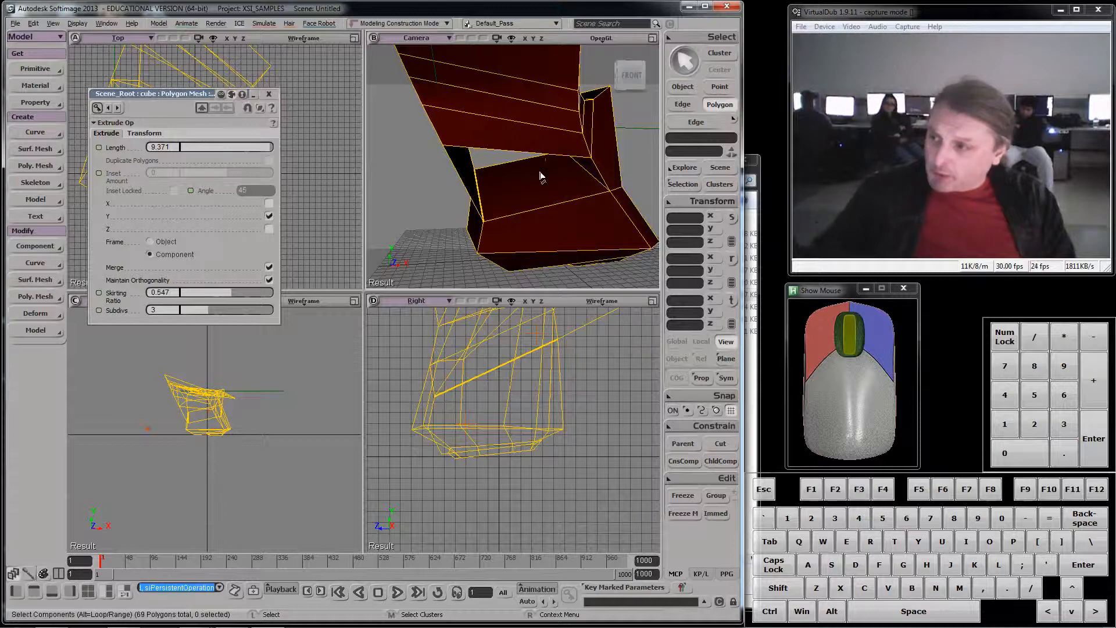
# - Raise the mesh's subdivision to the maximum level and inspect the smoothed opening from several angles
pyautogui.press('s')
pyautogui.moveTo(515, 198); pyautogui.dragTo(609, 185, button='right')
pyautogui.scroll(-6, 609, 185)
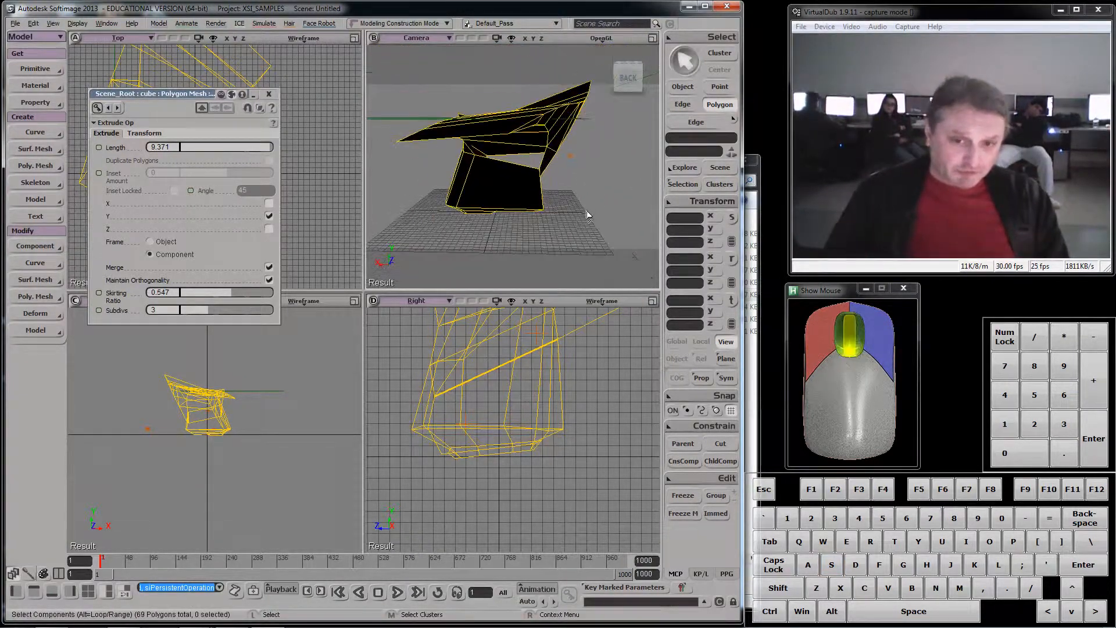
pyautogui.press('KP_Add')
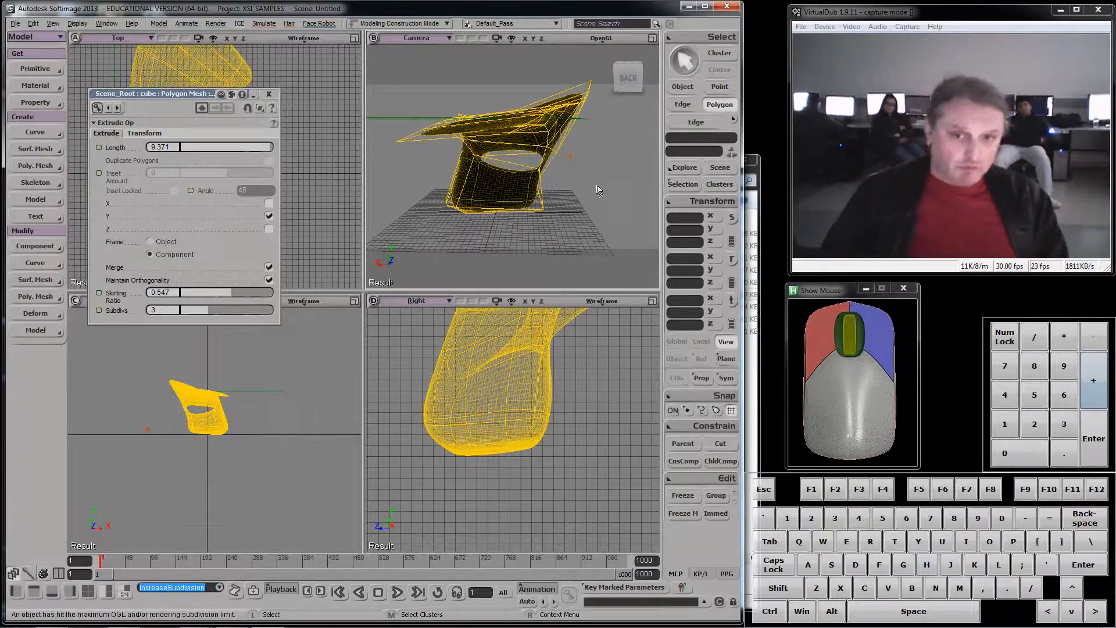
pyautogui.press('s')
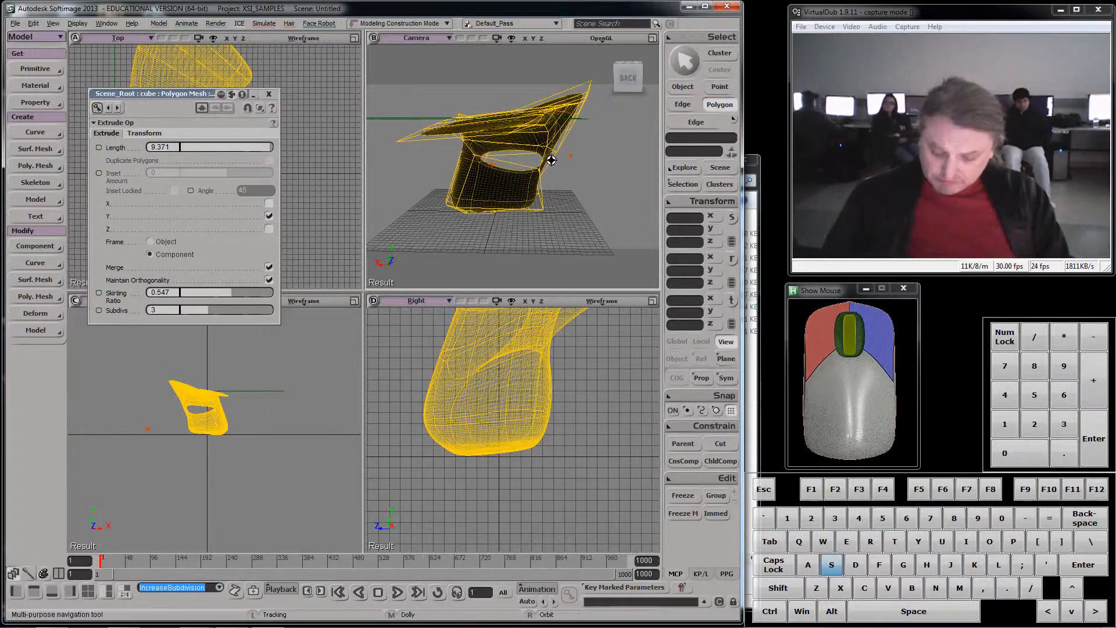
pyautogui.moveTo(545, 156); pyautogui.dragTo(559, 177, button='right')
pyautogui.scroll(3, 536, 176)
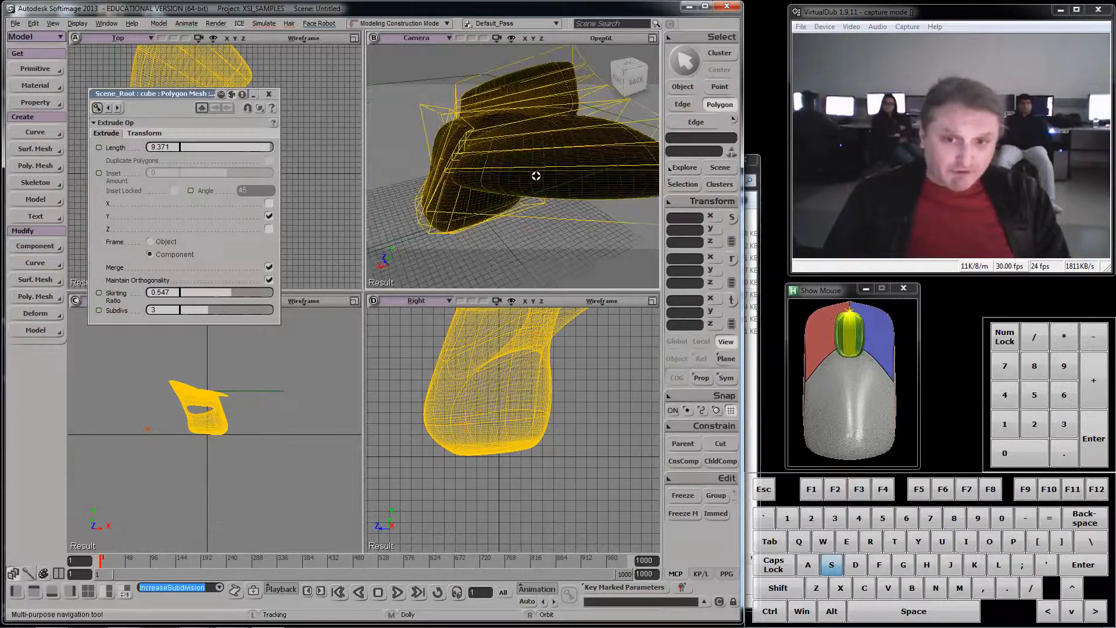
# - Switch to Chrome to examine the rounded and sharp body edges in the 2011 Honda Element photo, and return to Softimage
pyautogui.moveTo(233, 622)
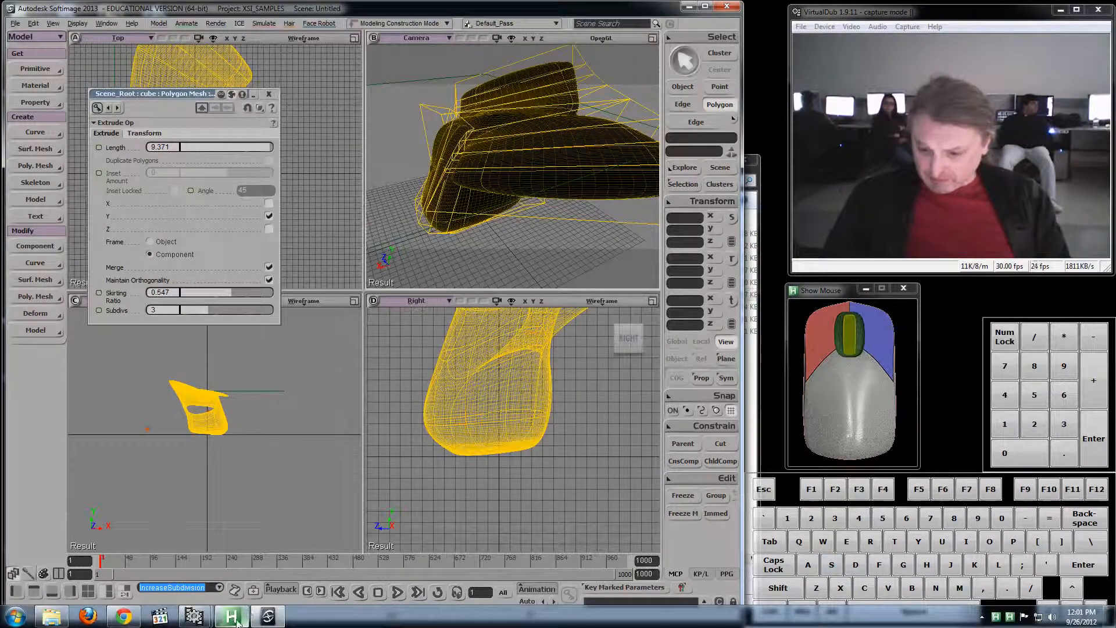
pyautogui.click(122, 618)
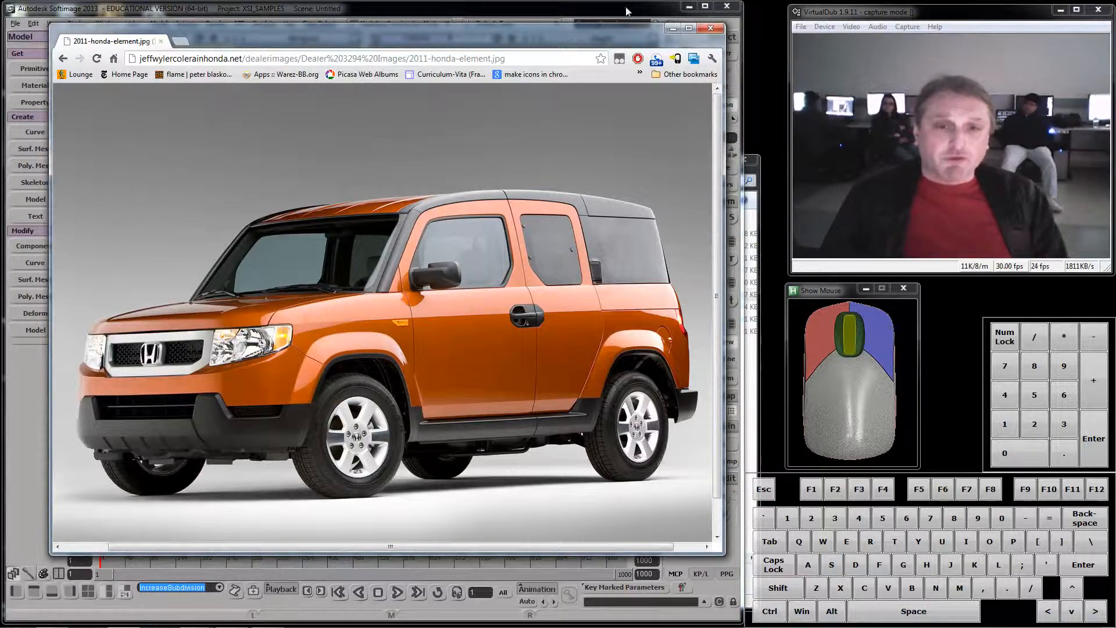
pyautogui.click(674, 29)
# - Switch to edge selection and select the group of edges around the lower part of the mesh
pyautogui.press('s')
pyautogui.moveTo(551, 165); pyautogui.dragTo(402, 104, button='right')
pyautogui.click(696, 122)
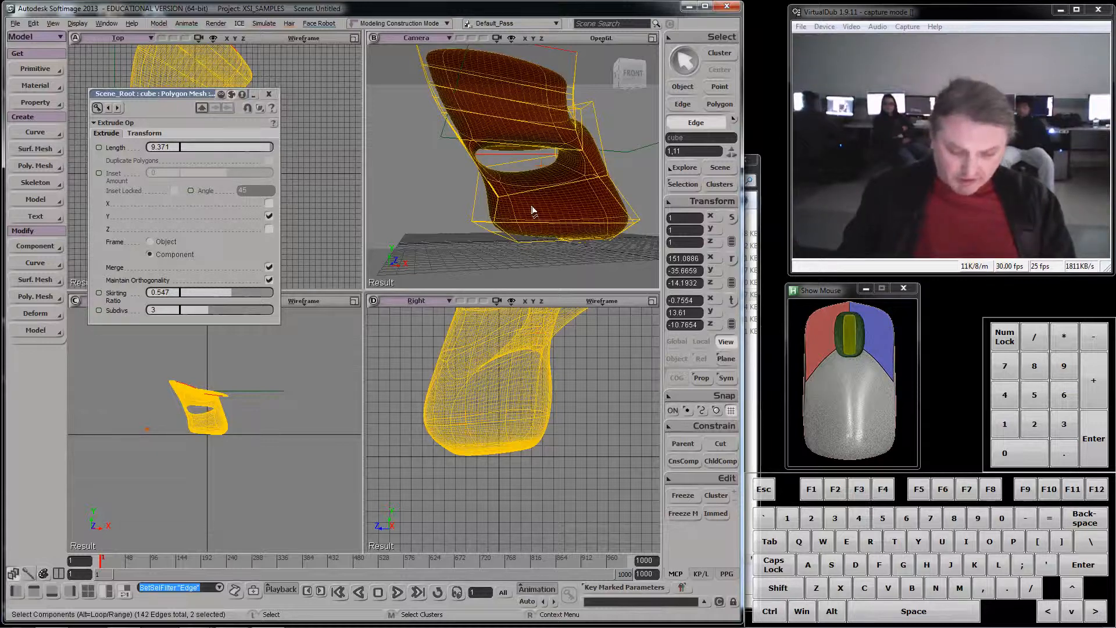
pyautogui.doubleClick(469, 213)
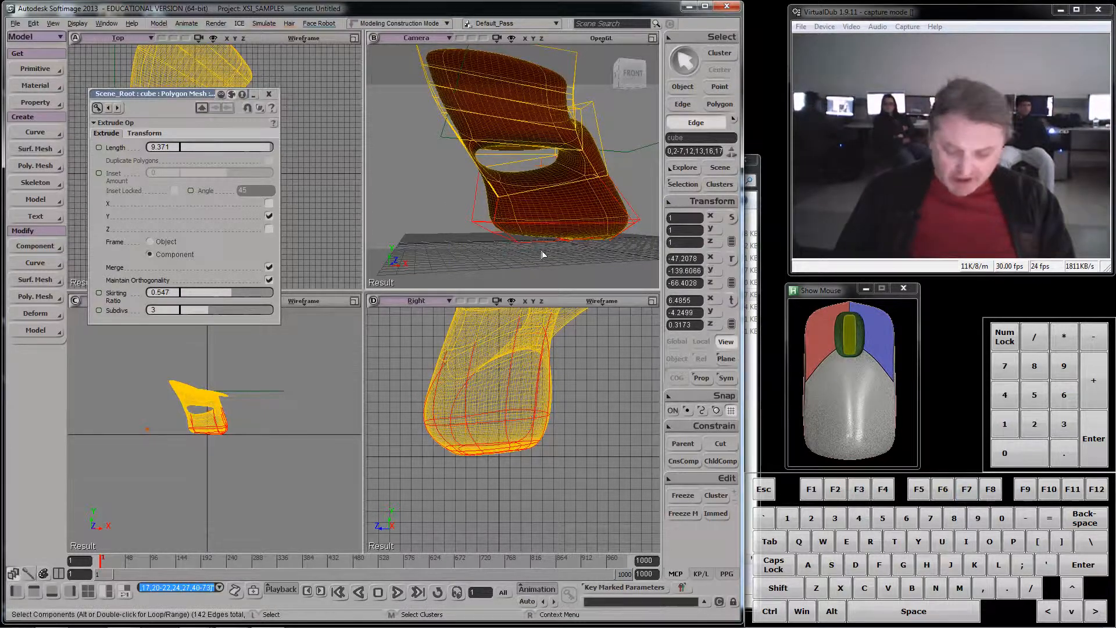
pyautogui.press('f')
pyautogui.press('s')
pyautogui.moveTo(525, 218); pyautogui.dragTo(610, 232, button='right')
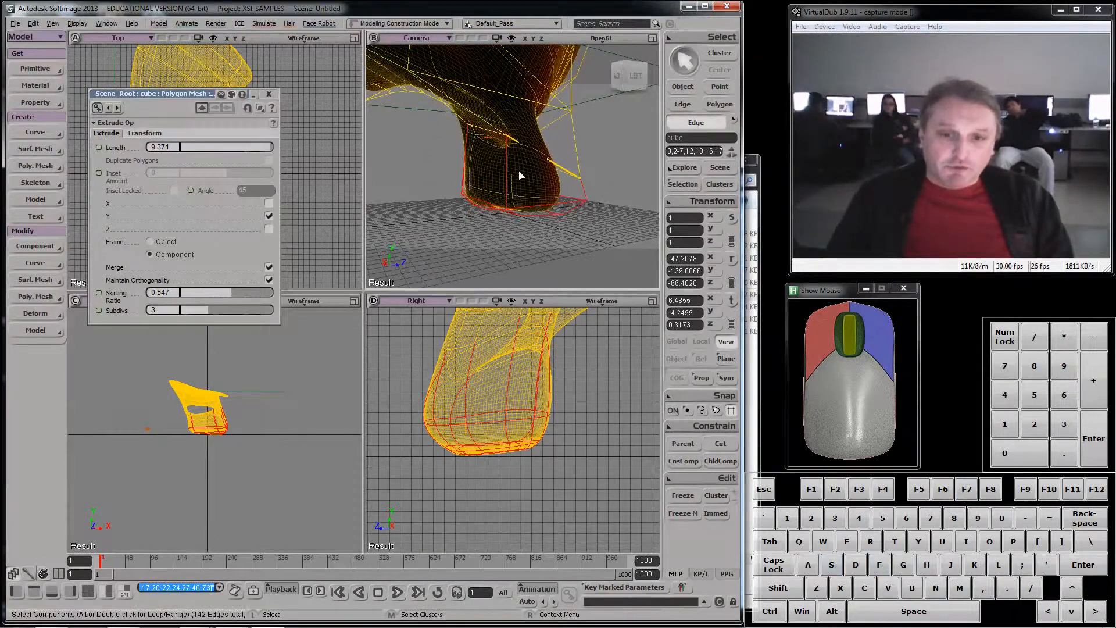
# - Remove the vertical side edges from the selection so only the edges around the base stay selected
pyautogui.keyDown('ctrl'); pyautogui.click(489, 178); pyautogui.keyUp('ctrl')
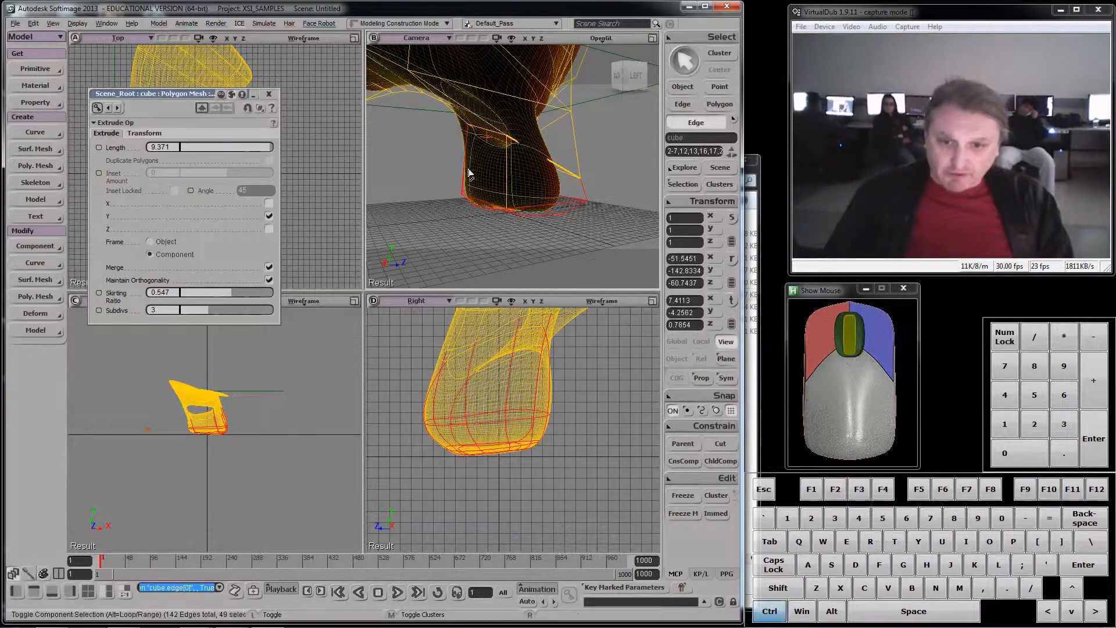
pyautogui.keyDown('ctrl'); pyautogui.click(466, 169); pyautogui.keyUp('ctrl')
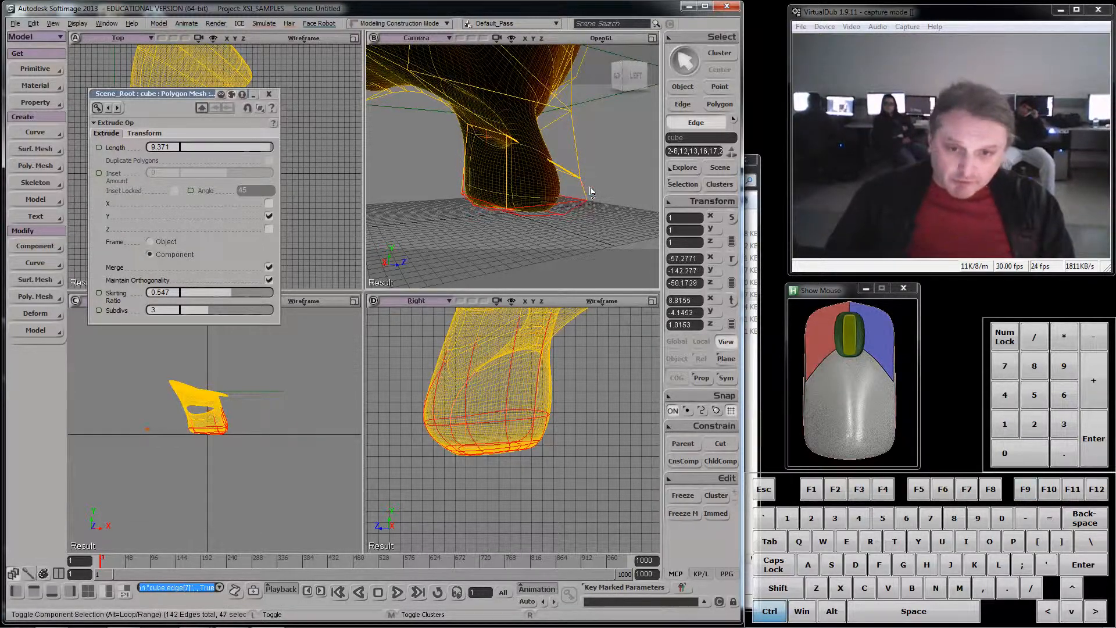
pyautogui.press('s')
pyautogui.moveTo(597, 188); pyautogui.dragTo(515, 200, button='right')
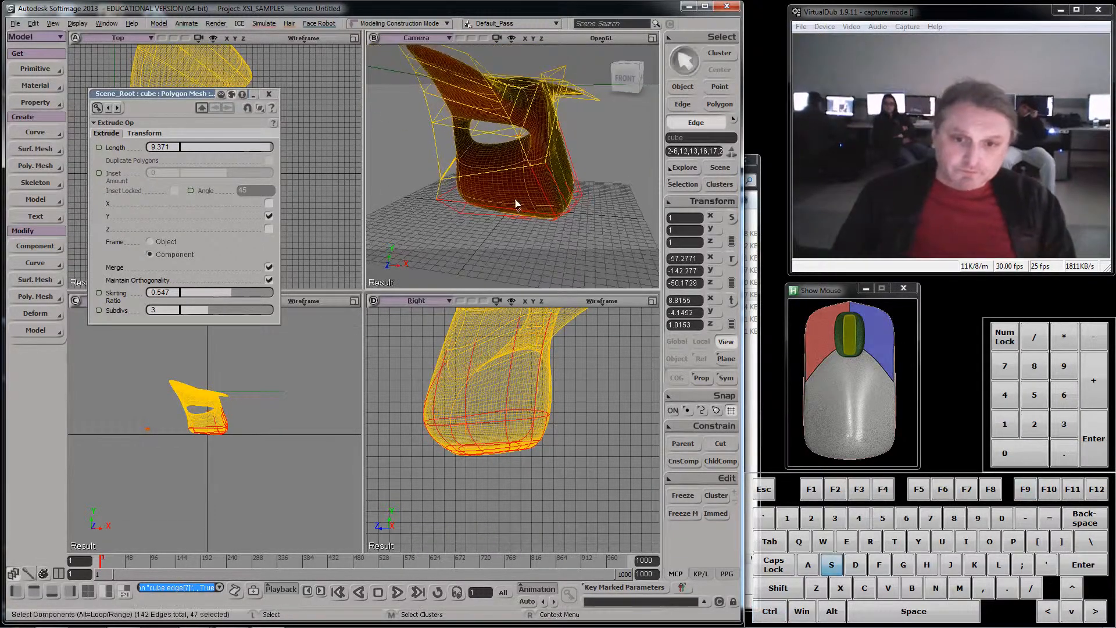
pyautogui.keyDown('ctrl'); pyautogui.click(562, 196); pyautogui.keyUp('ctrl')
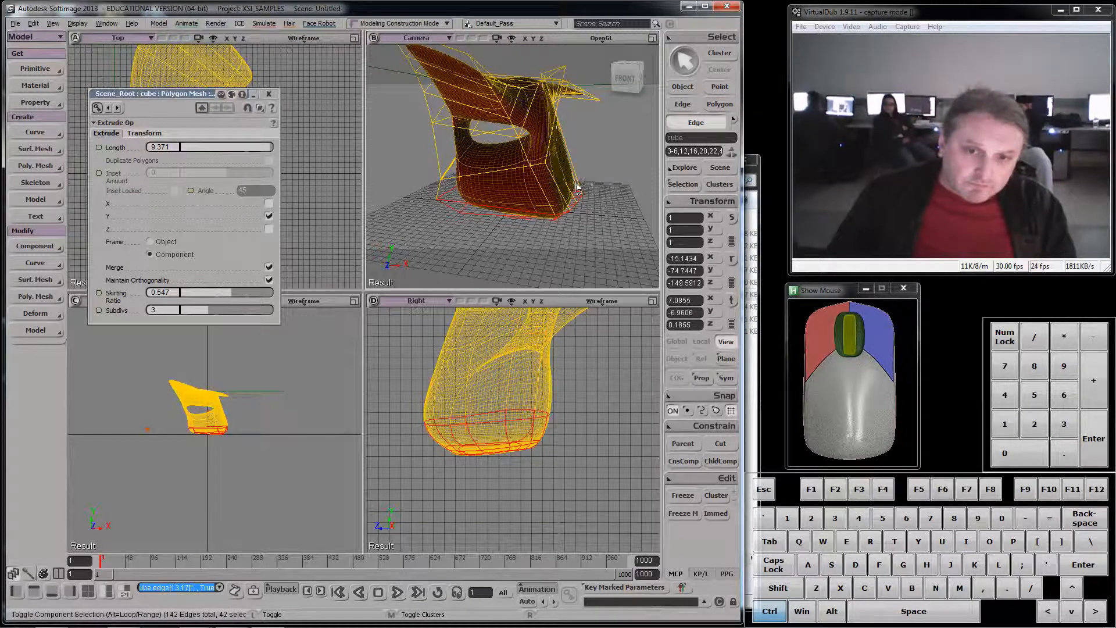
# - Apply an edge crease value of 1.241 to the selected edges around the mesh's base
pyautogui.press('s')
pyautogui.moveTo(592, 187); pyautogui.dragTo(479, 164, button='right')
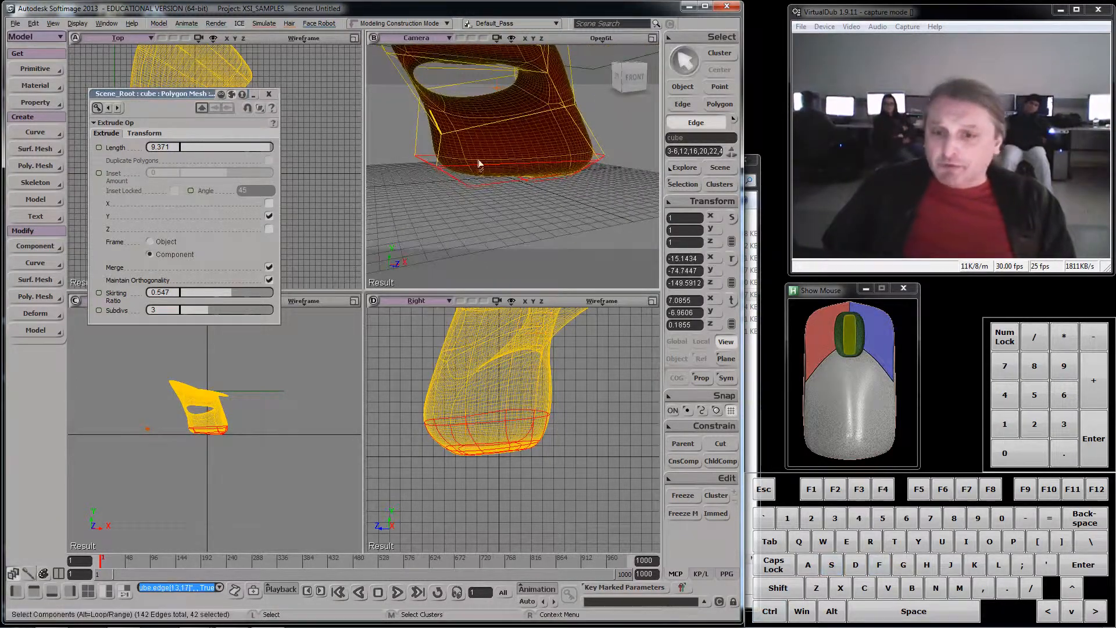
pyautogui.rightClick(456, 170)
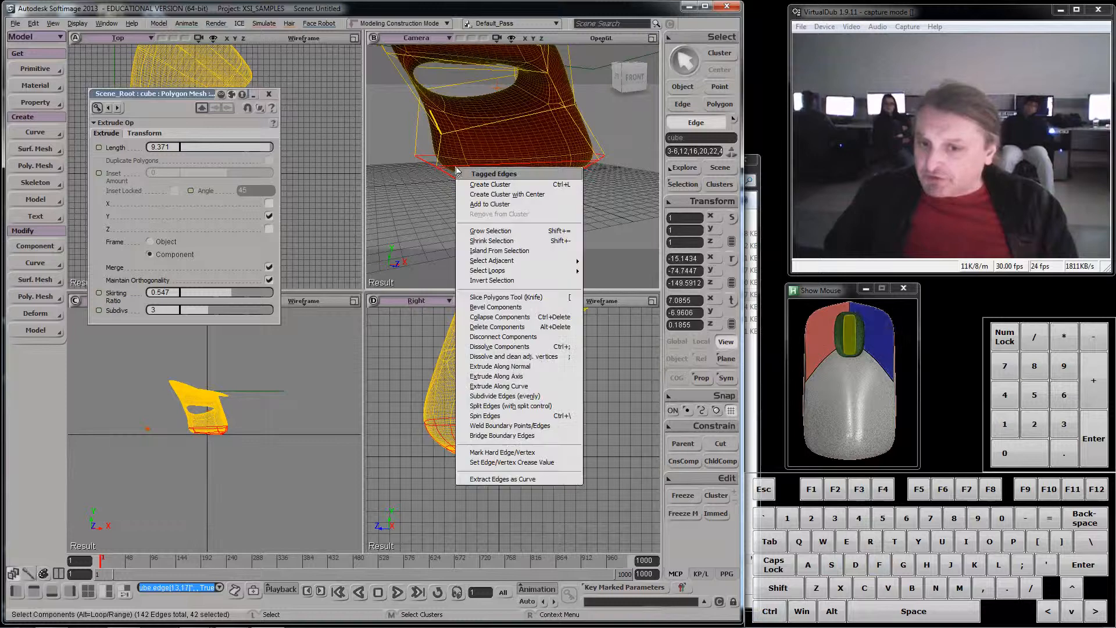
pyautogui.click(543, 463)
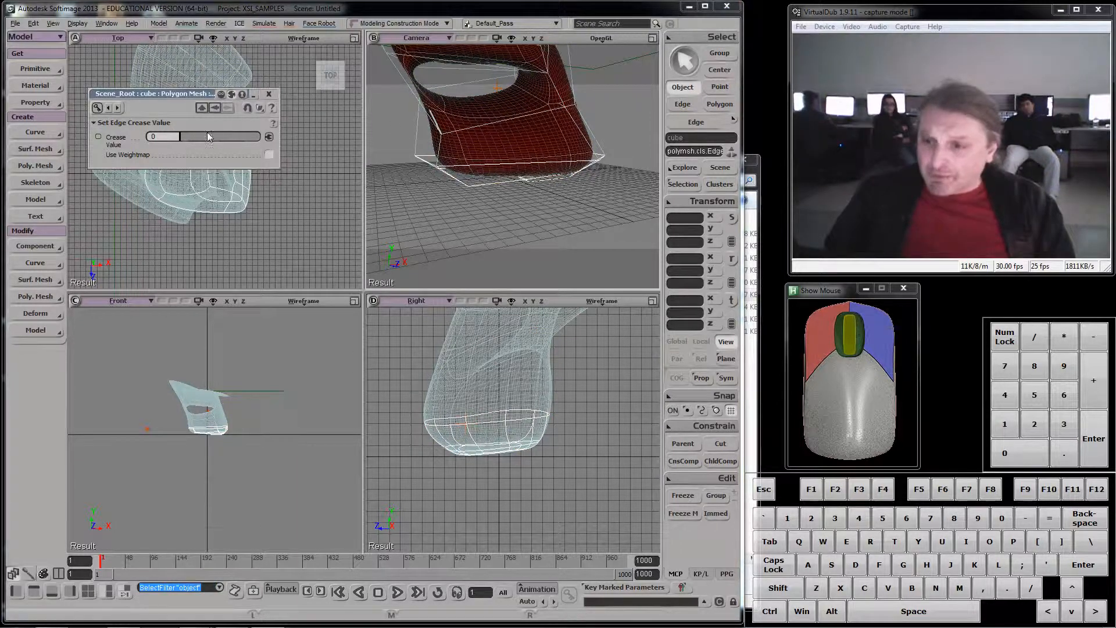
pyautogui.moveTo(190, 134)
pyautogui.mouseDown()
pyautogui.moveTo(236, 137)
pyautogui.moveTo(182, 140)
pyautogui.moveTo(191, 141)
pyautogui.mouseUp()
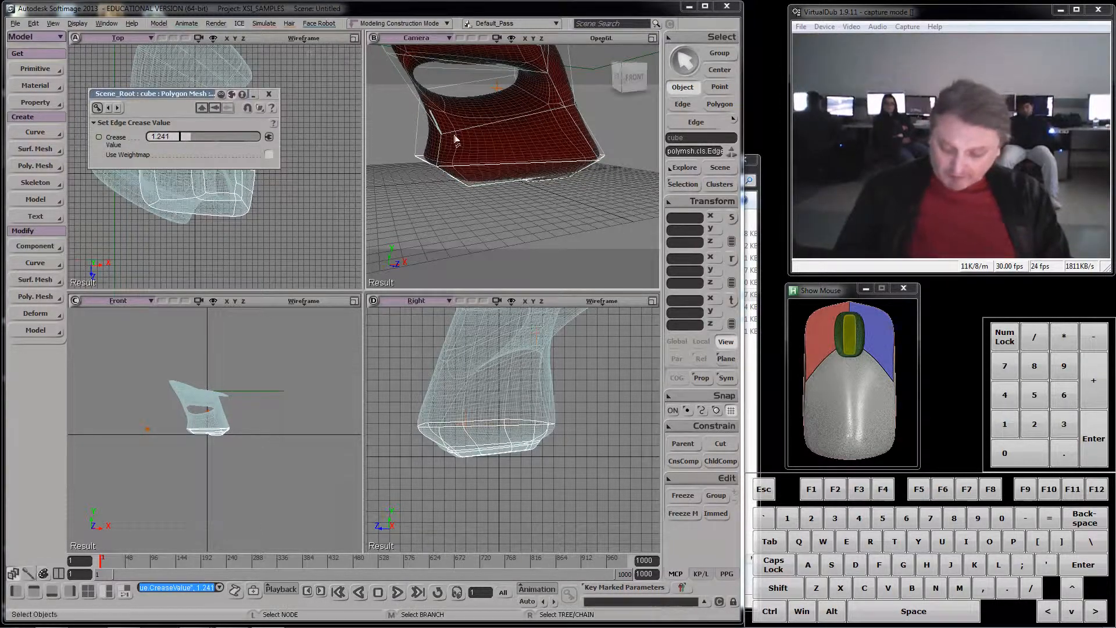
# - Return to edge selection and replace the selection with two adjoining cage edges running up the mesh's side
pyautogui.press('s')
pyautogui.moveTo(500, 146); pyautogui.dragTo(565, 171, button='right')
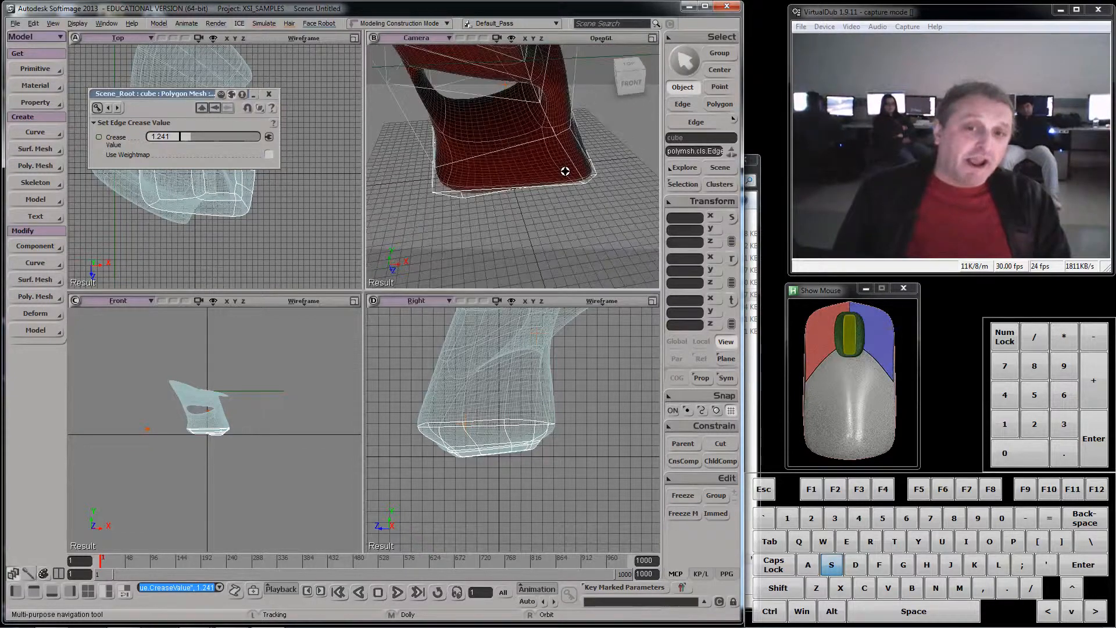
pyautogui.click(684, 105)
pyautogui.press('s')
pyautogui.moveTo(533, 154); pyautogui.dragTo(495, 82, button='right')
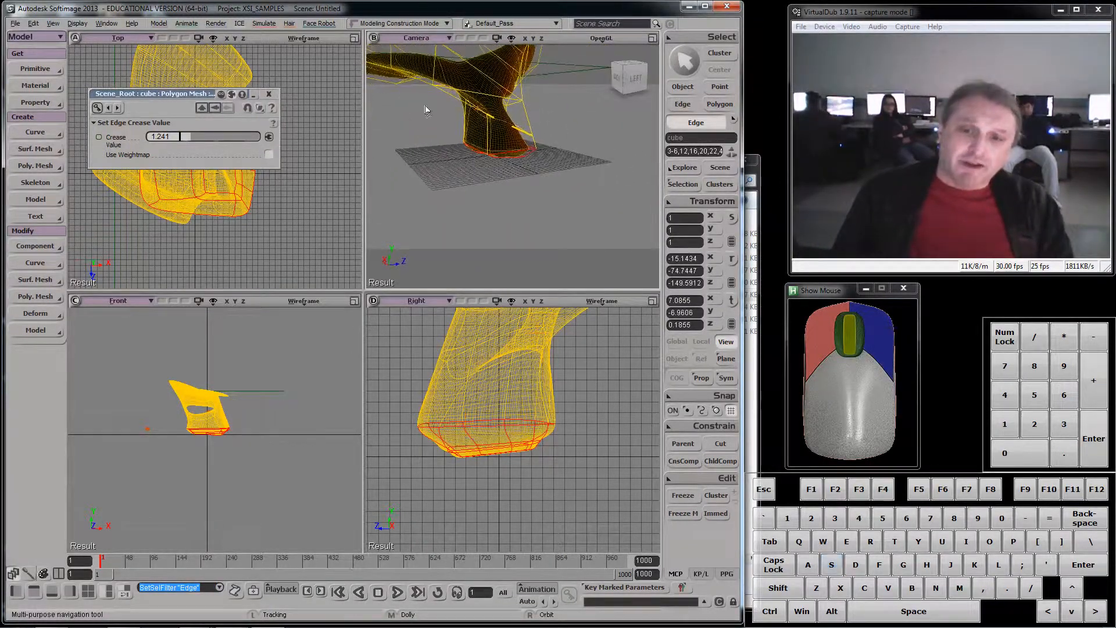
pyautogui.moveTo(426, 110); pyautogui.dragTo(519, 138, button='right')
pyautogui.click(491, 132)
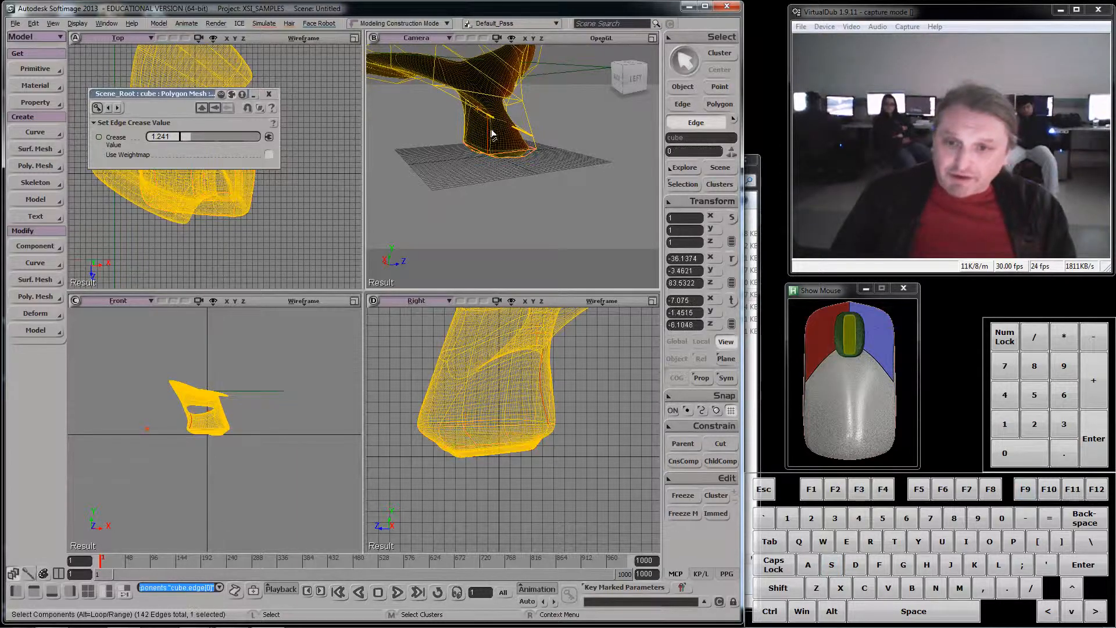
pyautogui.press('shift')
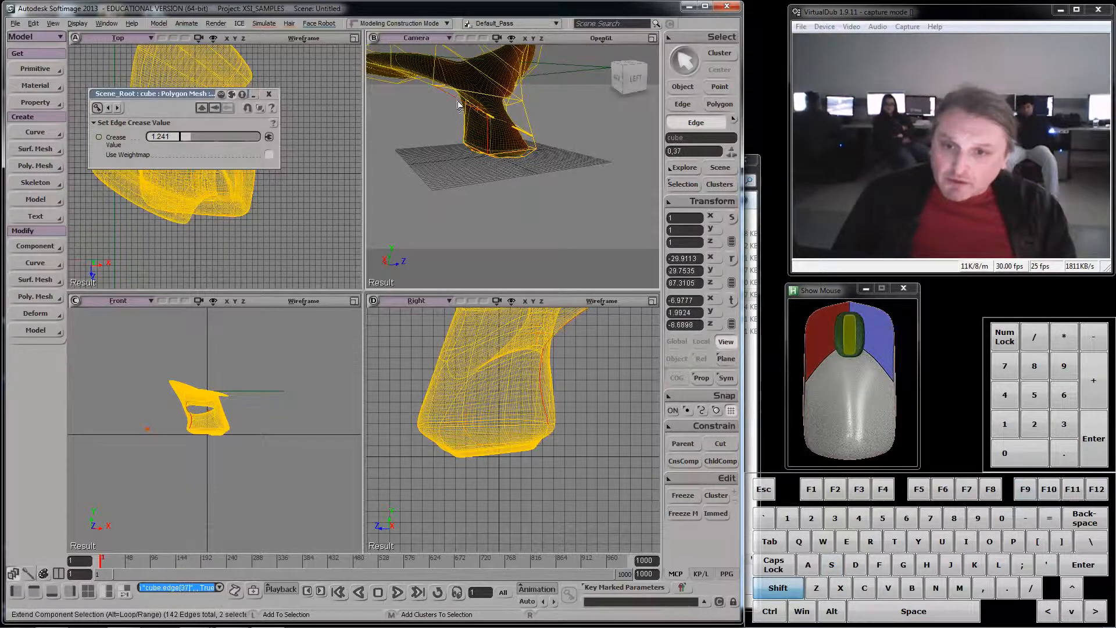
# - Extend the edge selection along the overhanging wing's outer side, deselecting the stray edge across its end
pyautogui.press('f')
pyautogui.press('s')
pyautogui.moveTo(533, 142); pyautogui.dragTo(439, 102, button='right')
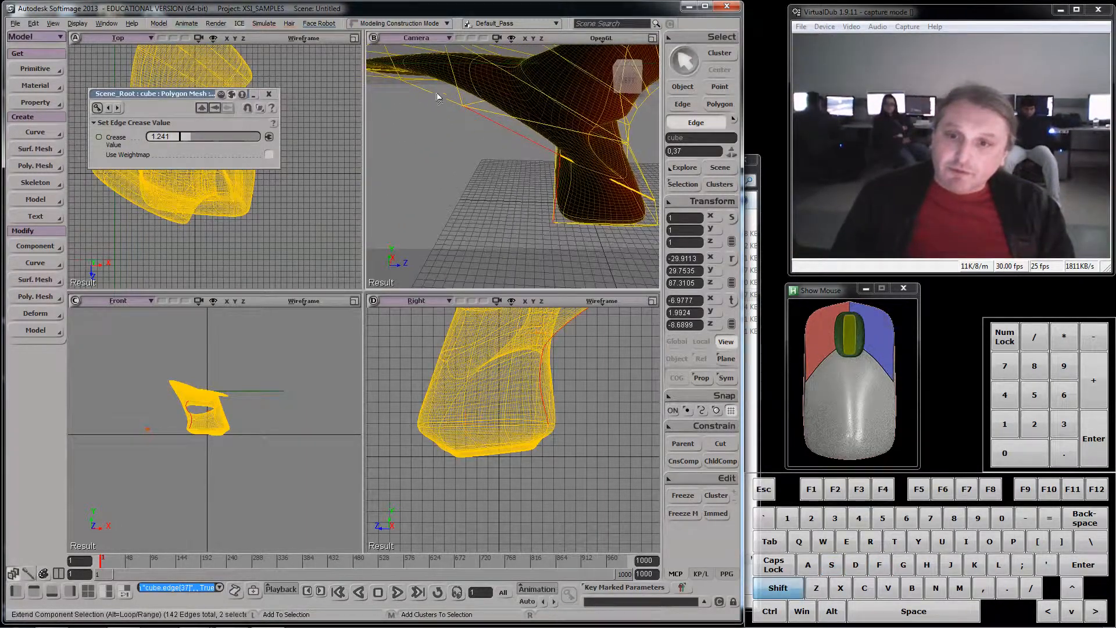
pyautogui.keyDown('shift'); pyautogui.click(399, 87); pyautogui.keyUp('shift')
pyautogui.keyDown('shift'); pyautogui.click(391, 81); pyautogui.keyUp('shift')
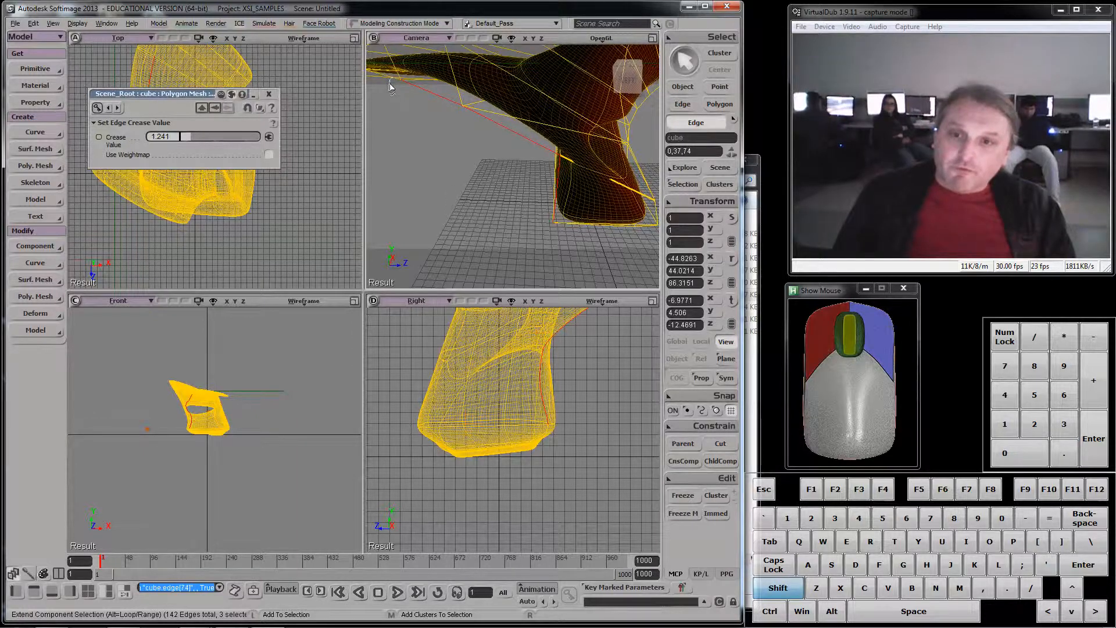
pyautogui.press('f')
pyautogui.press('s')
pyautogui.moveTo(448, 108); pyautogui.dragTo(547, 111, button='right')
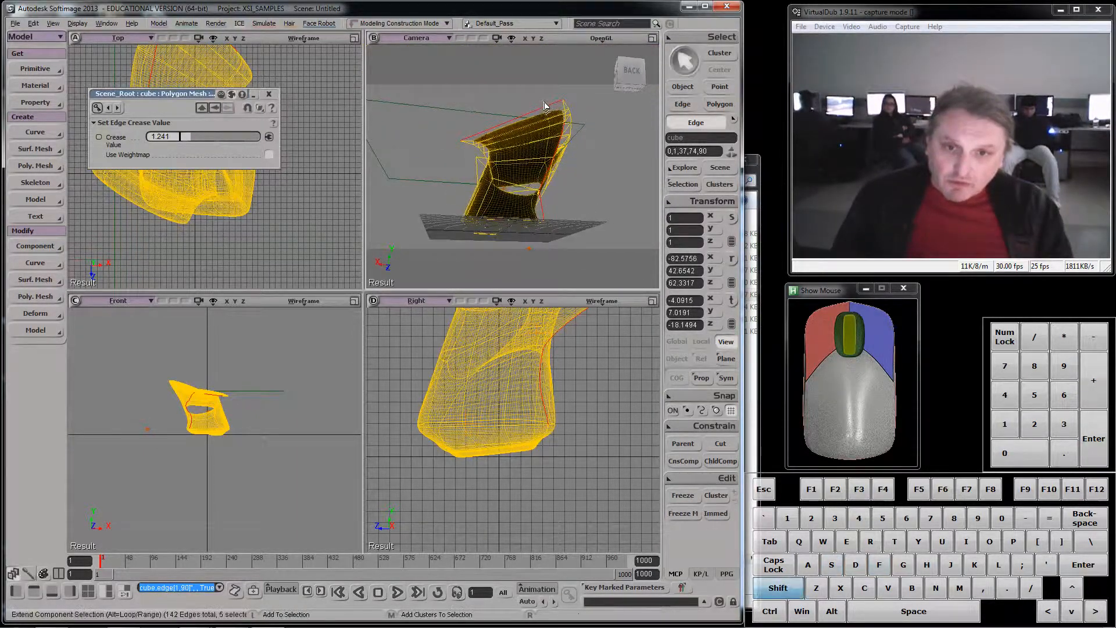
pyautogui.keyDown('ctrl'); pyautogui.click(547, 111); pyautogui.keyUp('ctrl')
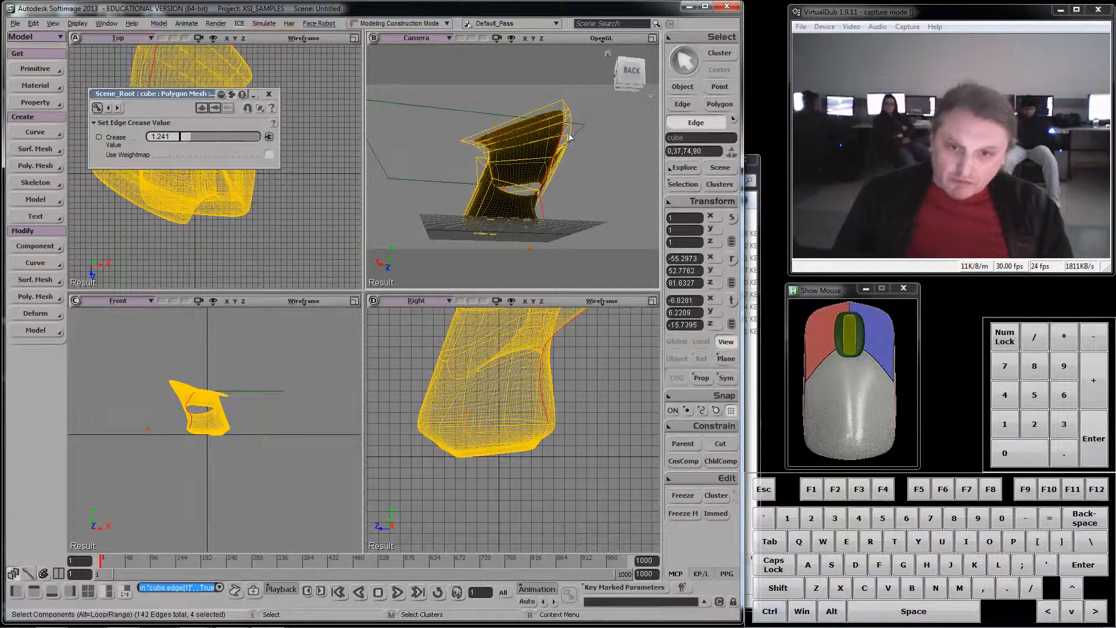
# - Add the remaining cage edges toward the wing's tip to complete the continuous edge chain
pyautogui.scroll(2, 583, 156)
pyautogui.moveTo(582, 158); pyautogui.dragTo(515, 93, button='right')
pyautogui.keyDown('shift'); pyautogui.click(507, 77); pyautogui.keyUp('shift')
pyautogui.keyDown('shift'); pyautogui.click(479, 80); pyautogui.keyUp('shift')
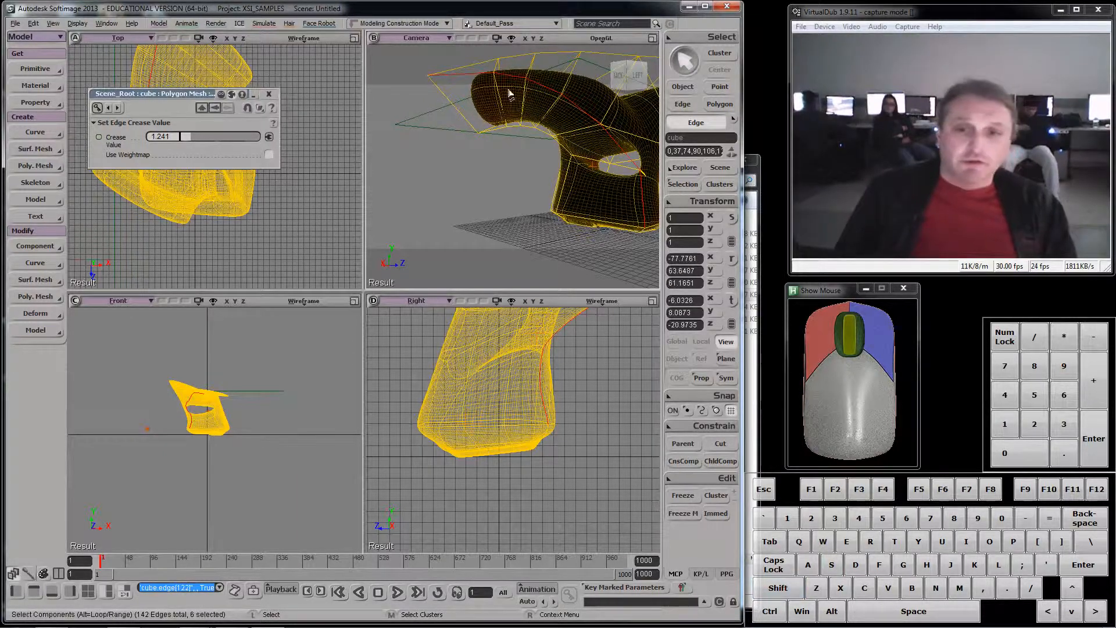
# - Apply an edge crease value of 7.664 to the selected edge chain and inspect the sharpened wing
pyautogui.rightClick(478, 77)
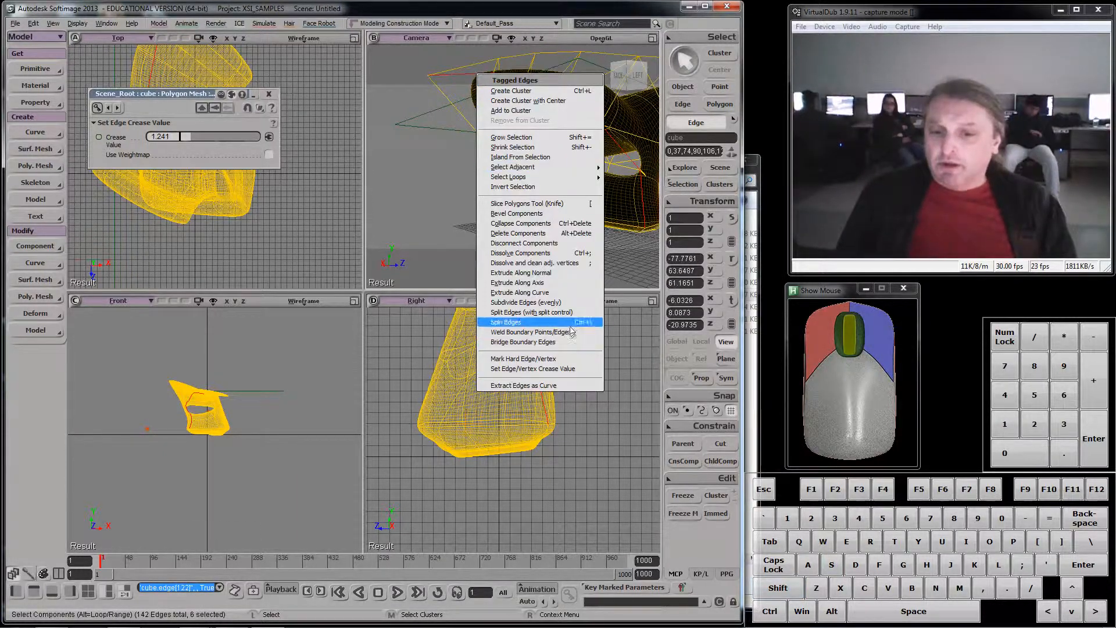
pyautogui.click(557, 369)
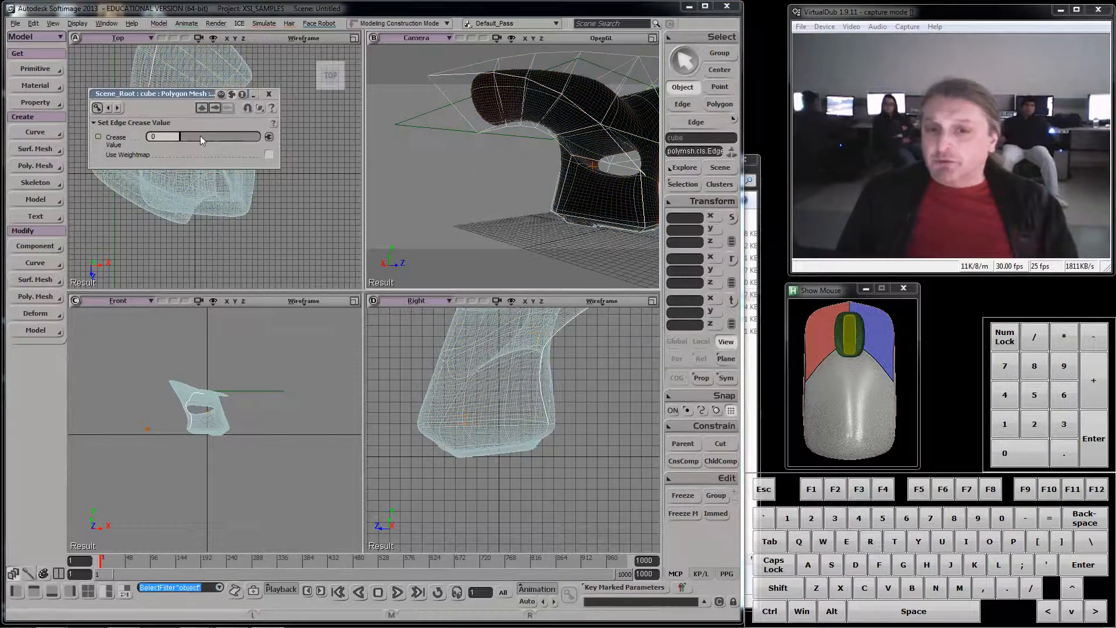
pyautogui.moveTo(189, 136); pyautogui.dragTo(236, 136)
pyautogui.press('s')
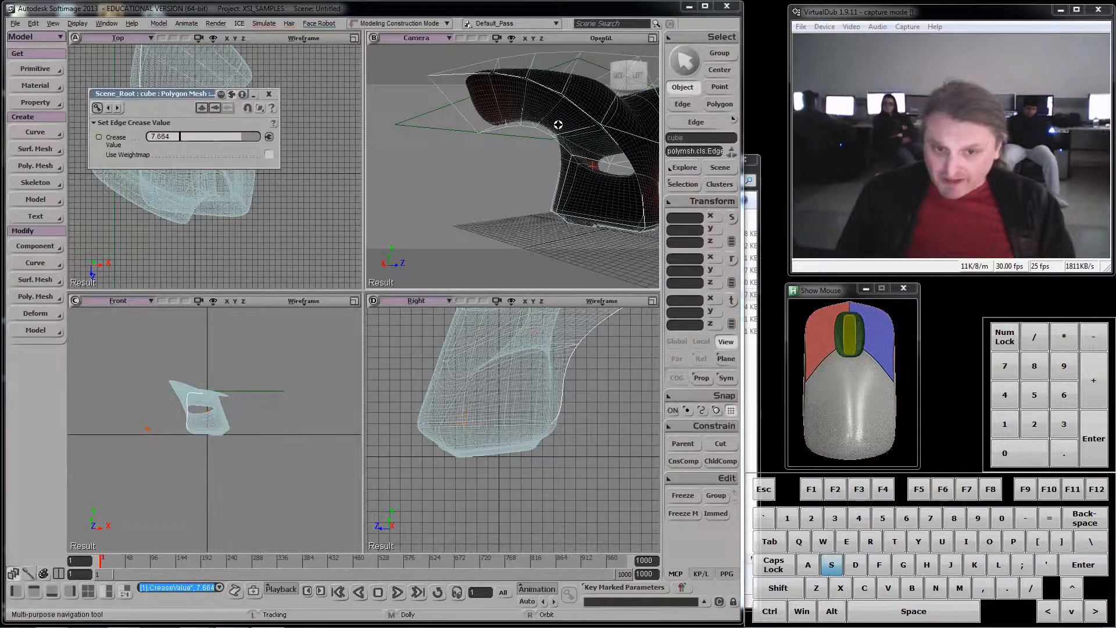
pyautogui.moveTo(558, 124); pyautogui.dragTo(541, 163, button='right')
pyautogui.scroll(-3, 542, 163)
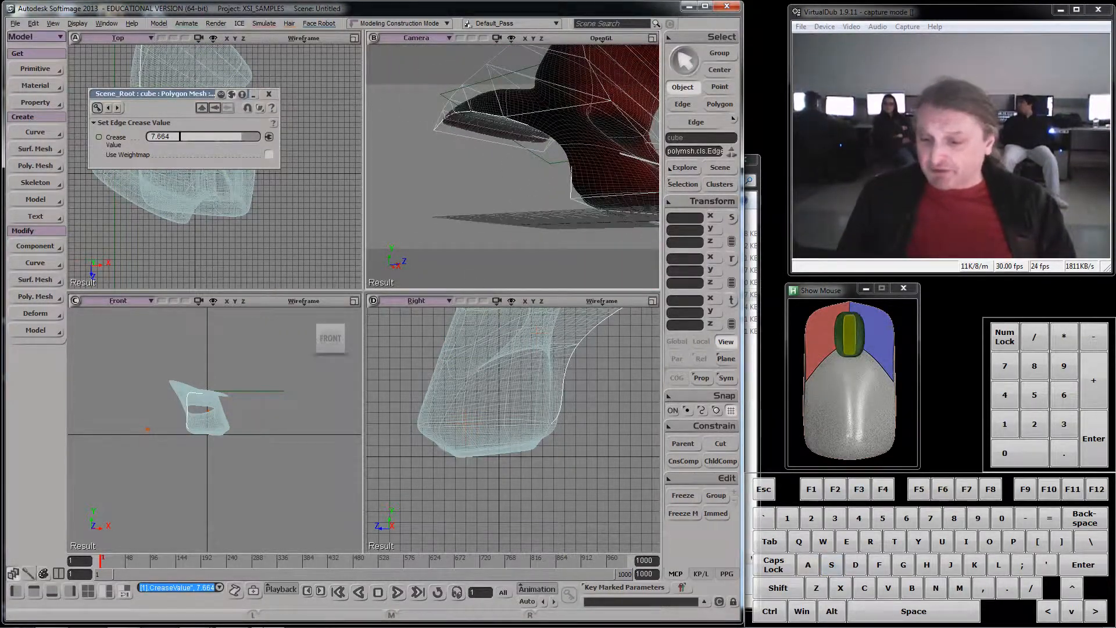
# - Switch to Chrome to compare with the 2011 Honda Element photo and move its window clear of the modeling viewports
pyautogui.moveTo(192, 627)
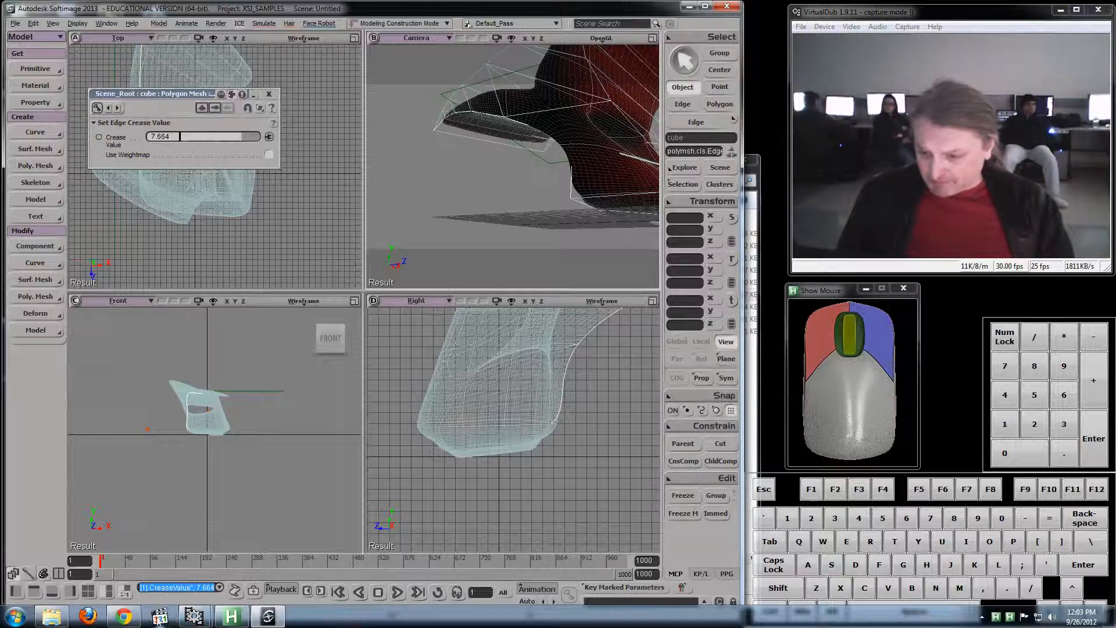
pyautogui.click(123, 617)
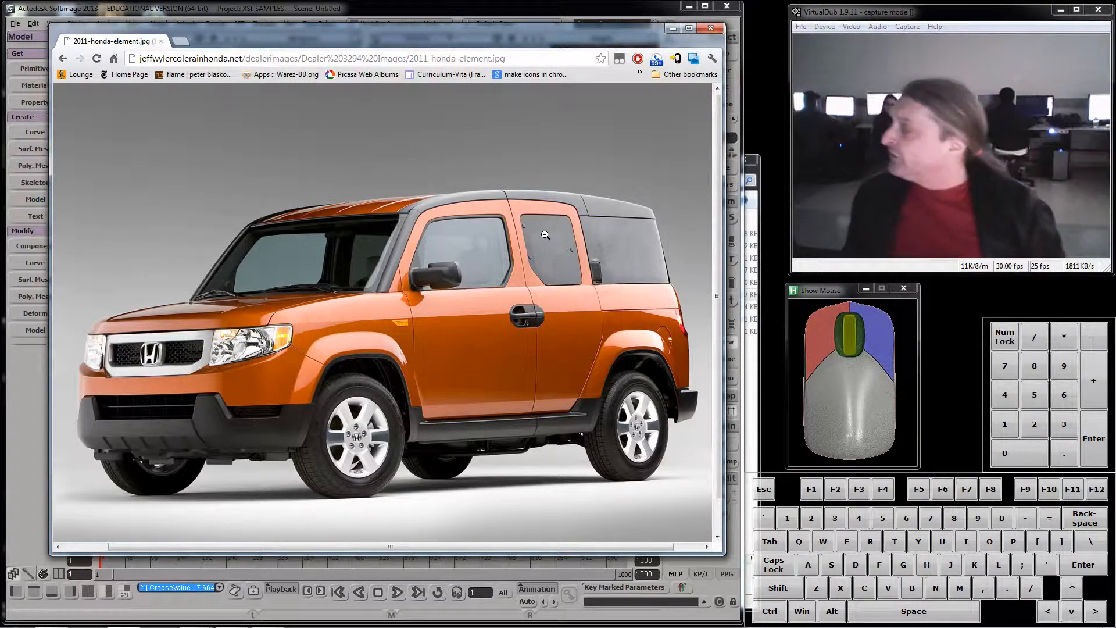
pyautogui.moveTo(476, 31); pyautogui.dragTo(982, 284)
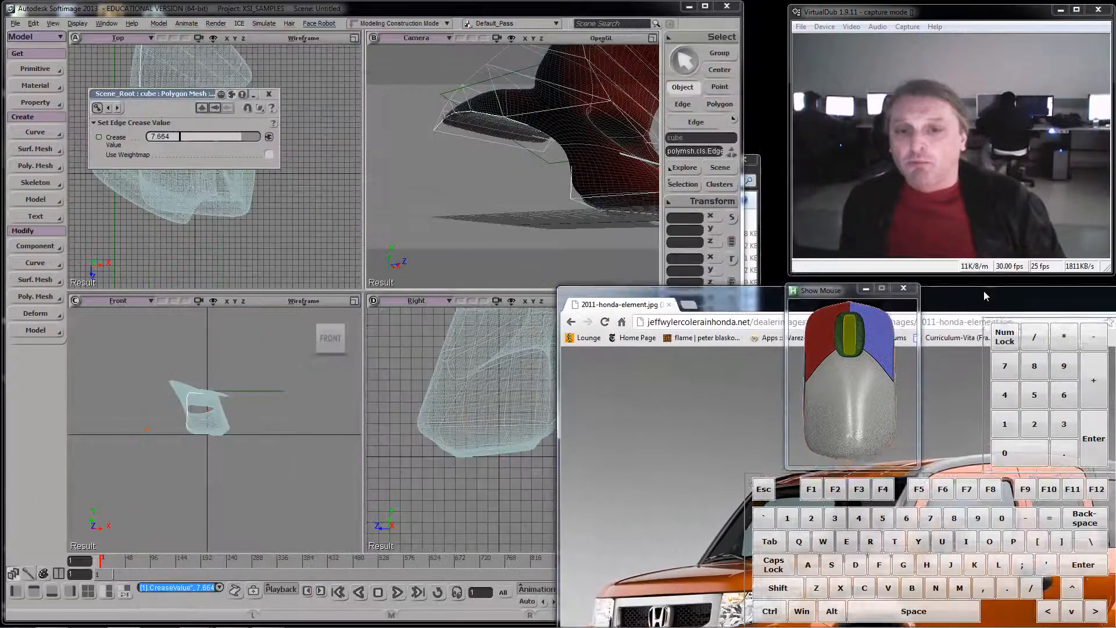
# - Return to Softimage, branch-select the cube, frame the whole scene and reduce the mesh's subdivision to the minimum level
pyautogui.press('s')
pyautogui.rightClick(591, 165)
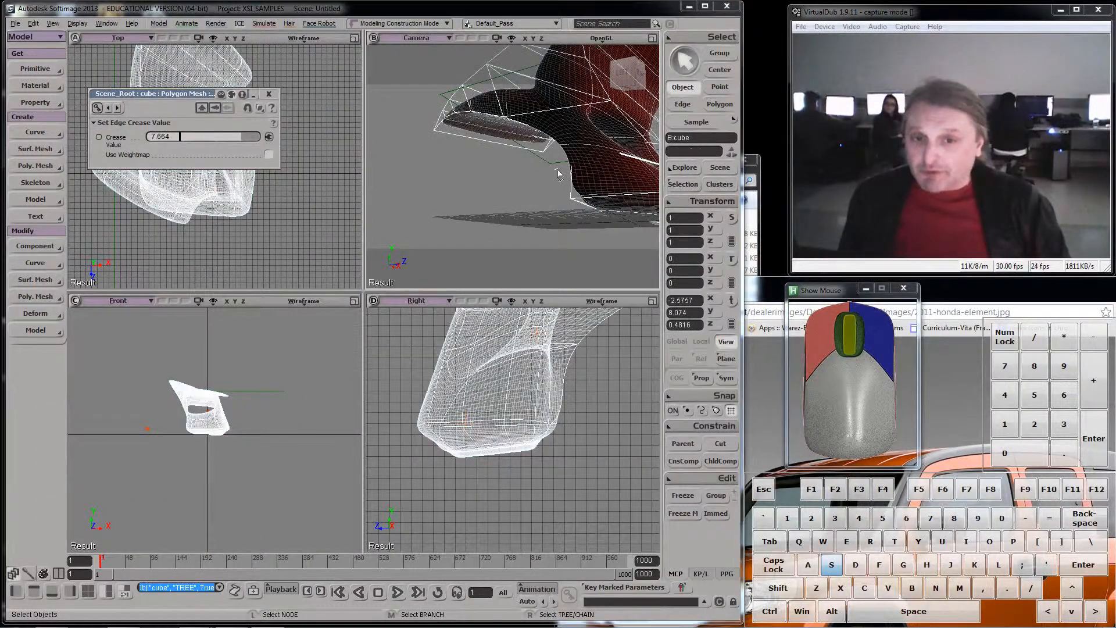
pyautogui.moveTo(553, 173); pyautogui.dragTo(457, 185)
pyautogui.press('a')
pyautogui.press('s')
pyautogui.moveTo(599, 119); pyautogui.dragTo(525, 151, button='right')
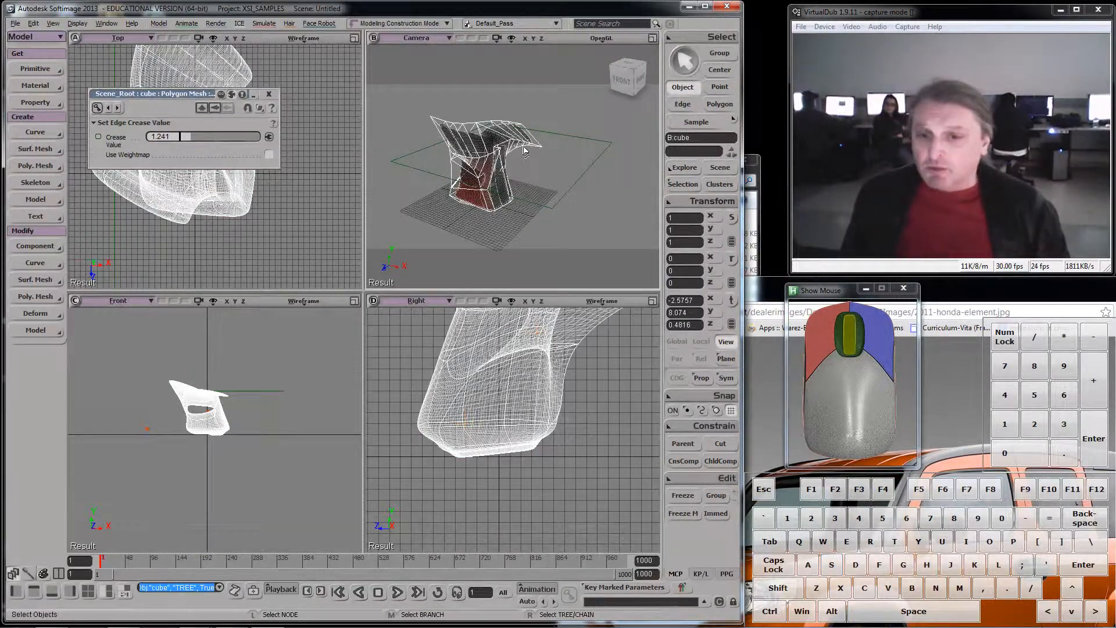
pyautogui.press('KP_Subtract')
pyautogui.press('KP_Subtract')
pyautogui.press('KP_Subtract')
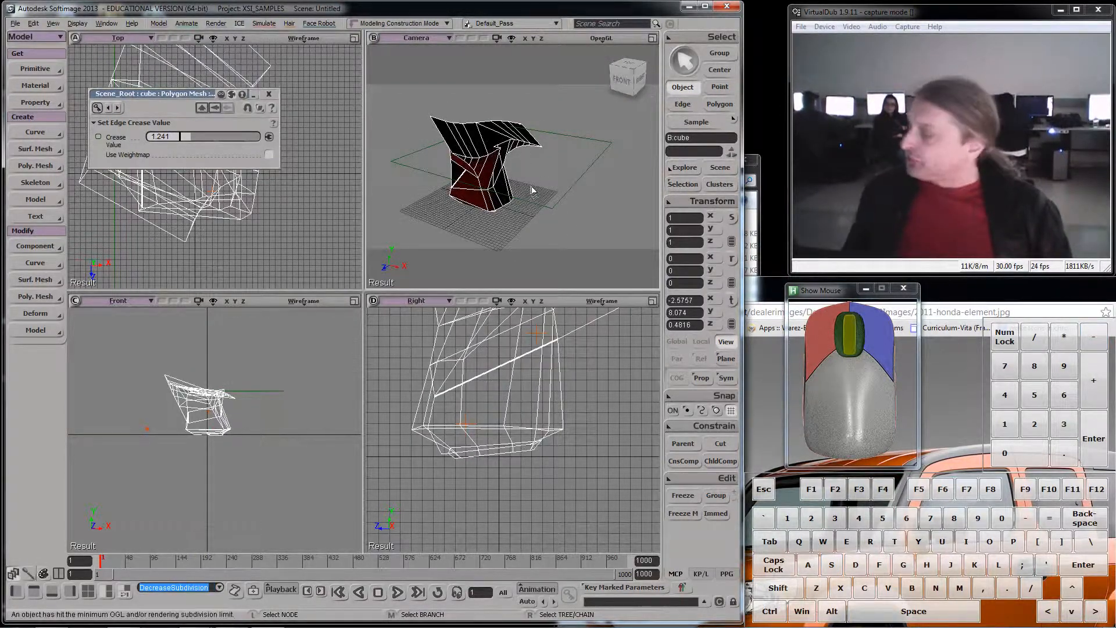
# - Raise the cube's subdivision to the maximum level and examine the smoothed surface inside its cage up close
pyautogui.scroll(6, 516, 189)
pyautogui.press('s')
pyautogui.moveTo(501, 180); pyautogui.dragTo(512, 142, button='right')
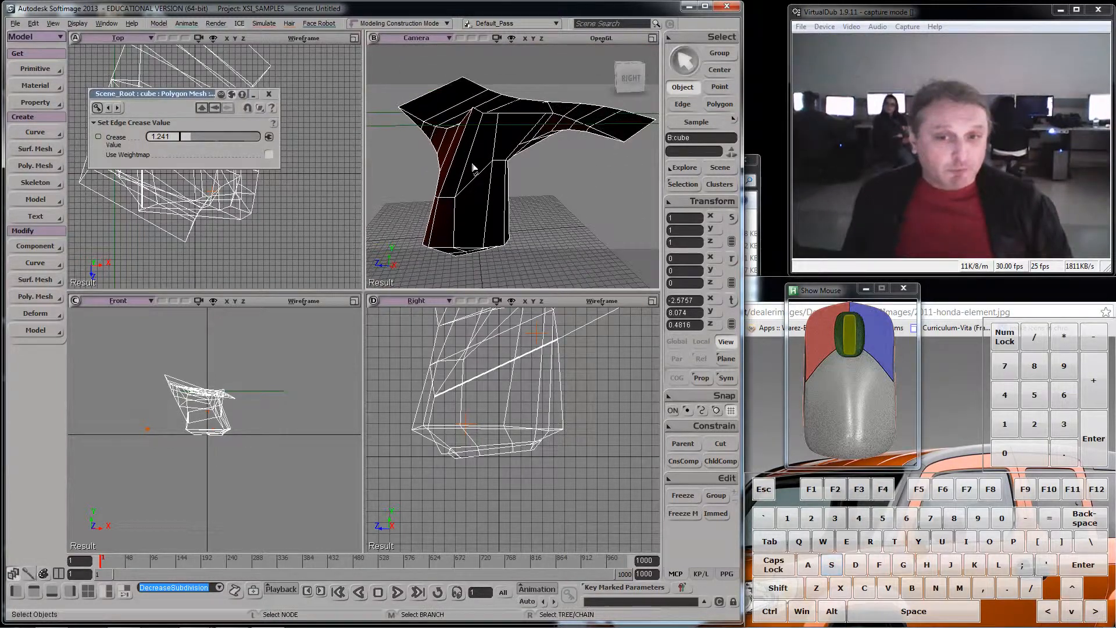
pyautogui.scroll(-3, 475, 167)
pyautogui.scroll(3, 501, 173)
pyautogui.press('KP_Add')
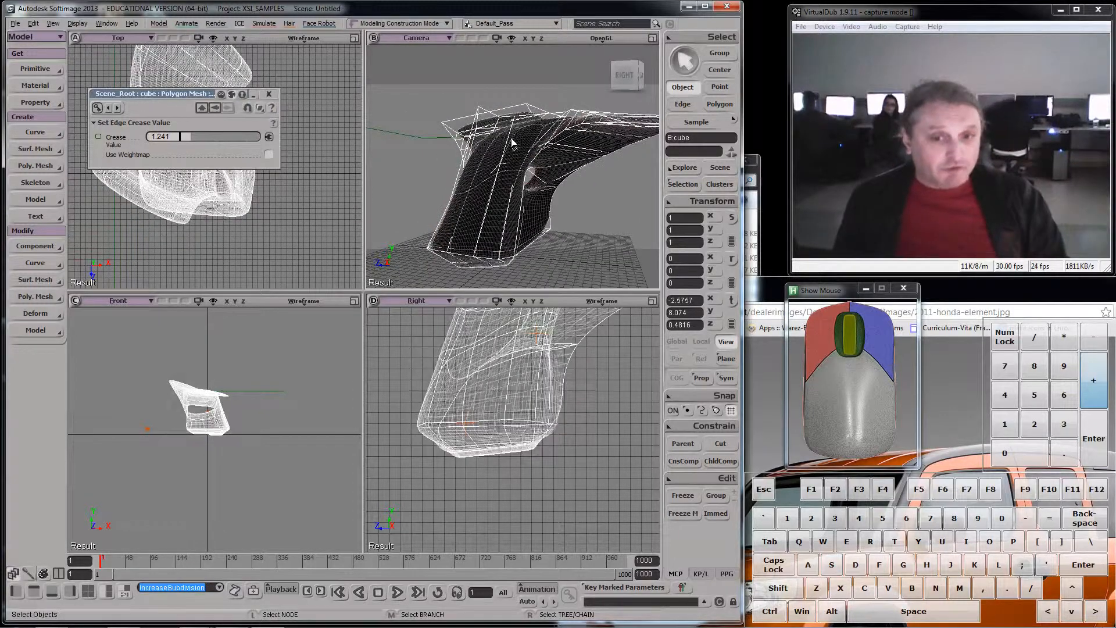
pyautogui.press('KP_Add')
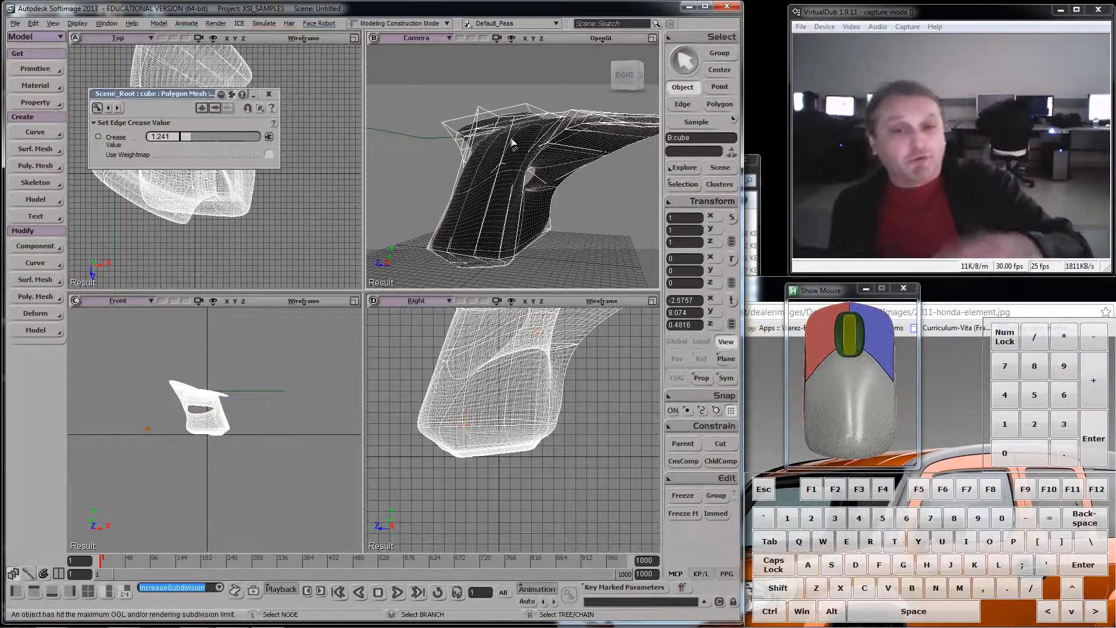
pyautogui.scroll(3, 514, 144)
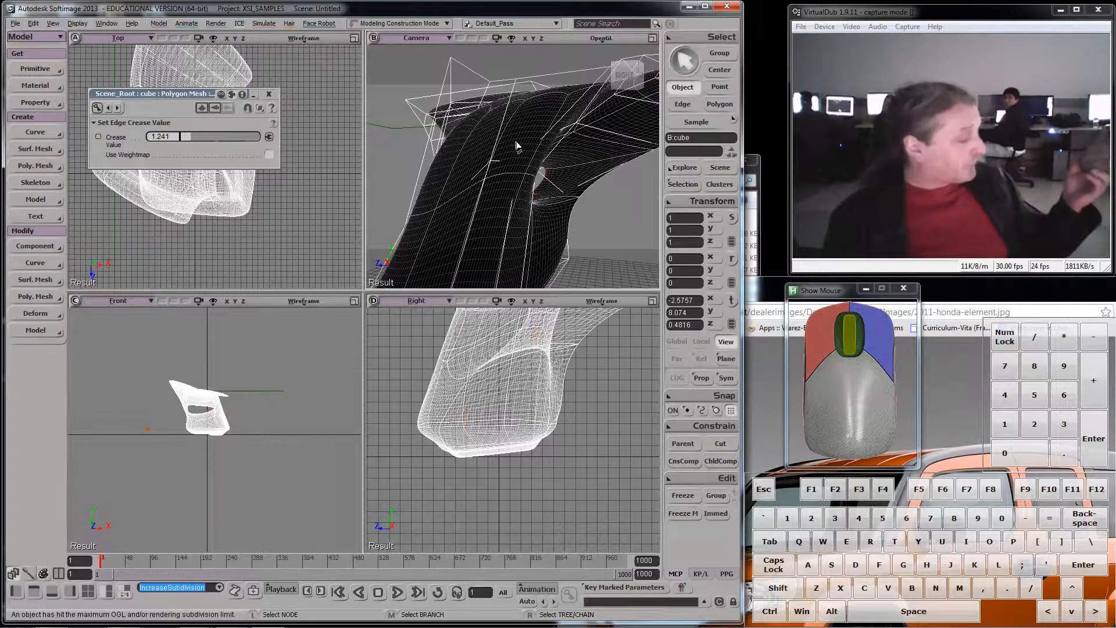
# - Start a new scene without saving the current one
pyautogui.click(15, 23)
pyautogui.click(22, 37)
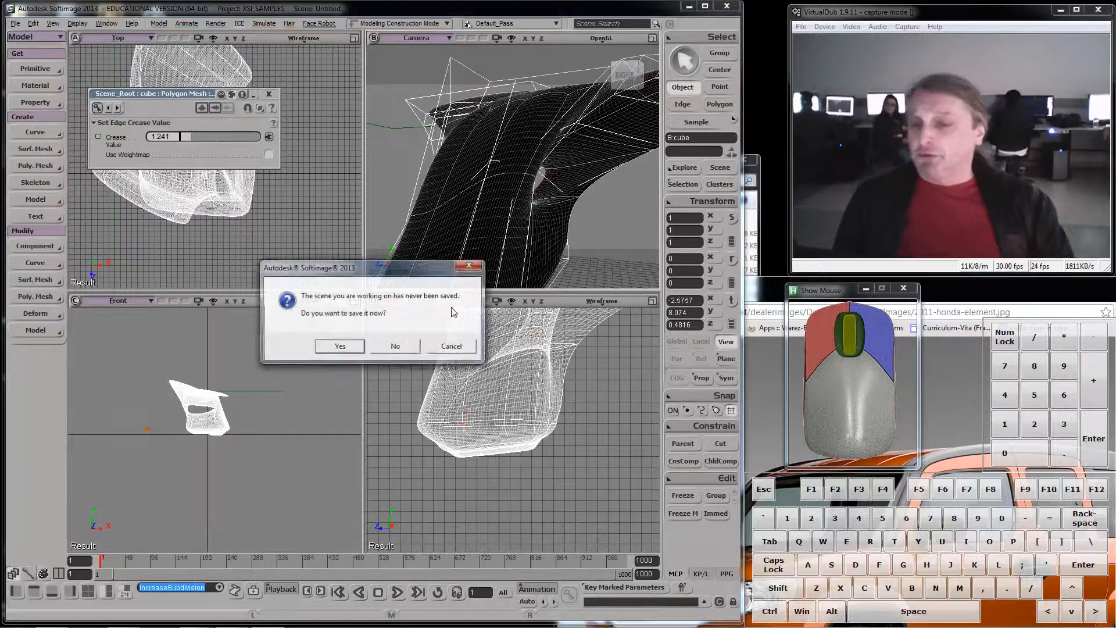
pyautogui.click(410, 348)
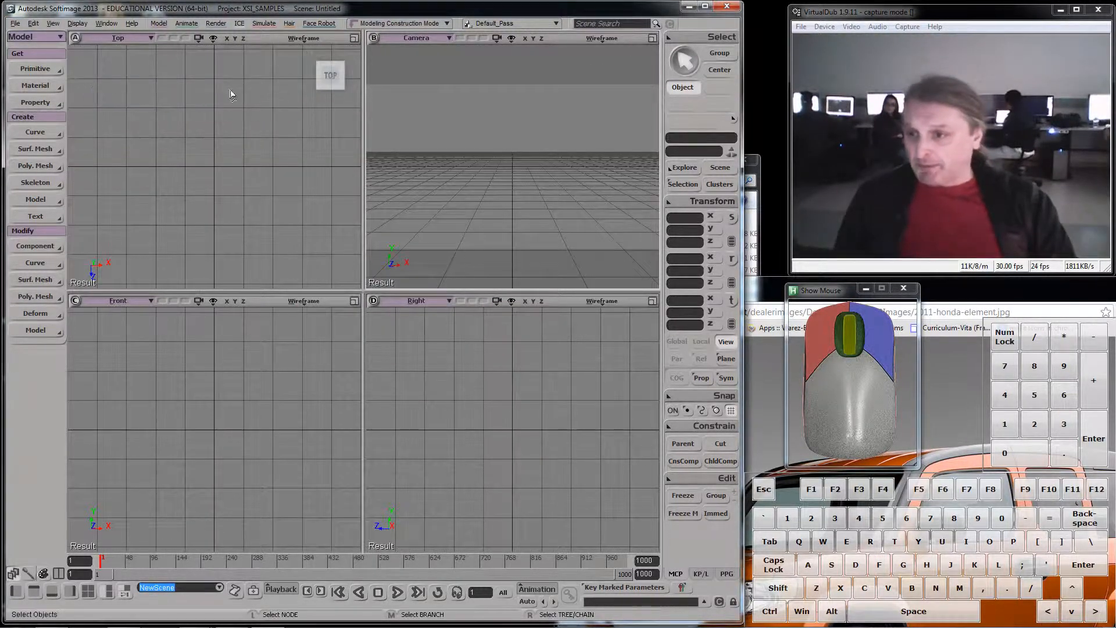
# - Create a polygon mesh cube primitive and set the Camera view's display mode to the OpenGL realtime shader
pyautogui.click(35, 68)
pyautogui.moveTo(96, 91)
pyautogui.click(197, 100)
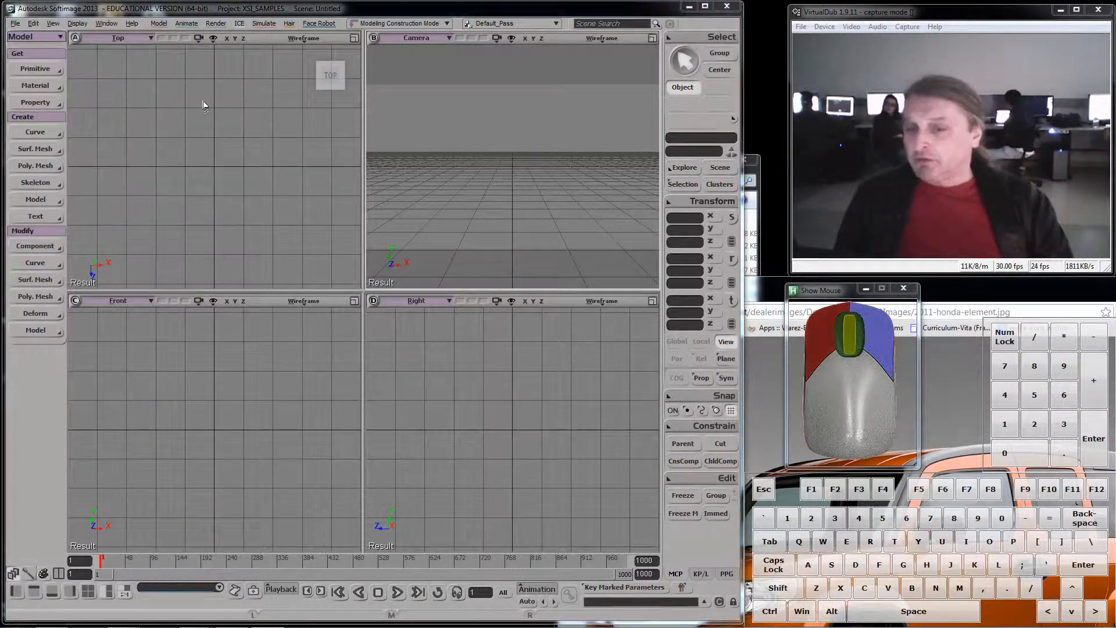
pyautogui.click(602, 43)
pyautogui.moveTo(591, 255)
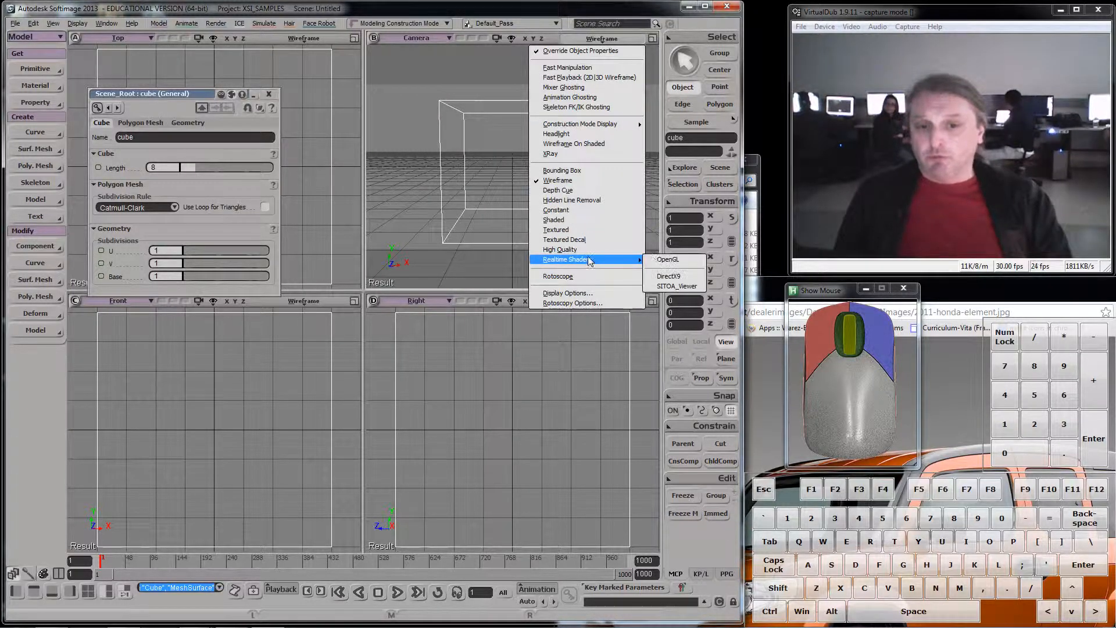
pyautogui.click(669, 257)
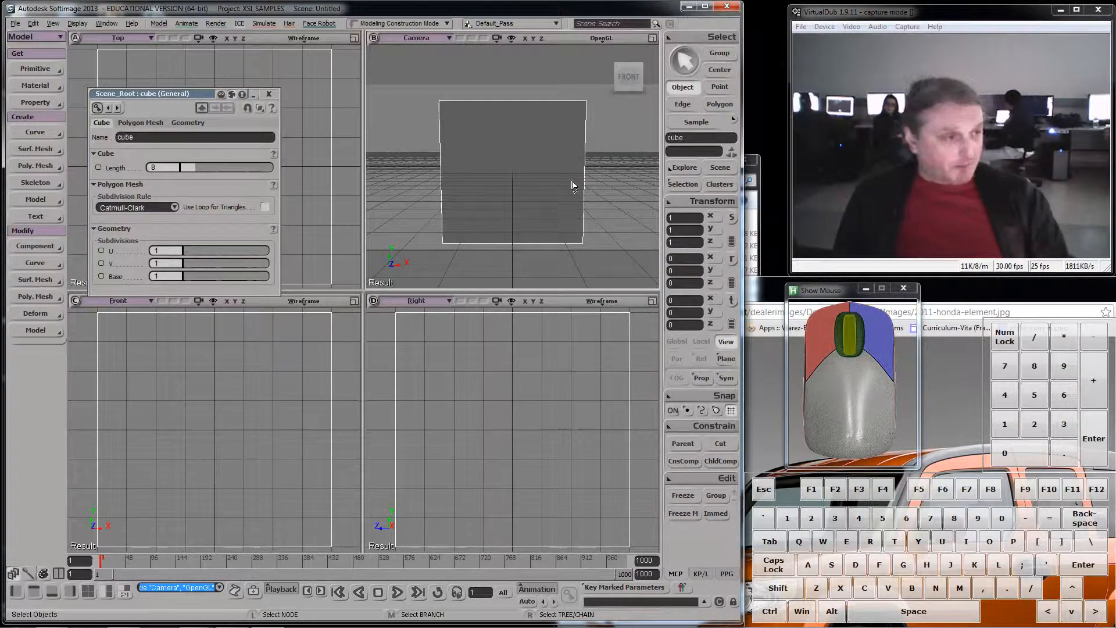
# - Raise the new cube's subdivision to the maximum level
pyautogui.press('KP_Add')
pyautogui.press('KP_Add')
pyautogui.press('KP_Add')
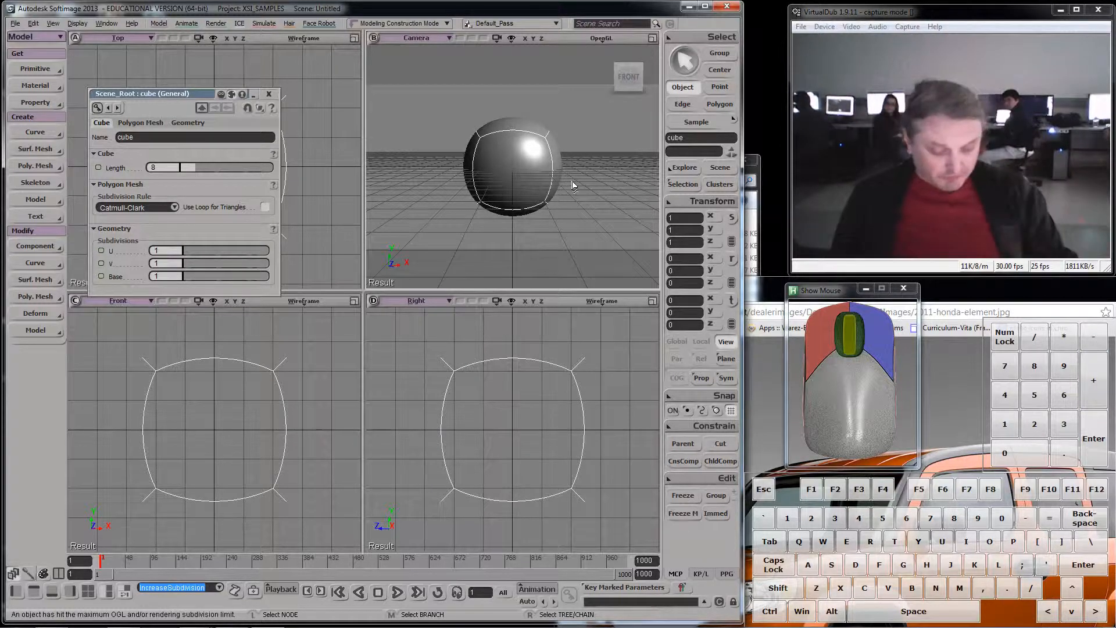
# - Show the subdivided surface's wireframe in the views and display the polygon mesh hull in the Camera view
pyautogui.press('alt')
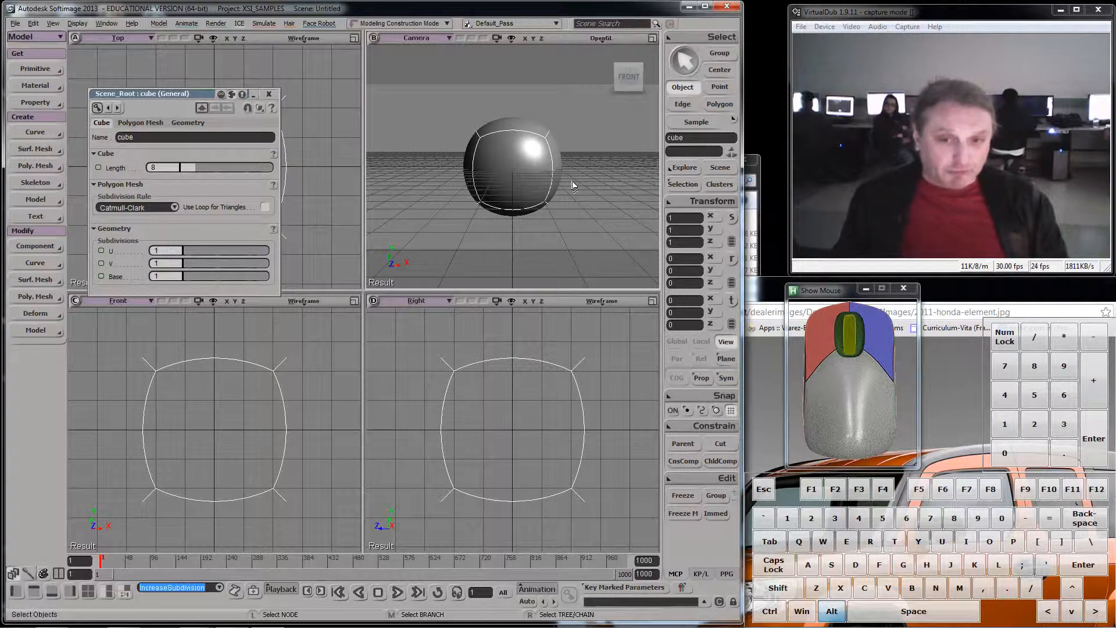
pyautogui.press('alt+KP_Add')
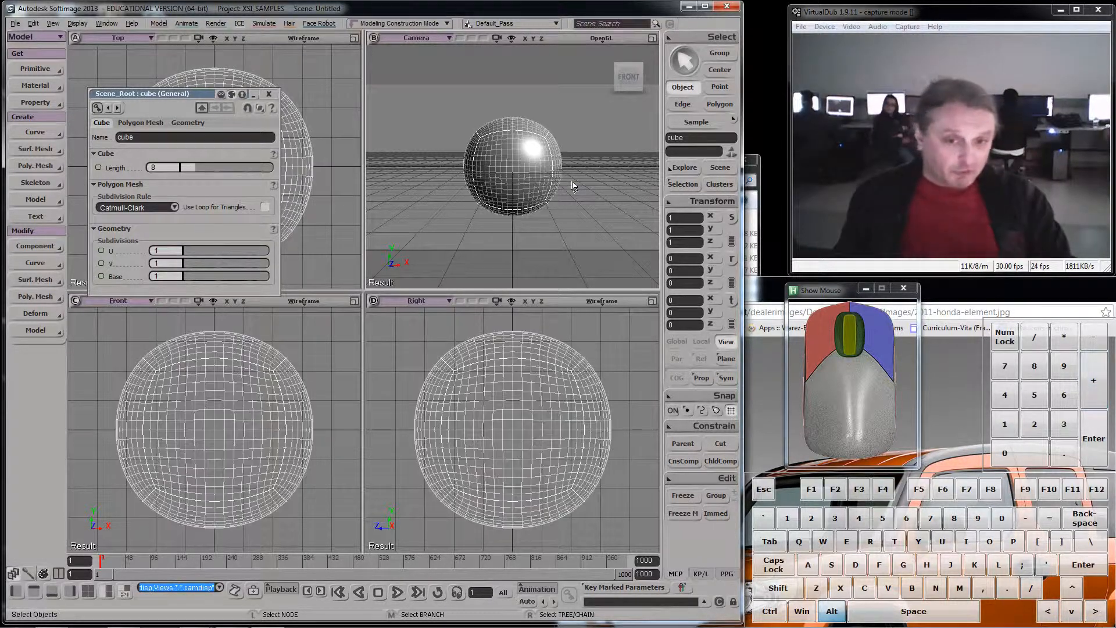
pyautogui.click(512, 39)
pyautogui.click(573, 362)
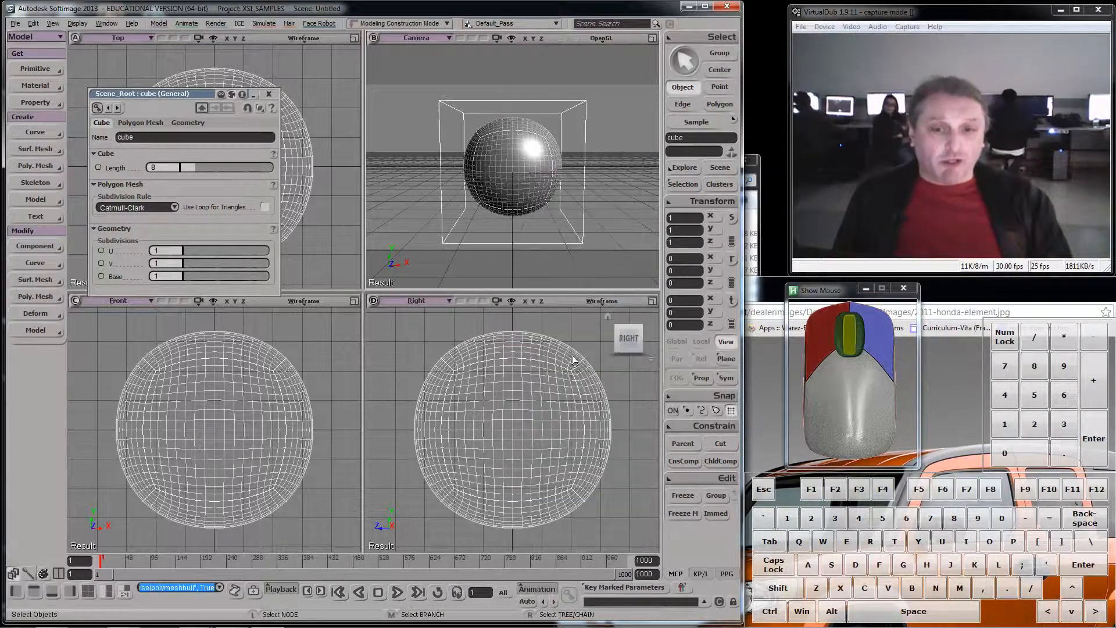
# - Extrude the cube's four top hull points along the Y axis with a length of about 4.843
pyautogui.scroll(3, 575, 200)
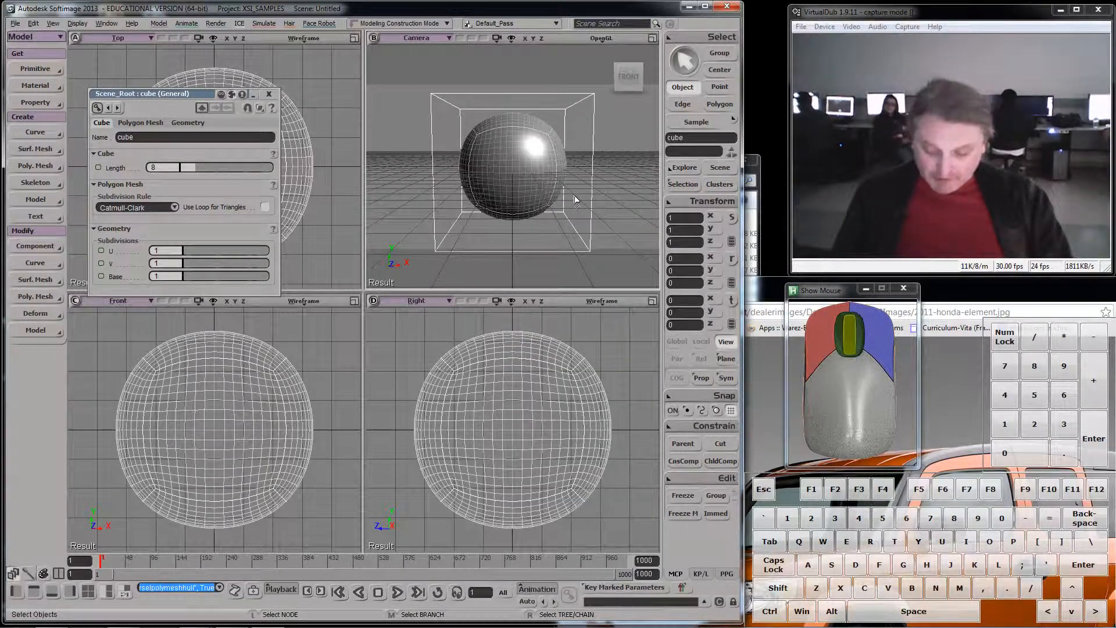
pyautogui.press('s')
pyautogui.moveTo(575, 201); pyautogui.dragTo(577, 141, button='right')
pyautogui.press('t')
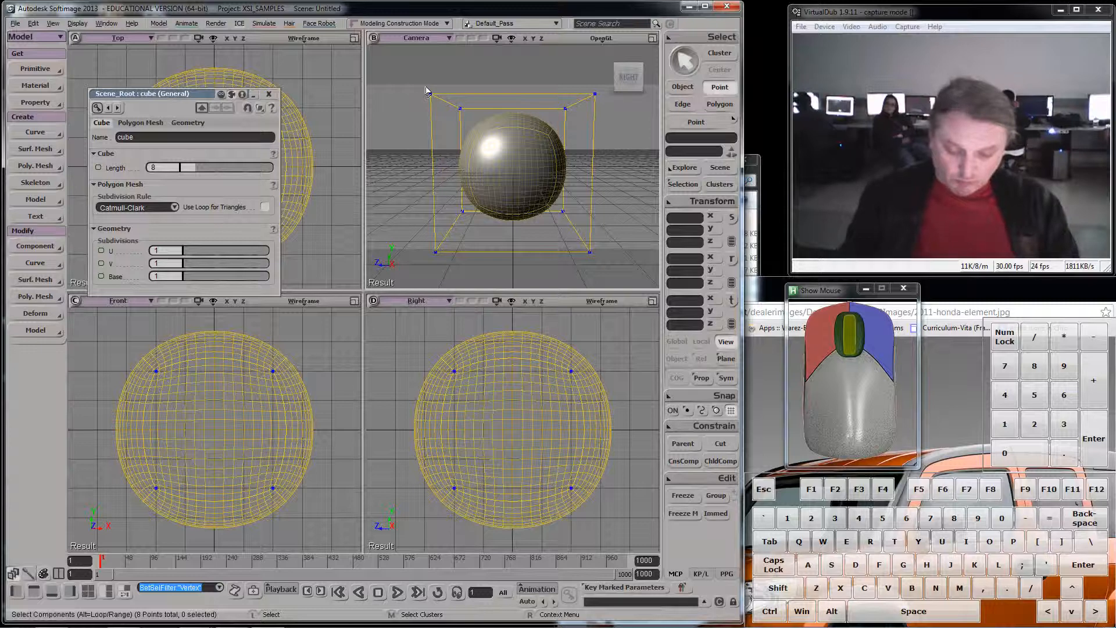
pyautogui.moveTo(416, 63); pyautogui.dragTo(640, 128)
pyautogui.rightClick(597, 96)
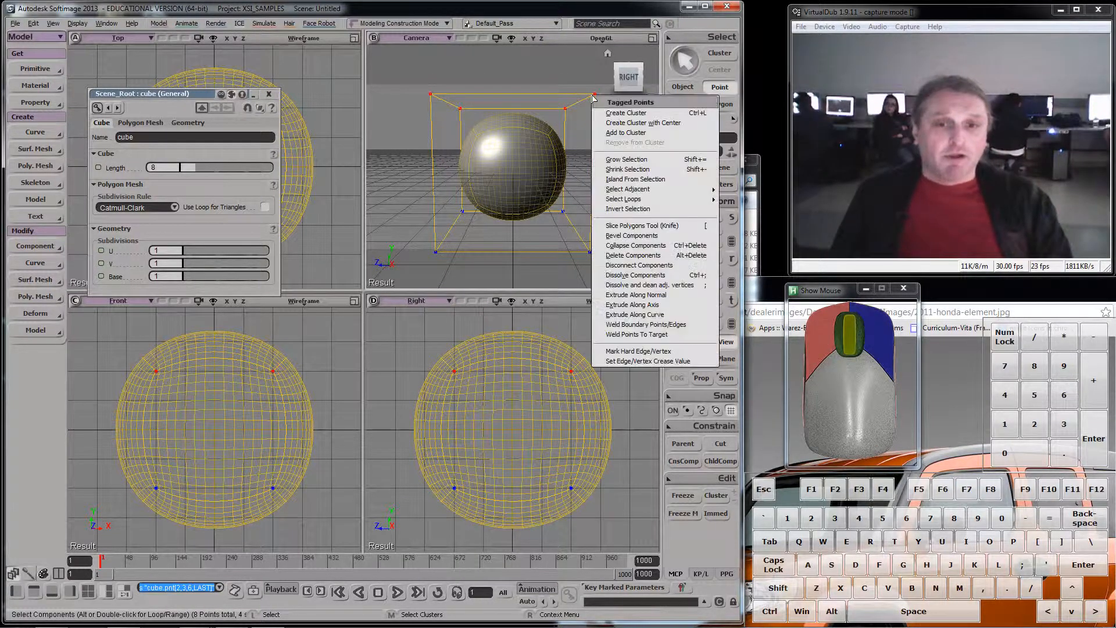
pyautogui.click(642, 305)
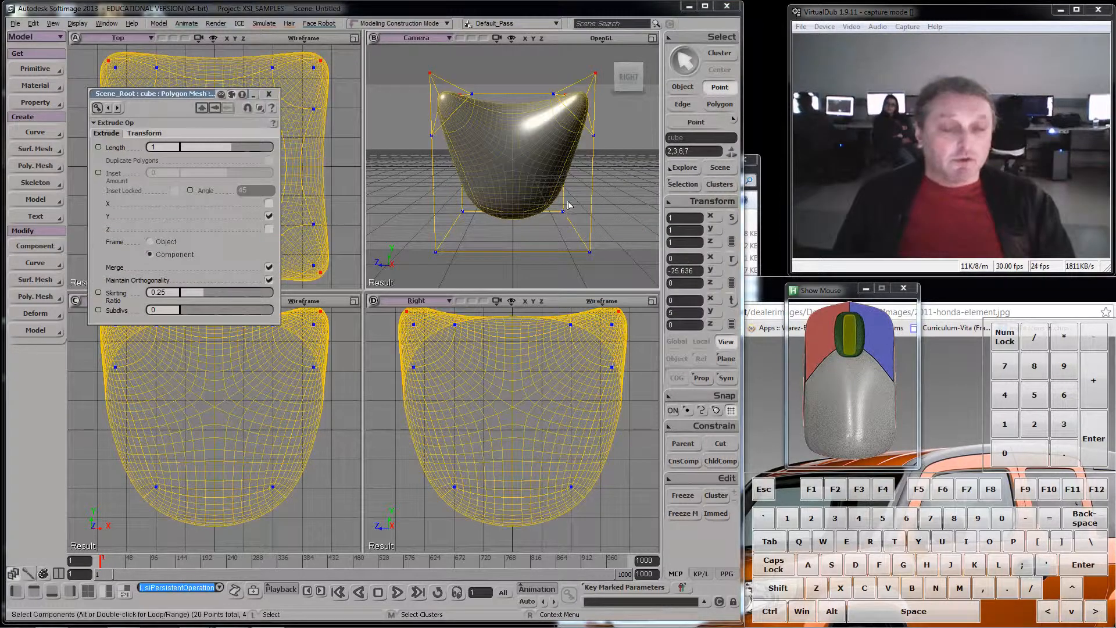
pyautogui.scroll(-3, 564, 203)
pyautogui.moveTo(233, 147); pyautogui.dragTo(250, 148)
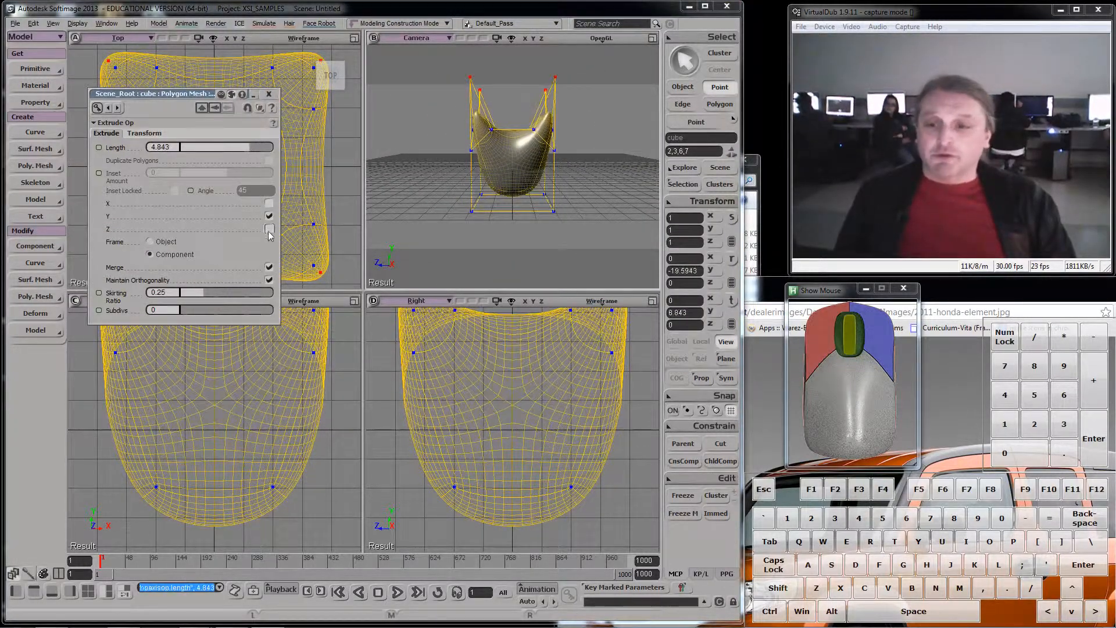
# - Turn off Merge for the point extrusion and set its subdivisions to 3 and skirting ratio to about 0.76
pyautogui.click(269, 269)
pyautogui.scroll(-1, 503, 150)
pyautogui.press('s')
pyautogui.moveTo(503, 150); pyautogui.dragTo(472, 187, button='right')
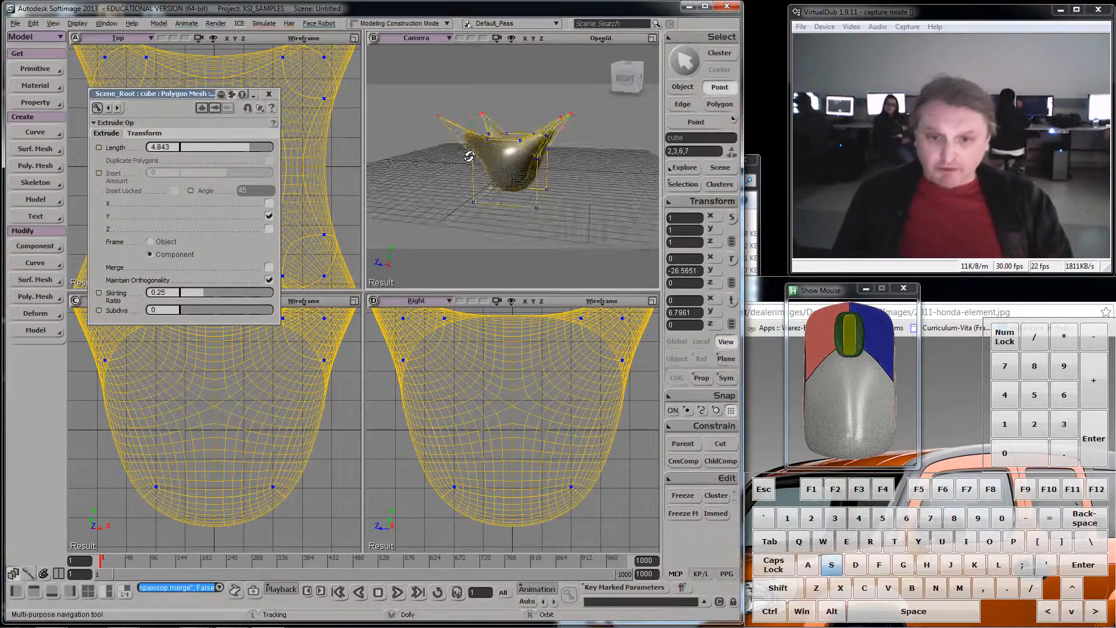
pyautogui.moveTo(188, 313); pyautogui.dragTo(326, 268)
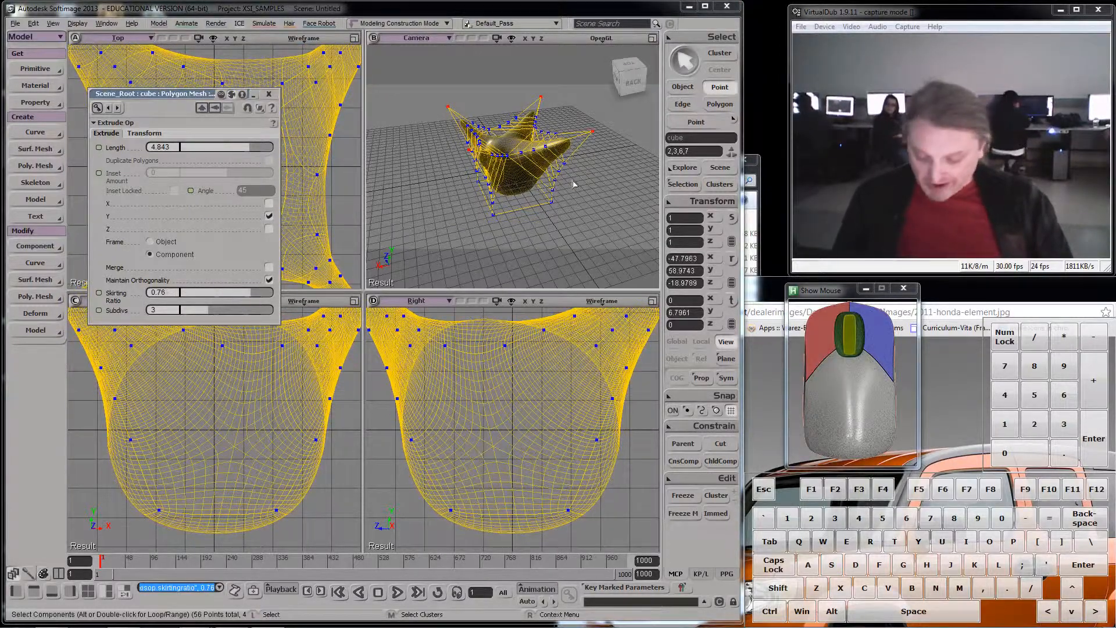
pyautogui.press('s')
pyautogui.moveTo(573, 182); pyautogui.dragTo(535, 201, button='right')
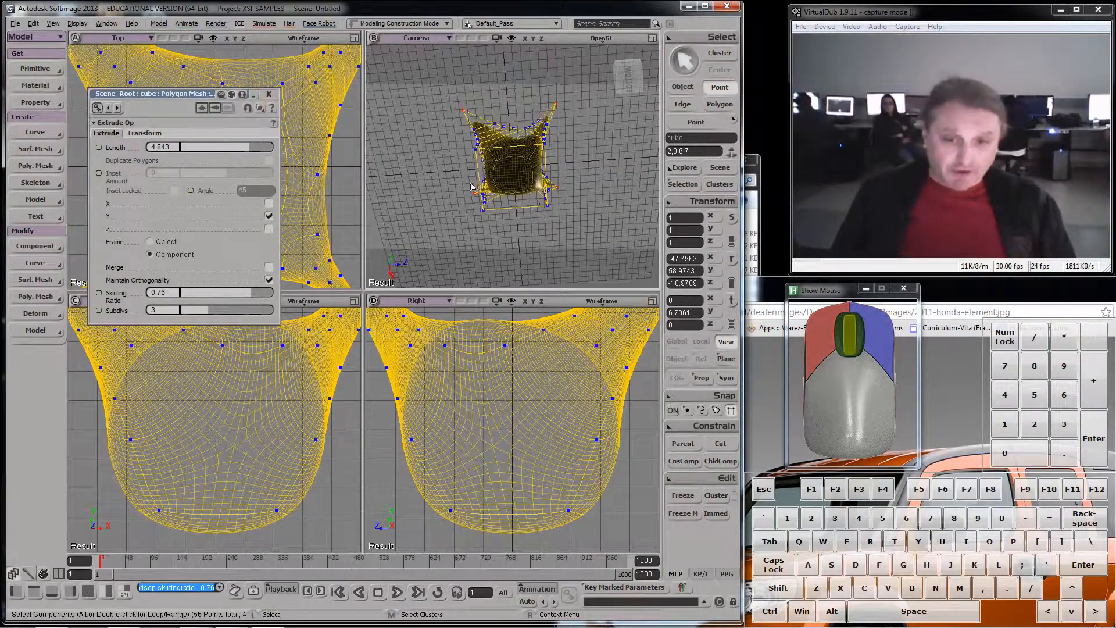
# - Slice the cube's bottom polygon straight across near its middle with the Knife tool
pyautogui.scroll(3, 472, 186)
pyautogui.click(718, 106)
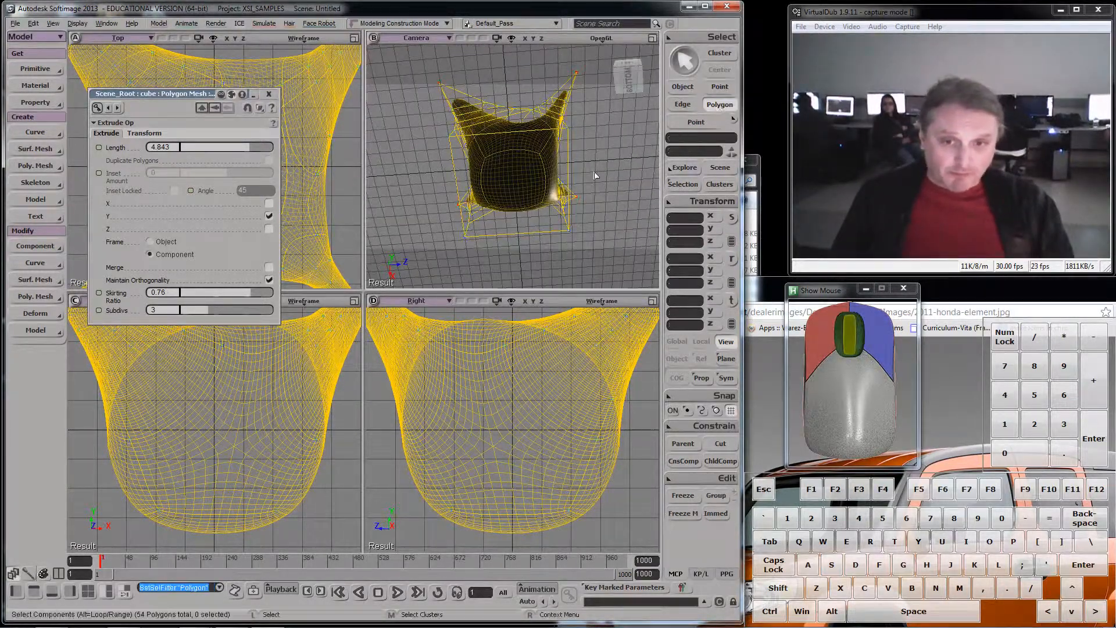
pyautogui.click(508, 191)
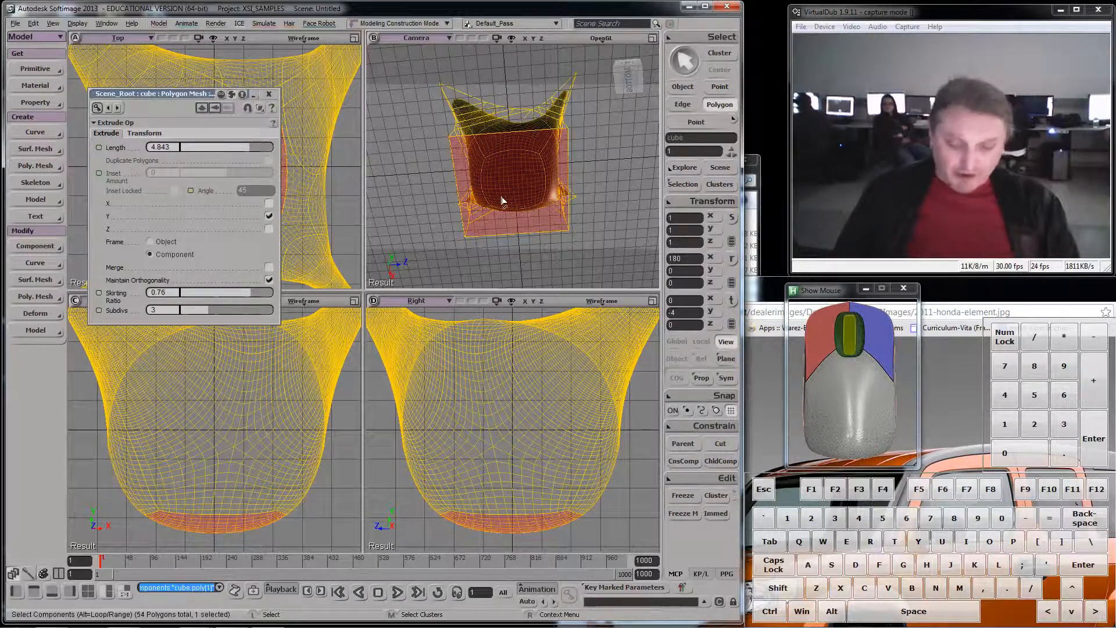
pyautogui.press('[')
pyautogui.keyDown('shift'); pyautogui.click(413, 189); pyautogui.keyUp('shift')
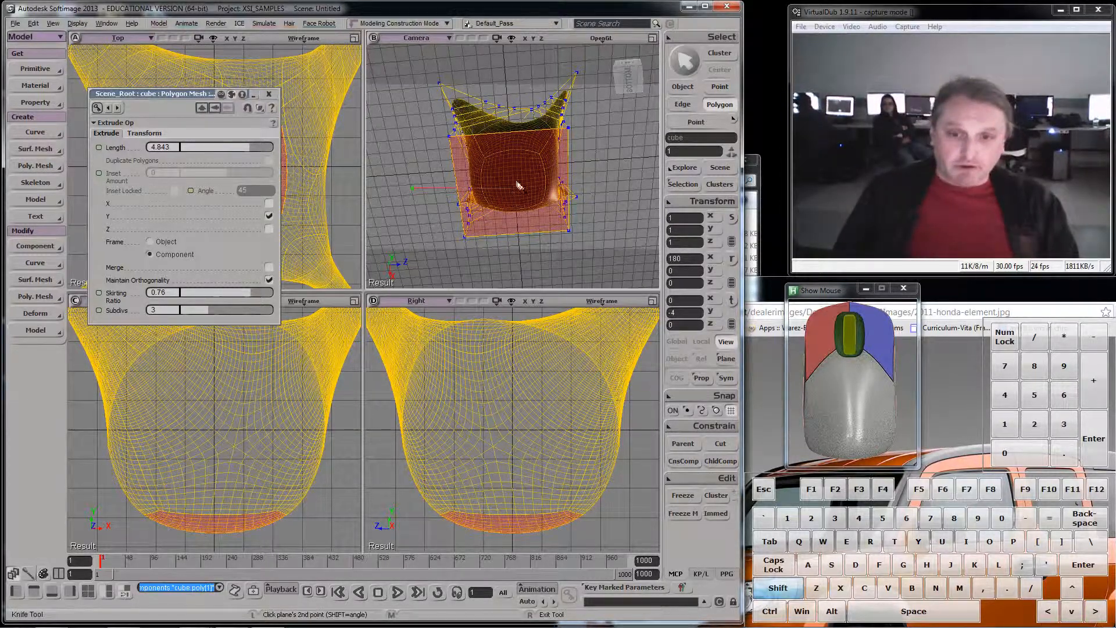
pyautogui.keyDown('shift'); pyautogui.click(618, 174); pyautogui.keyUp('shift')
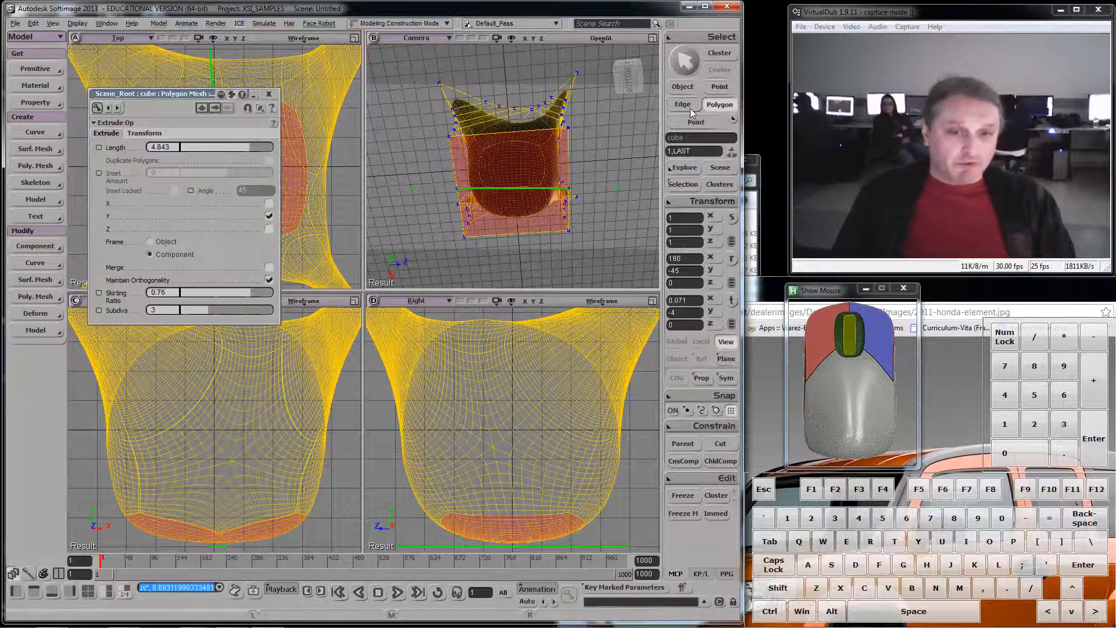
# - Move the new edge across the cube's underside down to a Y position of about -8.06
pyautogui.press('e')
pyautogui.click(522, 198)
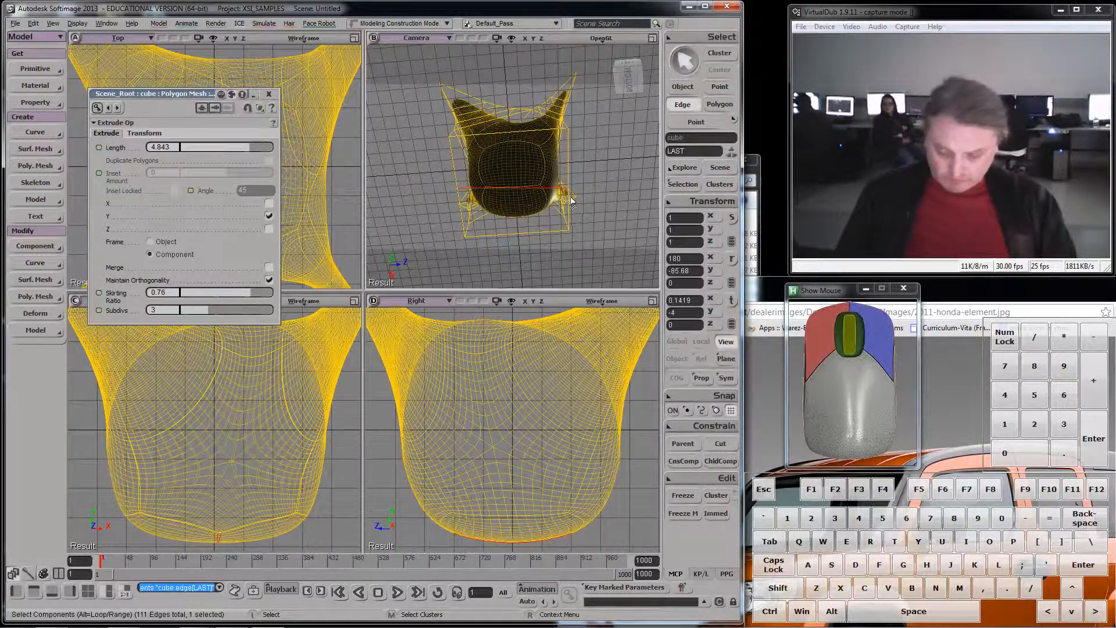
pyautogui.moveTo(563, 192); pyautogui.dragTo(510, 246, button='right')
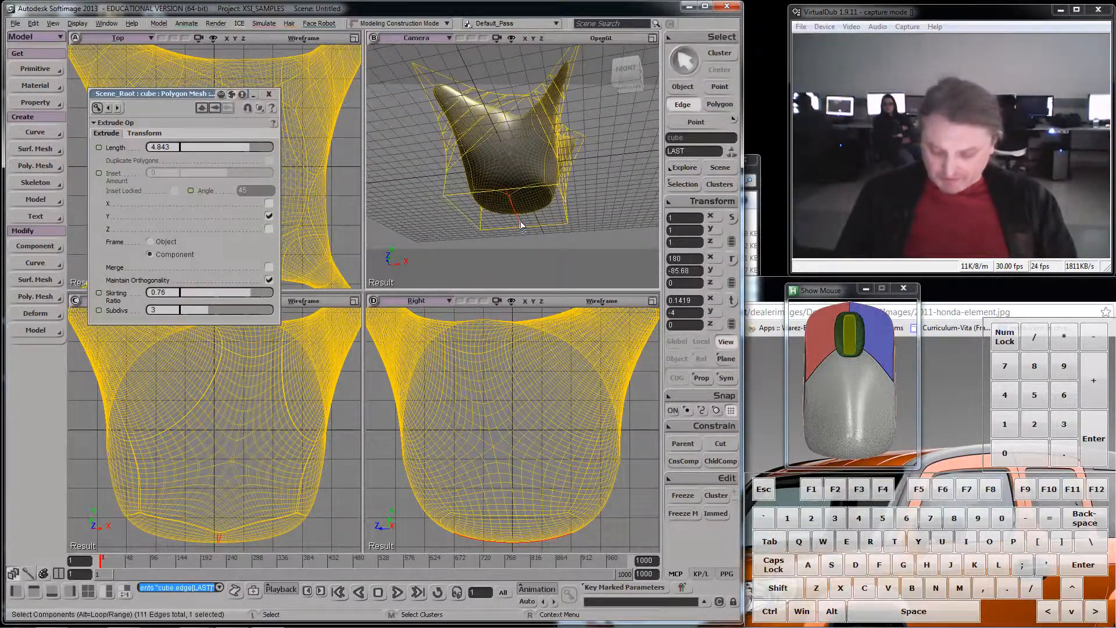
pyautogui.press('v')
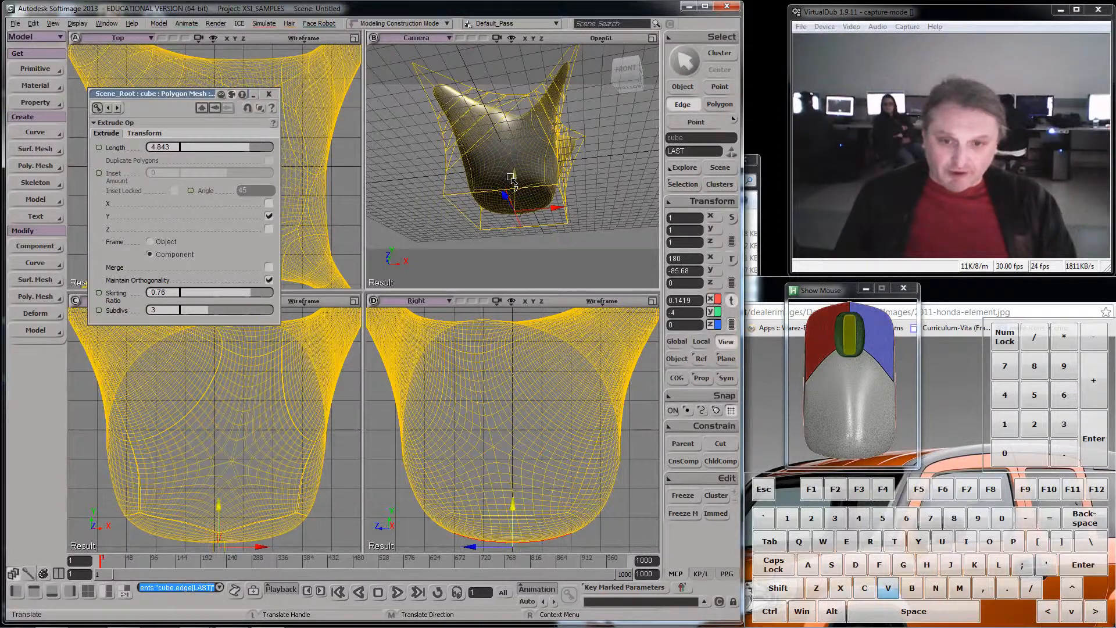
pyautogui.moveTo(511, 181); pyautogui.dragTo(539, 223)
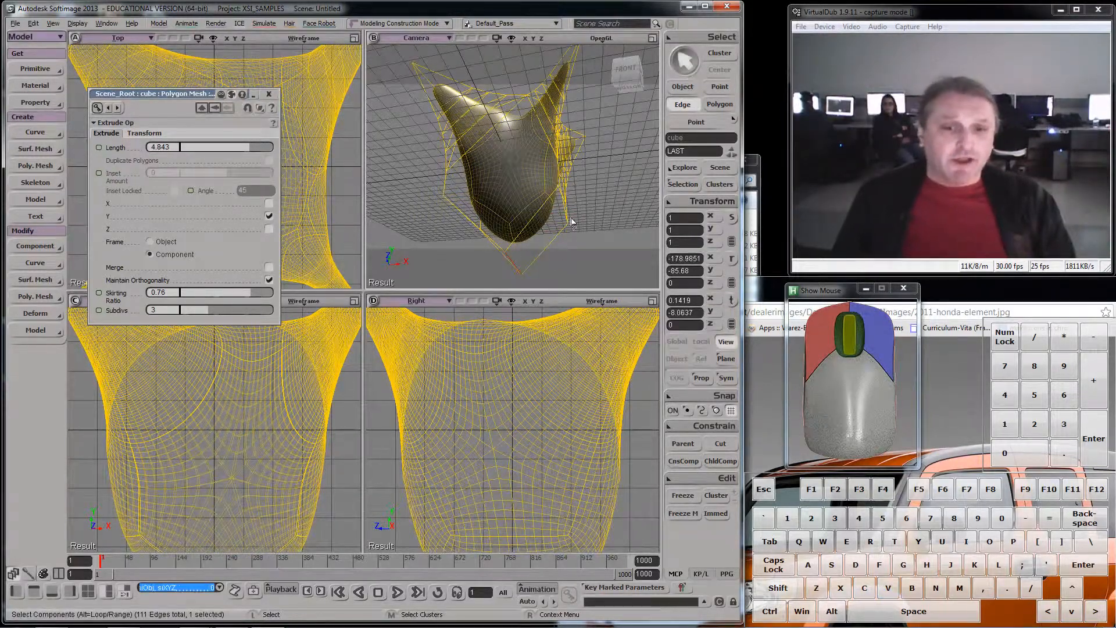
# - Extrude the two bottom polygons along the Y axis with Merge off, a length of about 8.491 and 2 subdivisions
pyautogui.moveTo(566, 235); pyautogui.dragTo(517, 208, button='right')
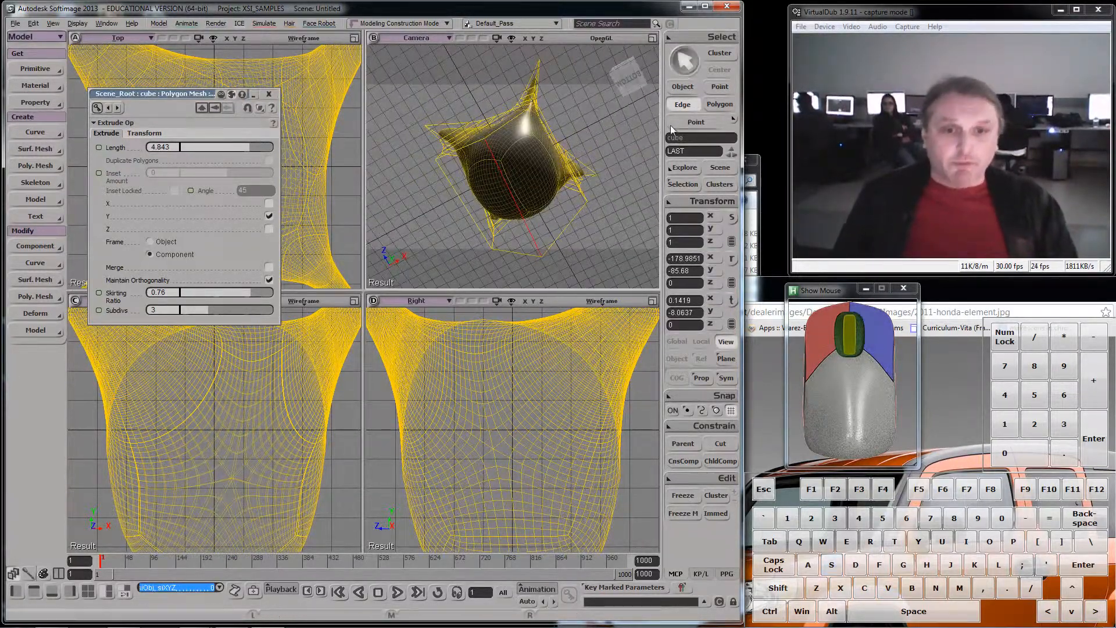
pyautogui.click(720, 104)
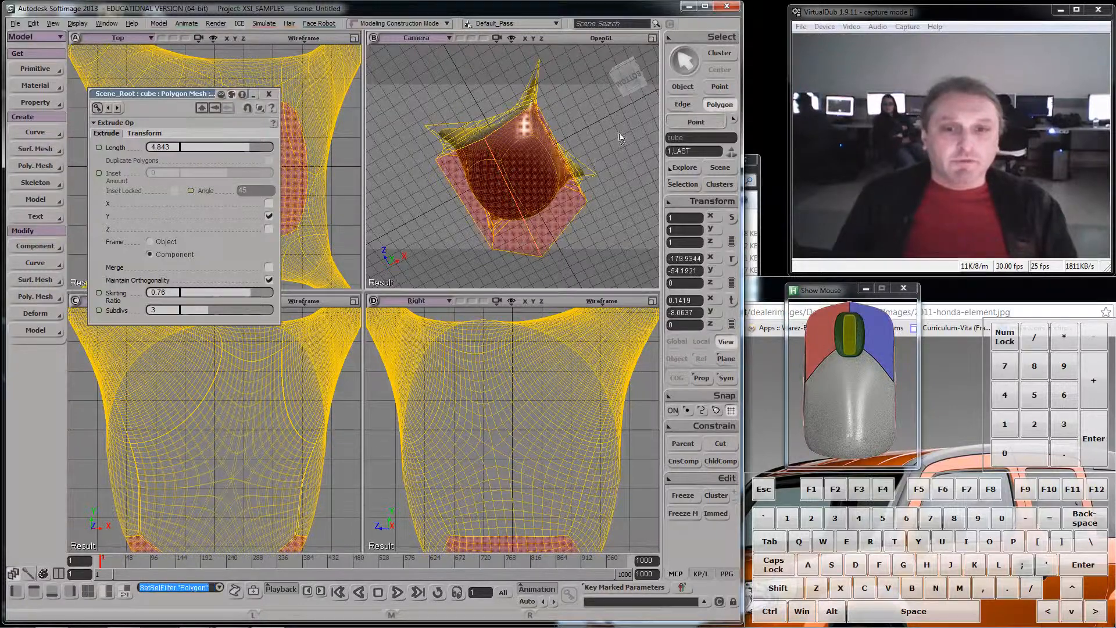
pyautogui.rightClick(538, 194)
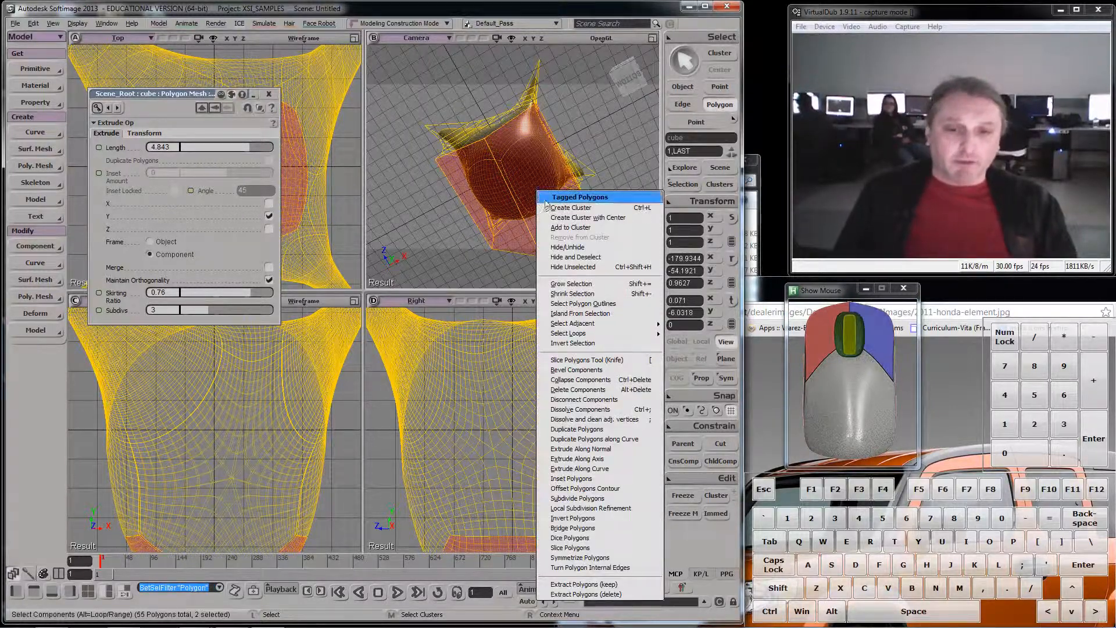
pyautogui.click(599, 459)
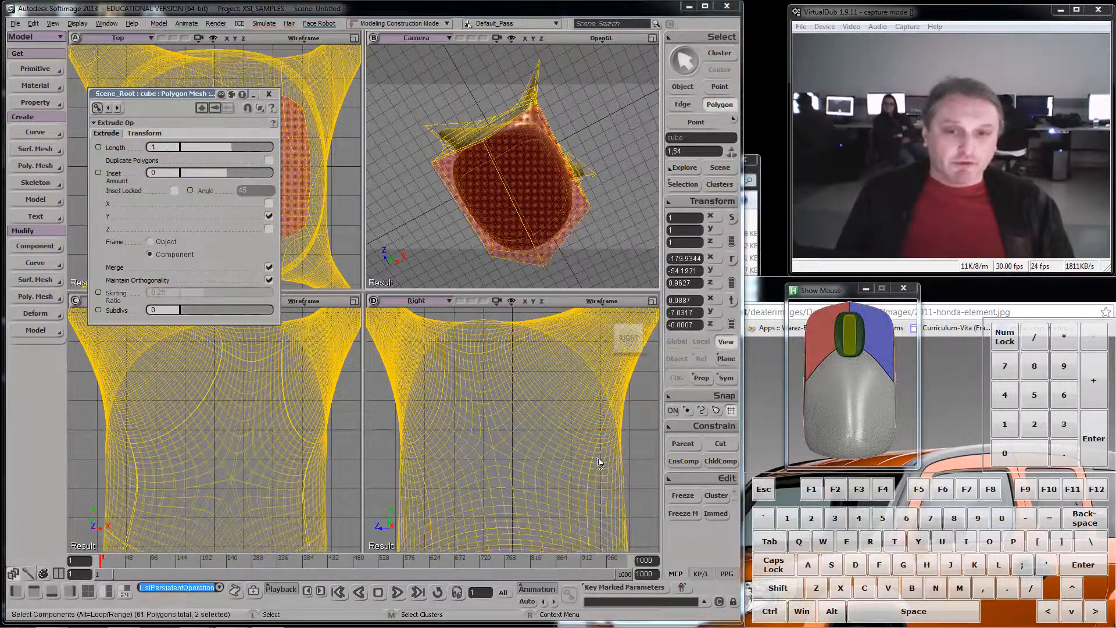
pyautogui.click(269, 267)
pyautogui.moveTo(211, 149); pyautogui.dragTo(442, 192)
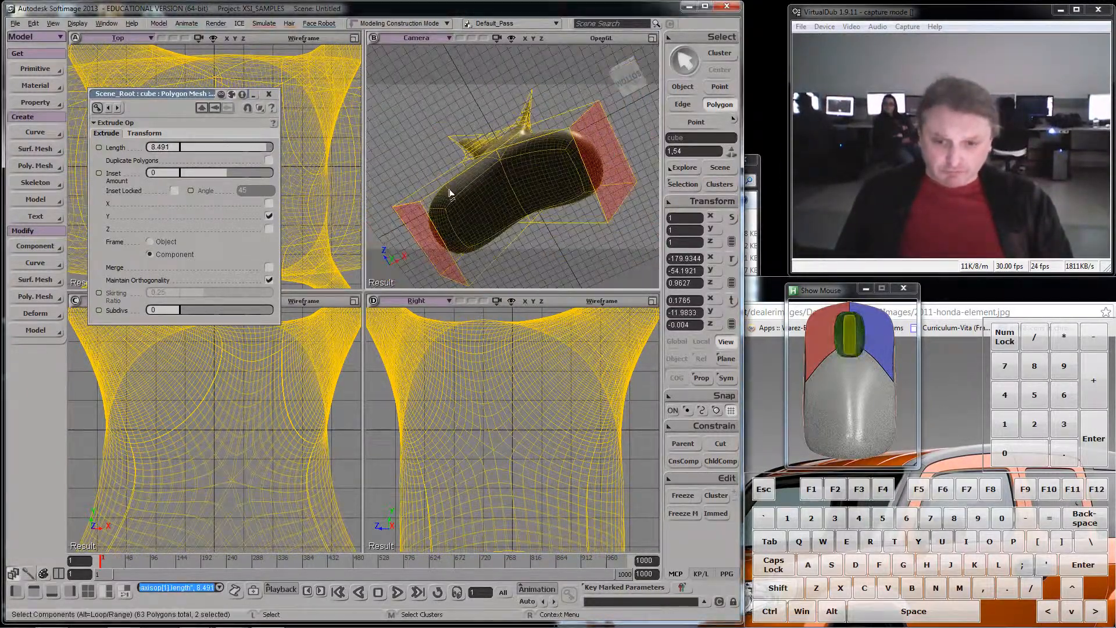
pyautogui.scroll(-2, 450, 194)
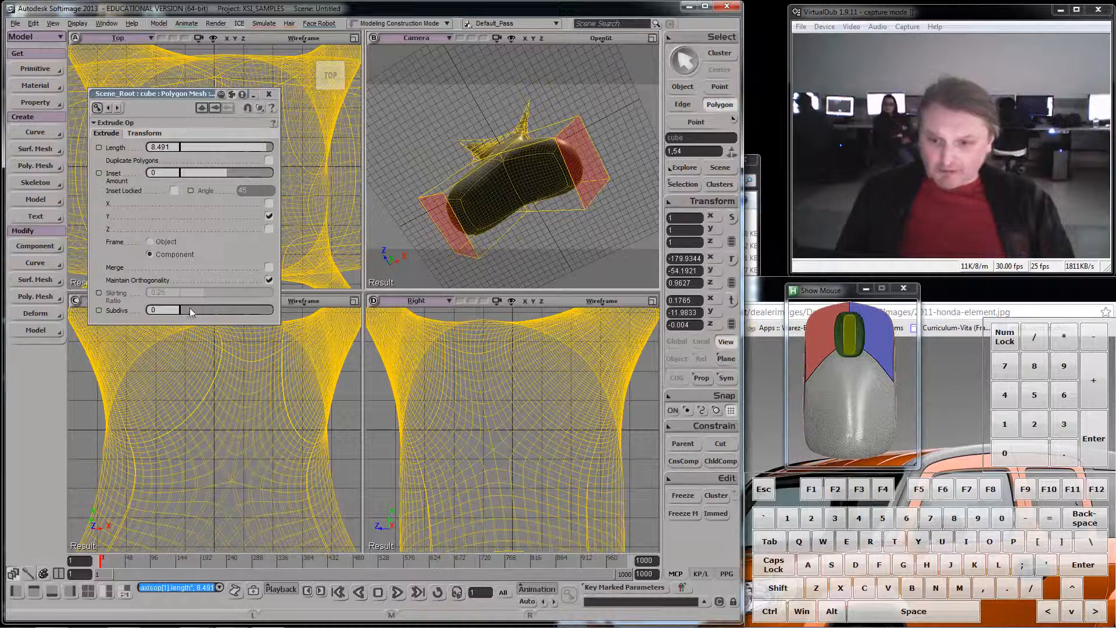
pyautogui.moveTo(190, 308); pyautogui.dragTo(202, 306)
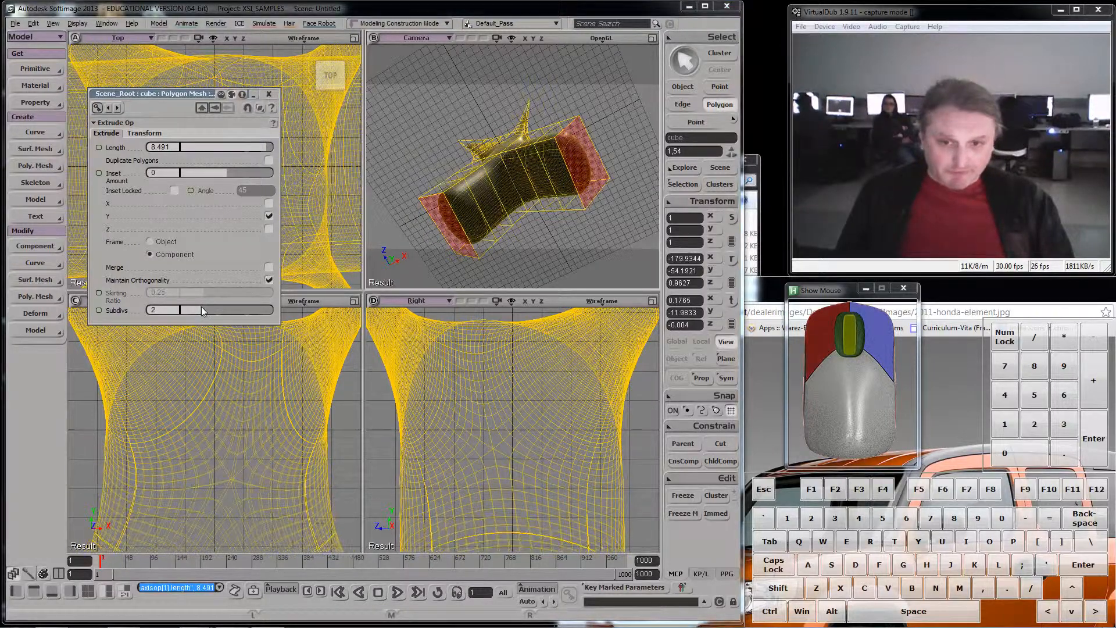
# - Set the extrusion's per-subdivision transform to X scaling 0.68, Y scaling 1.633 and X rotation about -30.6
pyautogui.click(149, 133)
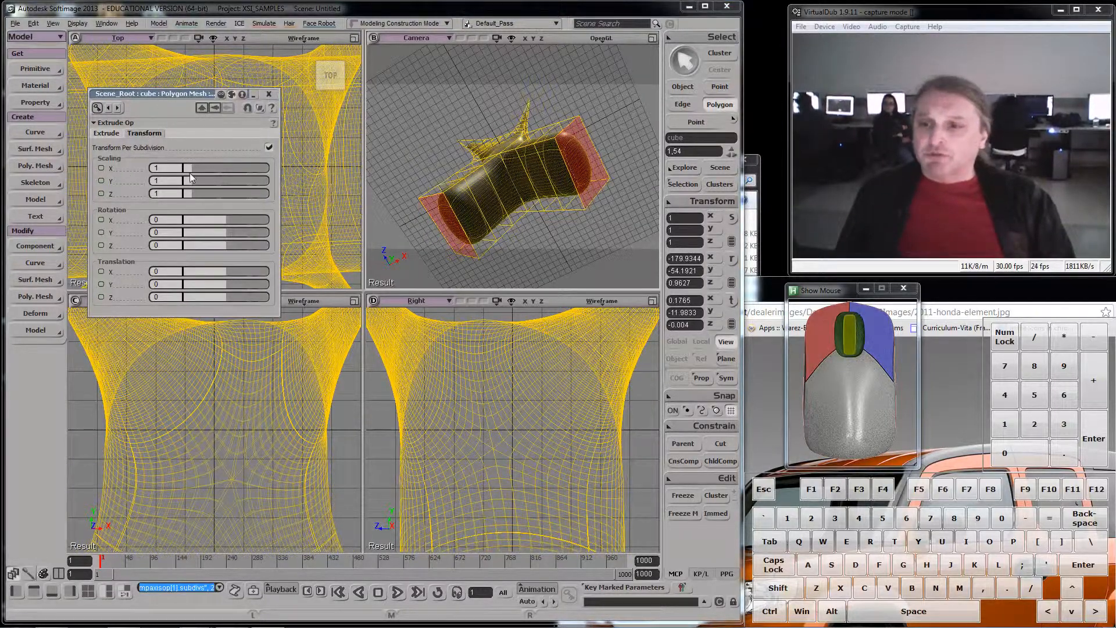
pyautogui.moveTo(191, 169); pyautogui.dragTo(197, 179)
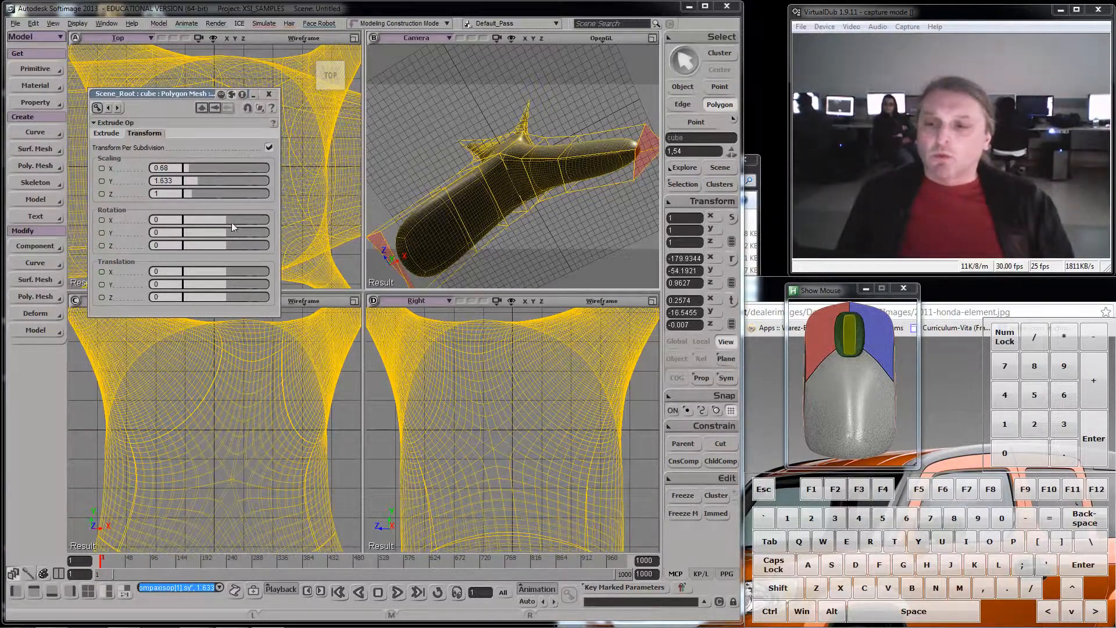
pyautogui.moveTo(232, 222); pyautogui.dragTo(218, 222)
# - Lower the mesh's subdivision to the minimum level and inspect the faceted shape from several angles
pyautogui.press('s')
pyautogui.moveTo(501, 186); pyautogui.dragTo(536, 150, button='right')
pyautogui.press('-')
pyautogui.press('-')
pyautogui.press('-')
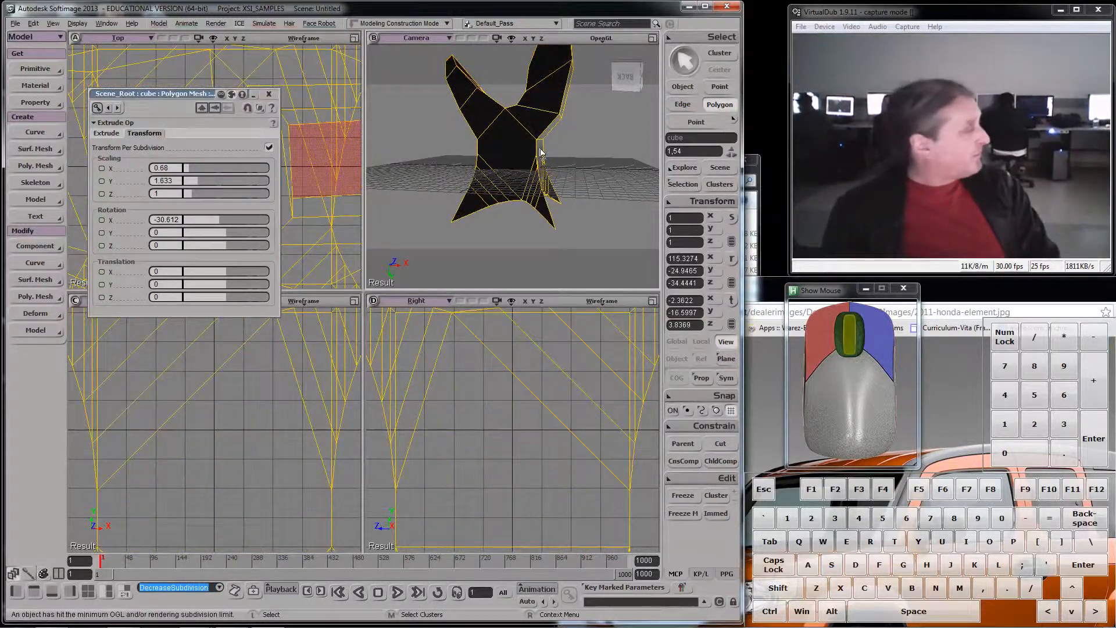
pyautogui.moveTo(577, 182); pyautogui.dragTo(537, 221, button='right')
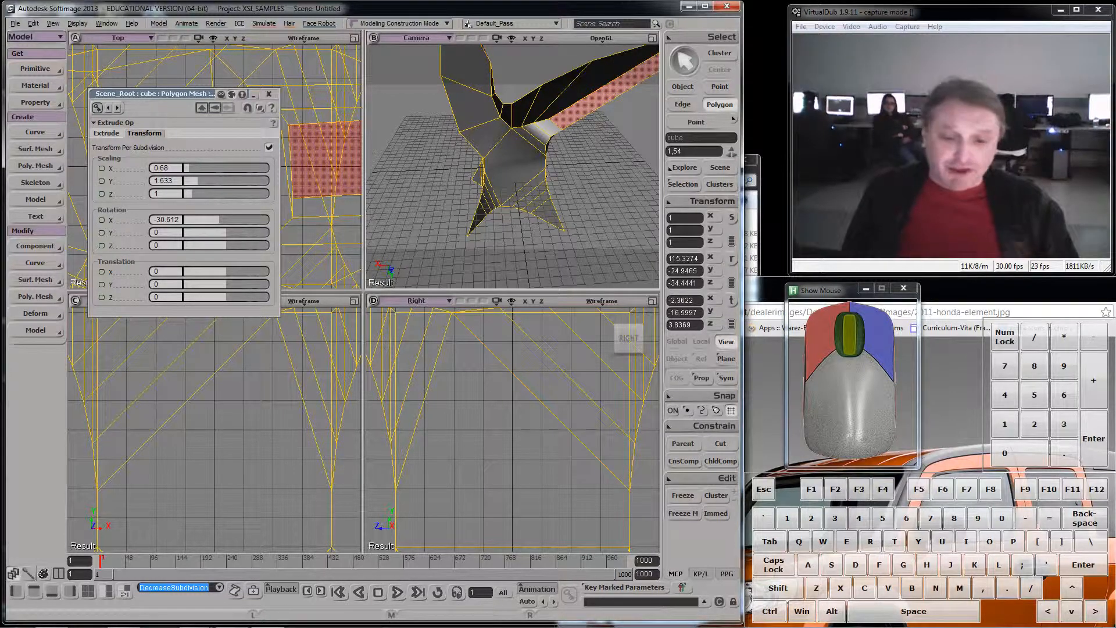
pyautogui.moveTo(269, 626)
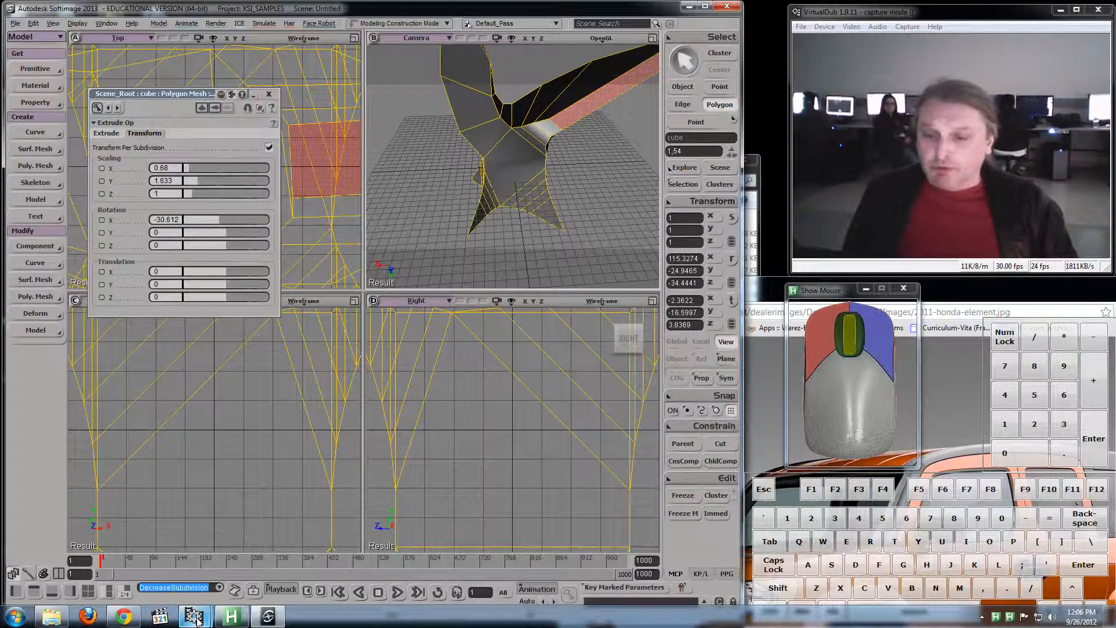